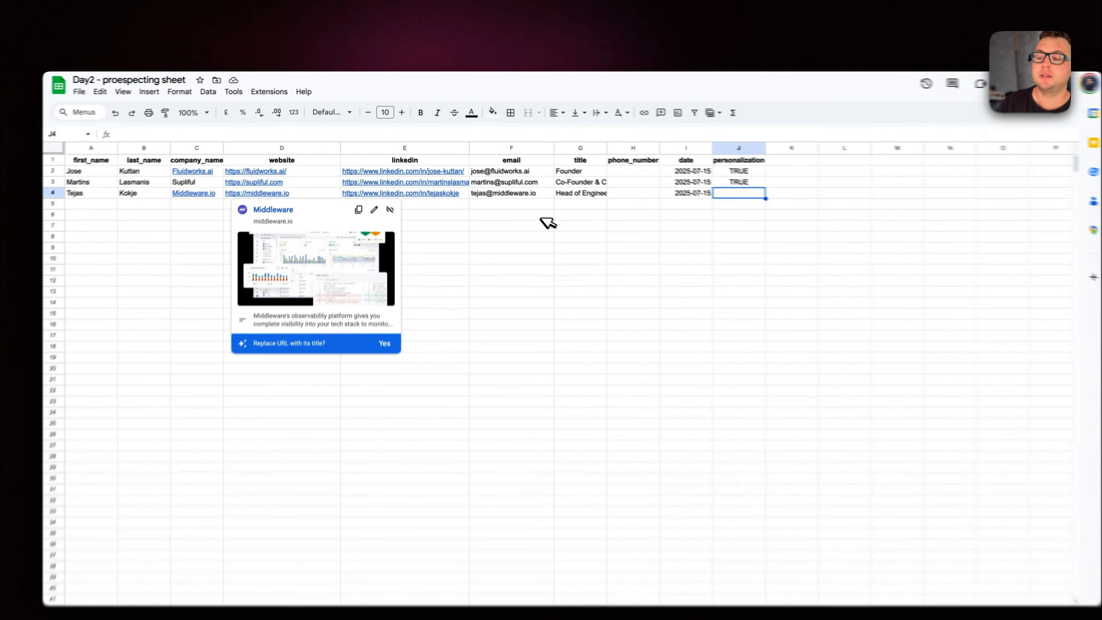
Examine the contact rows of the prospecting sheet, especially the date and personalization columns and their entries.
click(523, 201)
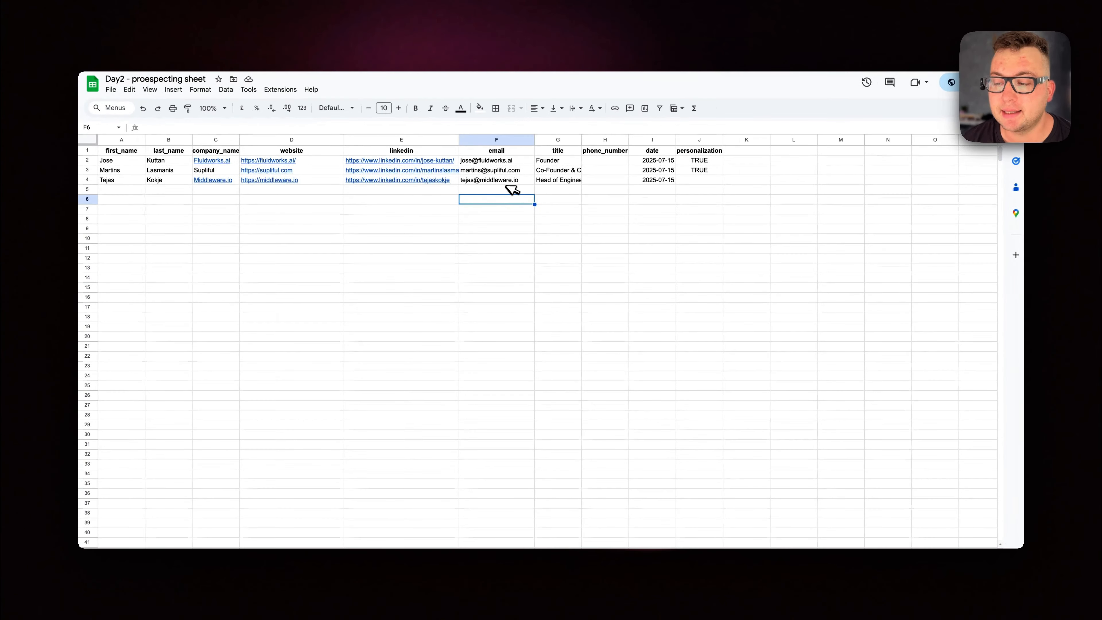
mouse_move(418, 173)
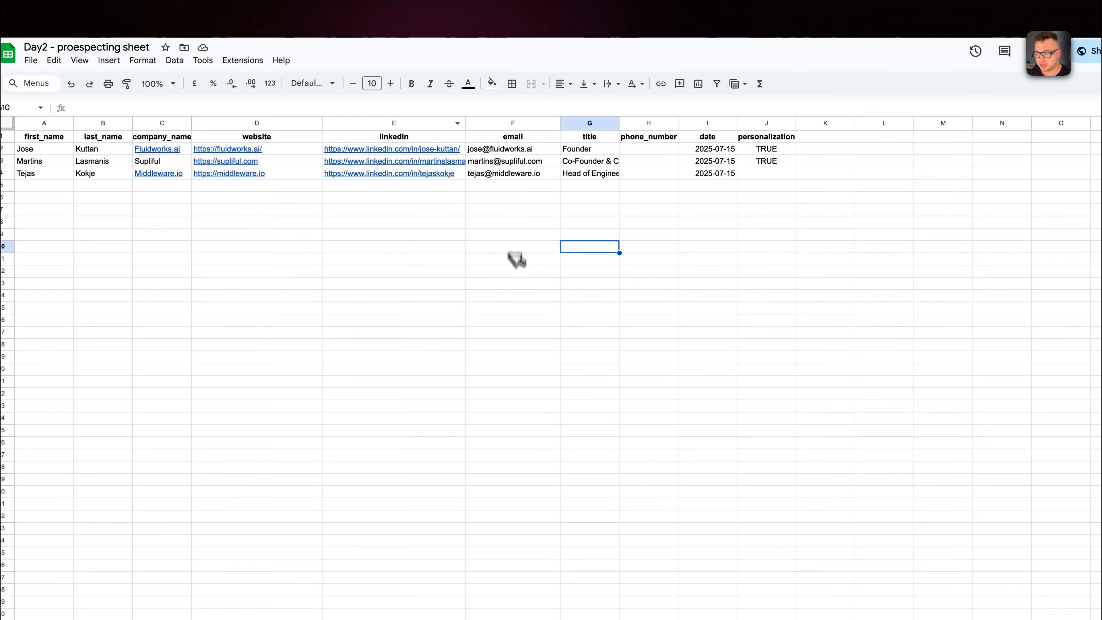
click(707, 136)
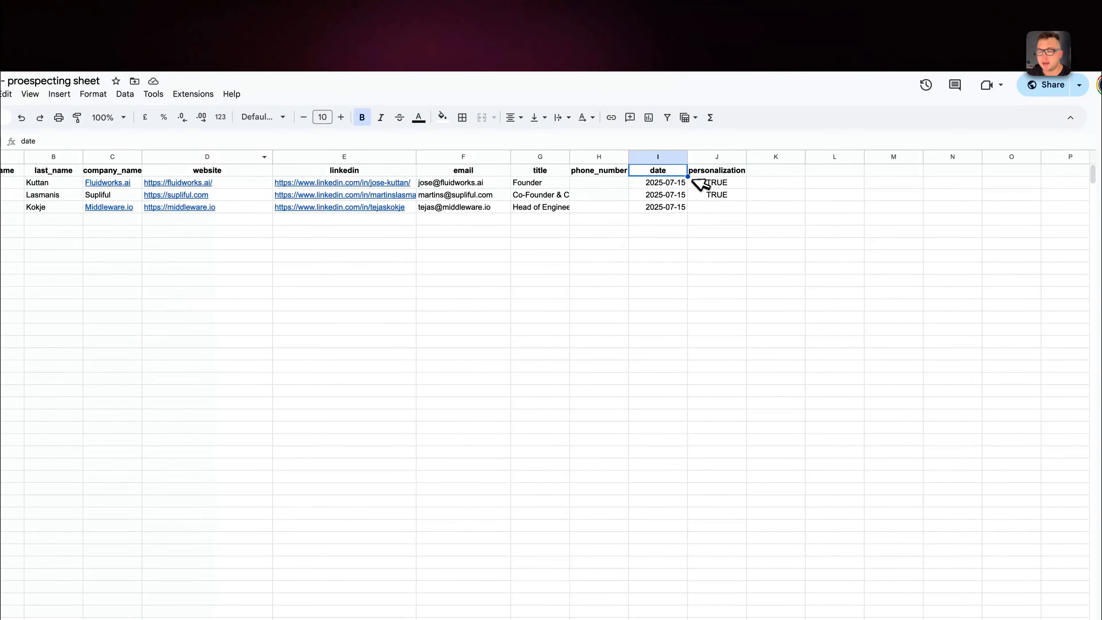
click(714, 173)
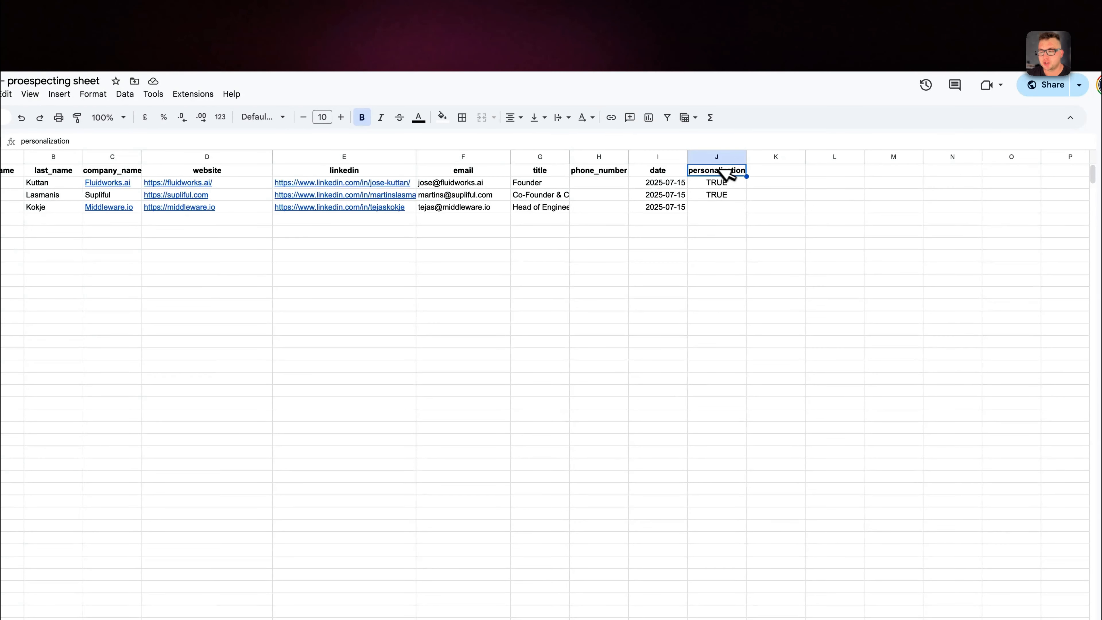
click(723, 184)
click(727, 193)
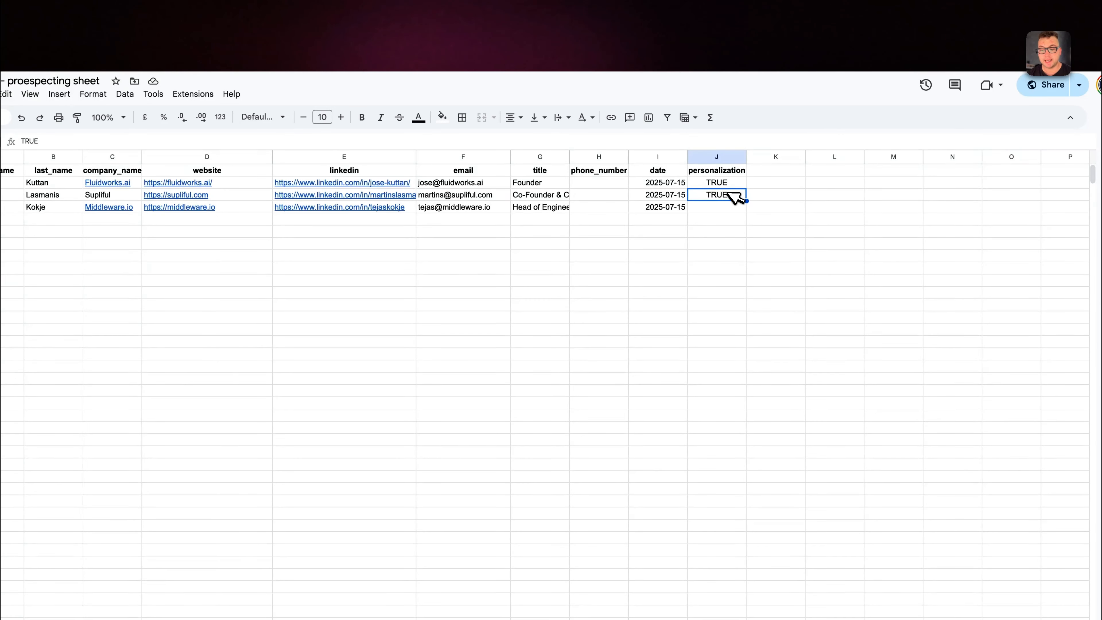
click(719, 208)
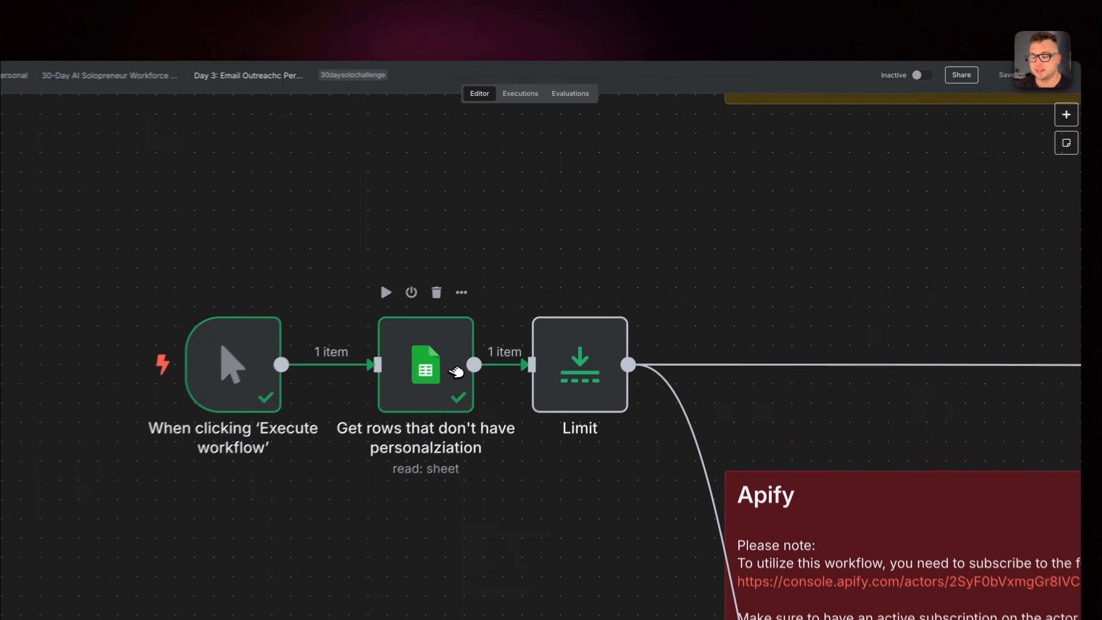
In n8n, open the Google Sheets node that gets rows without personalization and execute it.
right_click(455, 371)
click(460, 399)
click(564, 91)
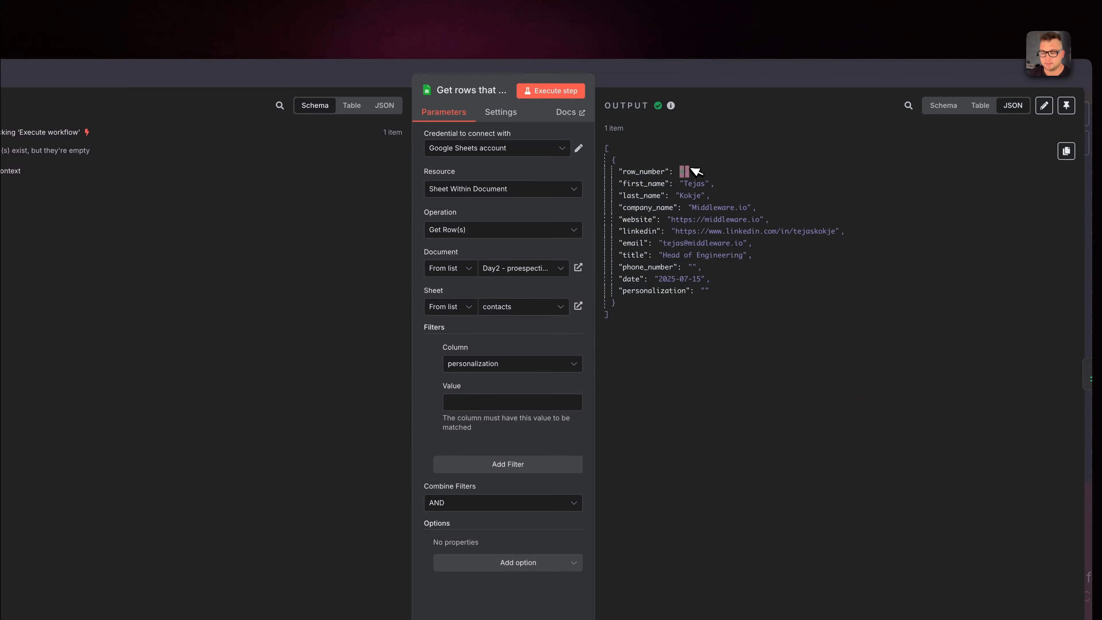
Clear the personalization value in cell J3 of the prospecting sheet and execute the n8n row-fetching node again.
click(347, 17)
click(703, 193)
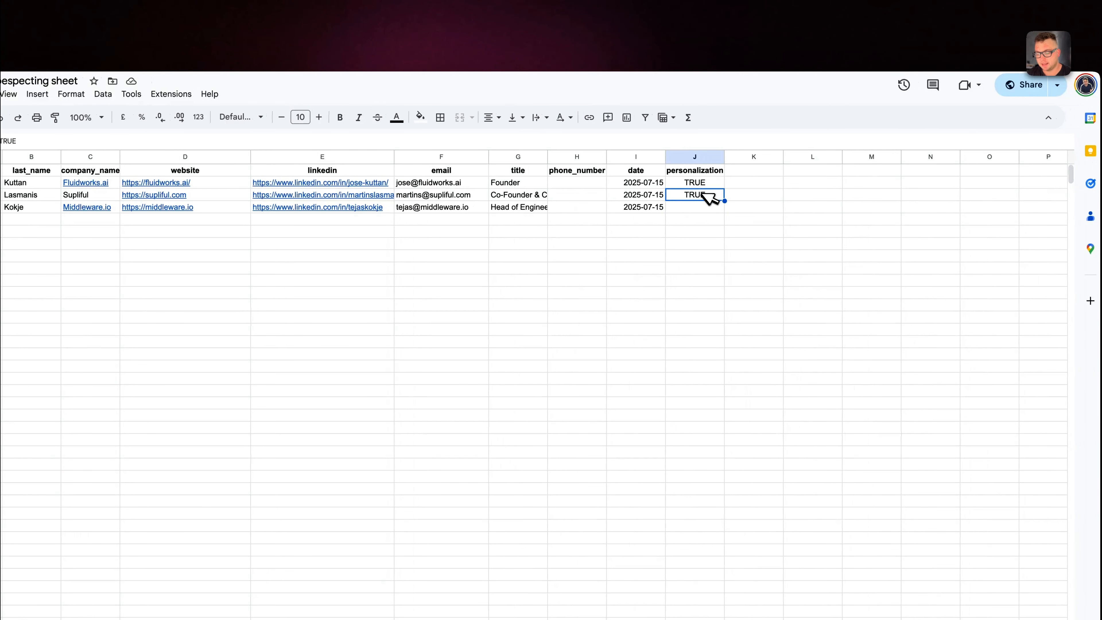
key(Delete)
click(290, 7)
click(579, 105)
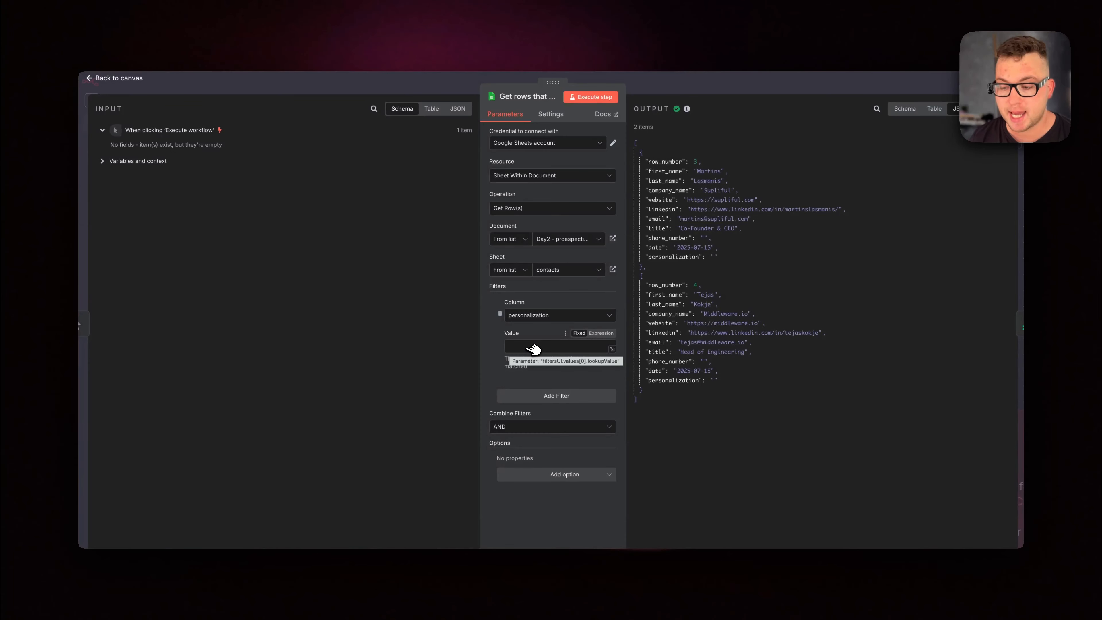
Add the Return only First Matching Row option to the Google Sheets node, enable it and execute the step.
click(564, 474)
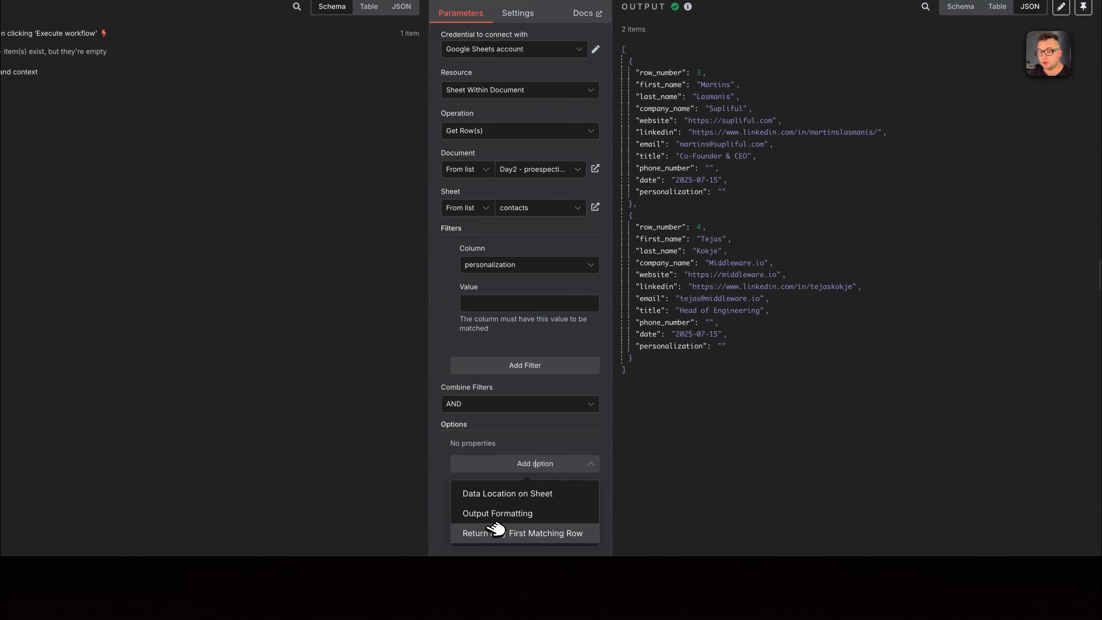
click(545, 533)
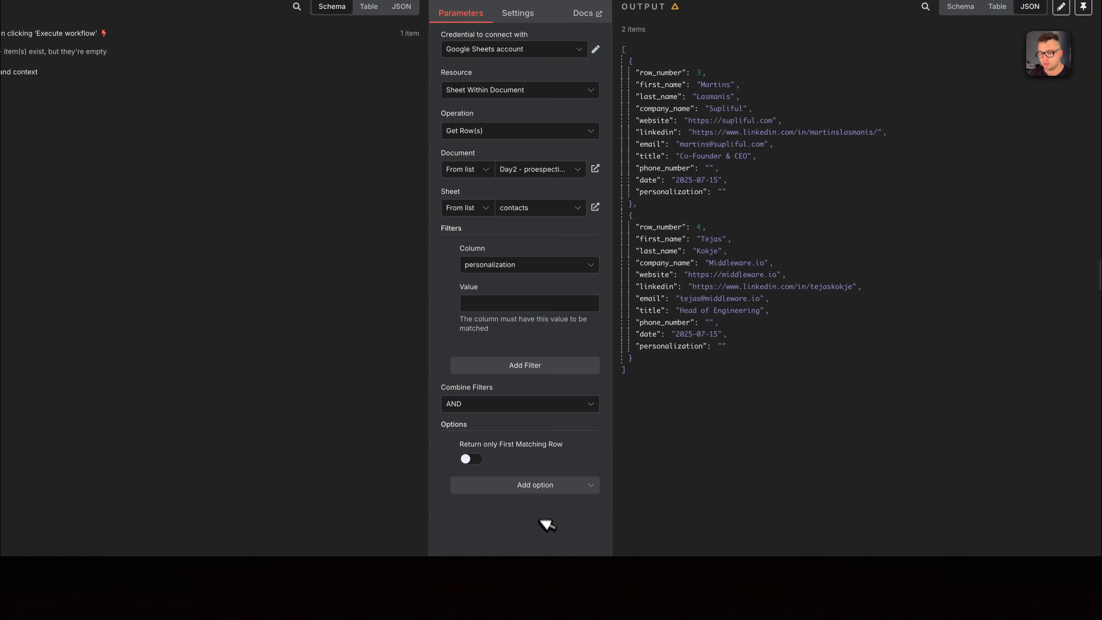
click(550, 486)
click(741, 475)
click(471, 459)
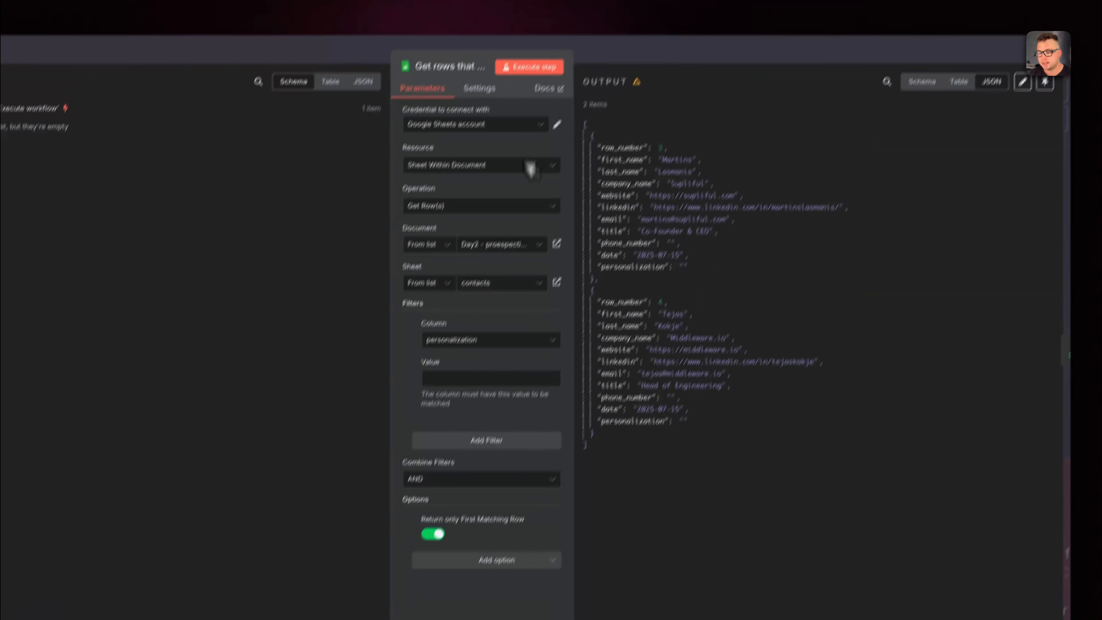
click(531, 67)
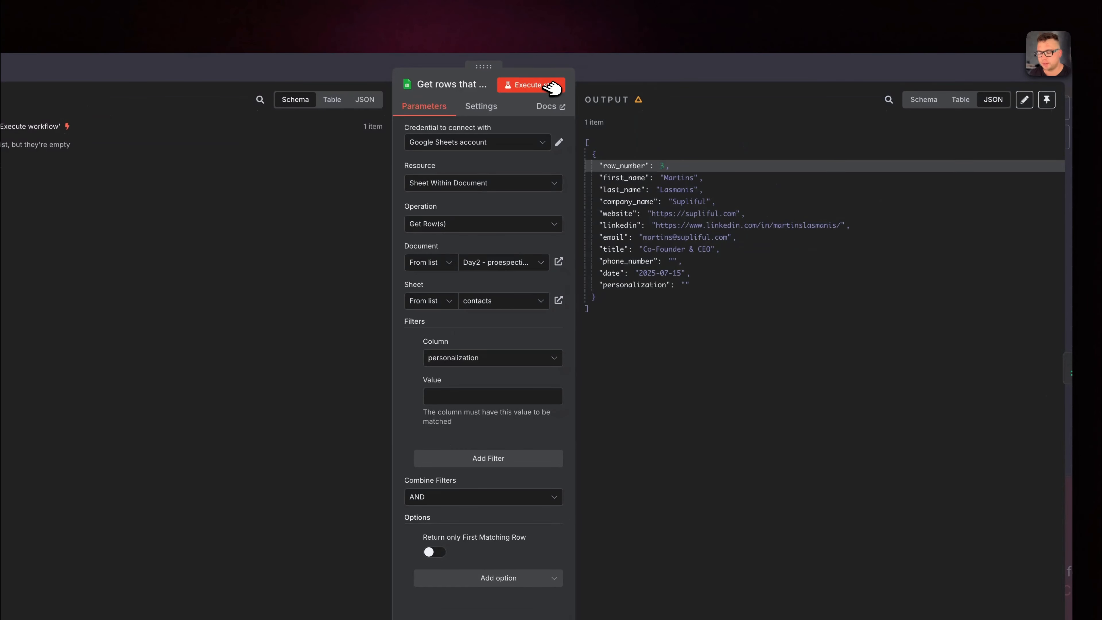
Disable Return only First Matching Row, execute the Google Sheets node again and return to the canvas.
click(546, 84)
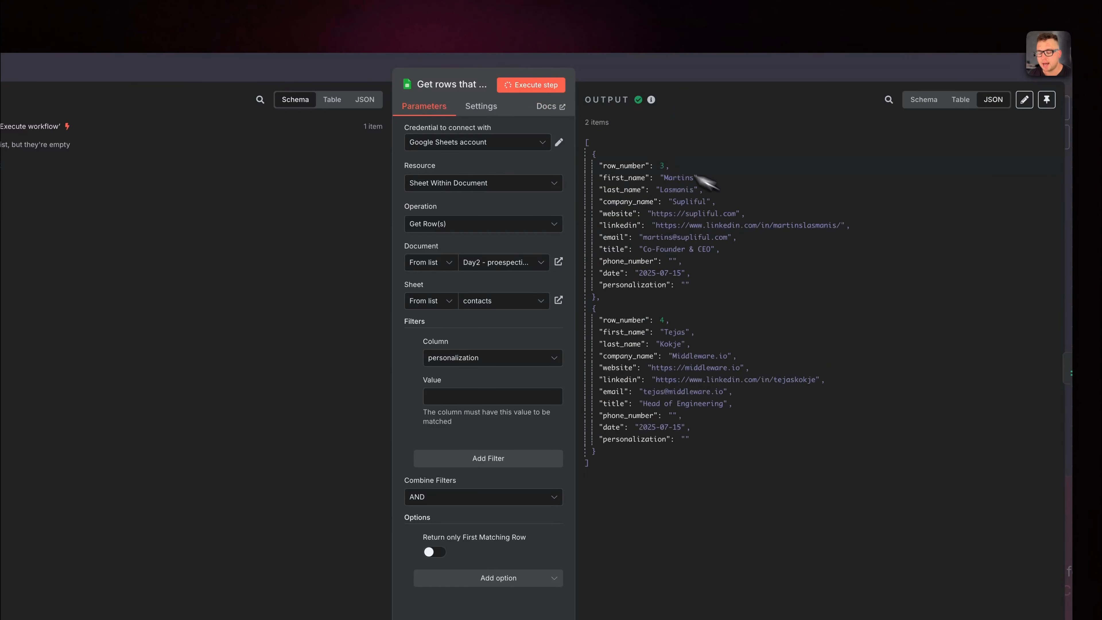
click(640, 47)
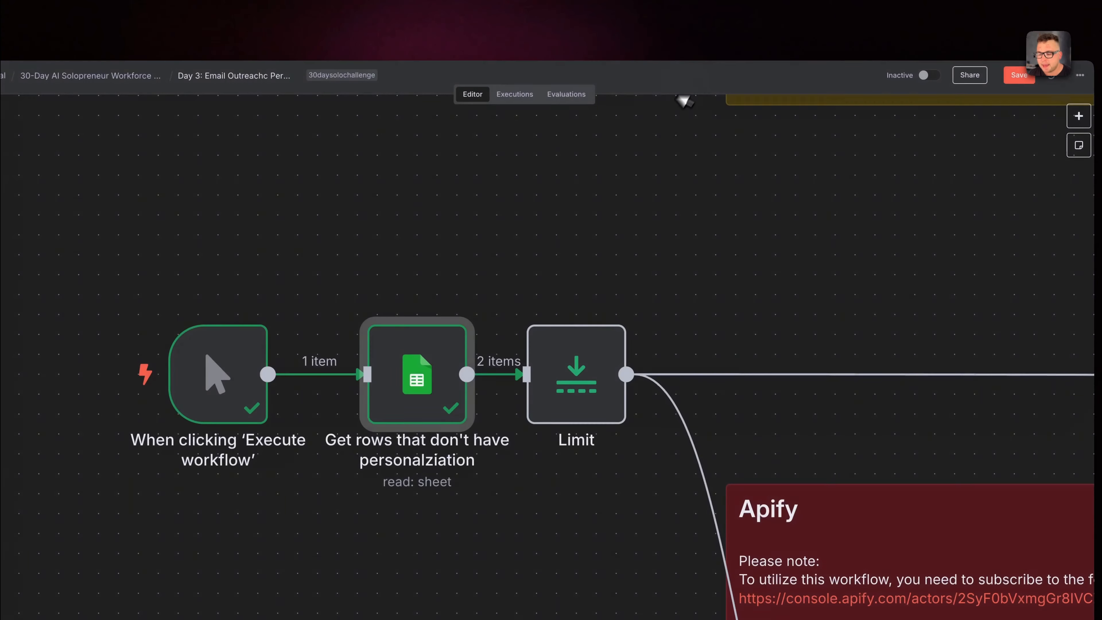
Check the Limit node's settings, and execute the Google Sheets node that gets unpersonalized rows again.
double_click(584, 375)
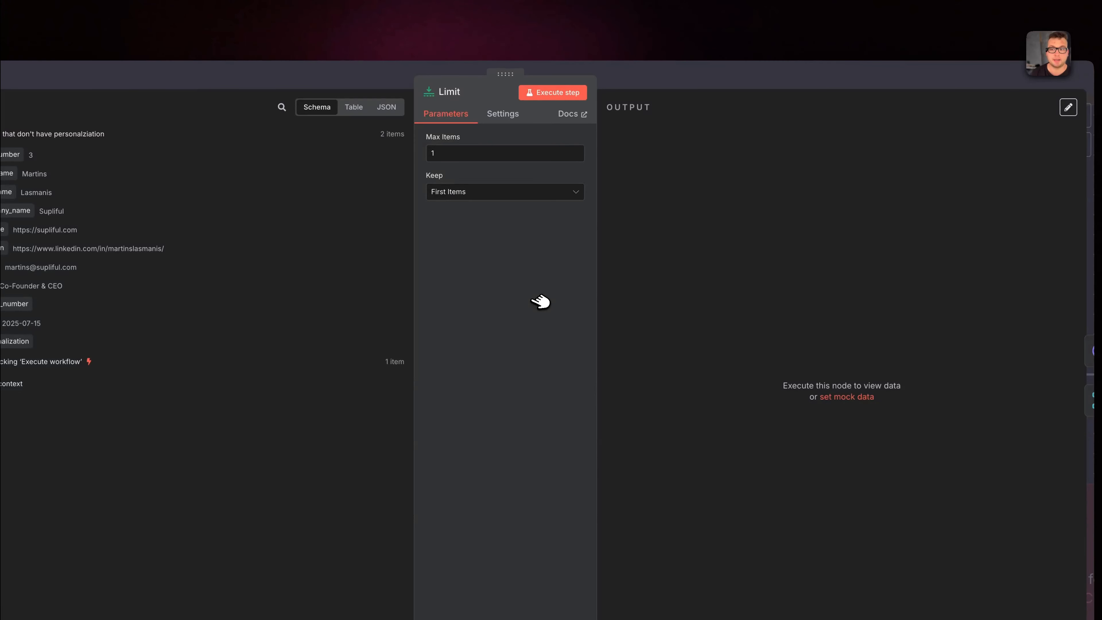
key(Escape)
right_click(505, 301)
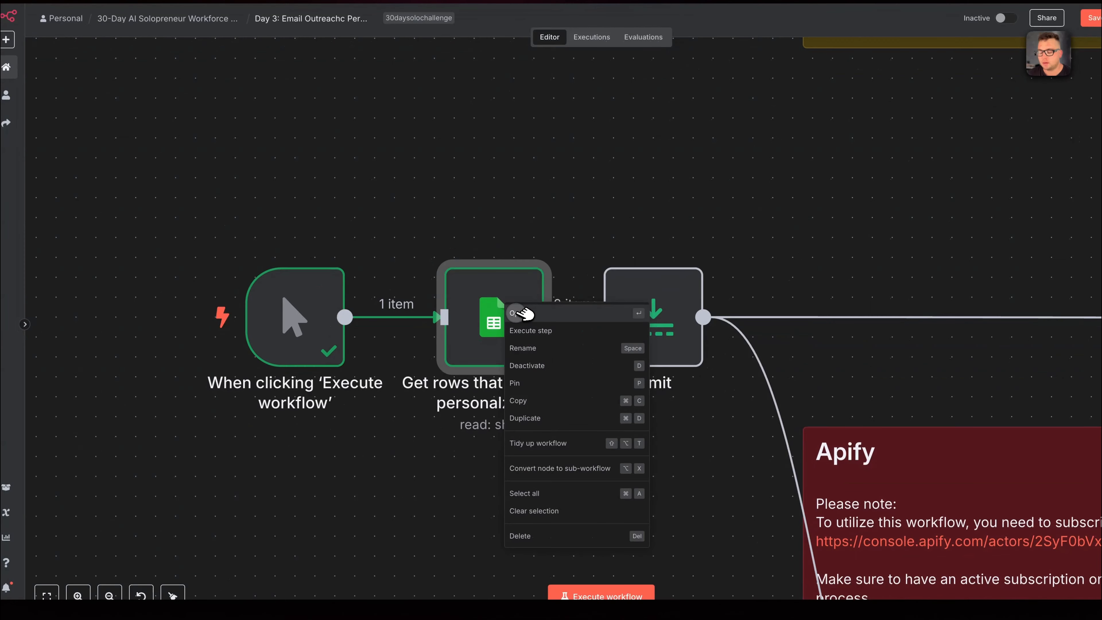
click(518, 313)
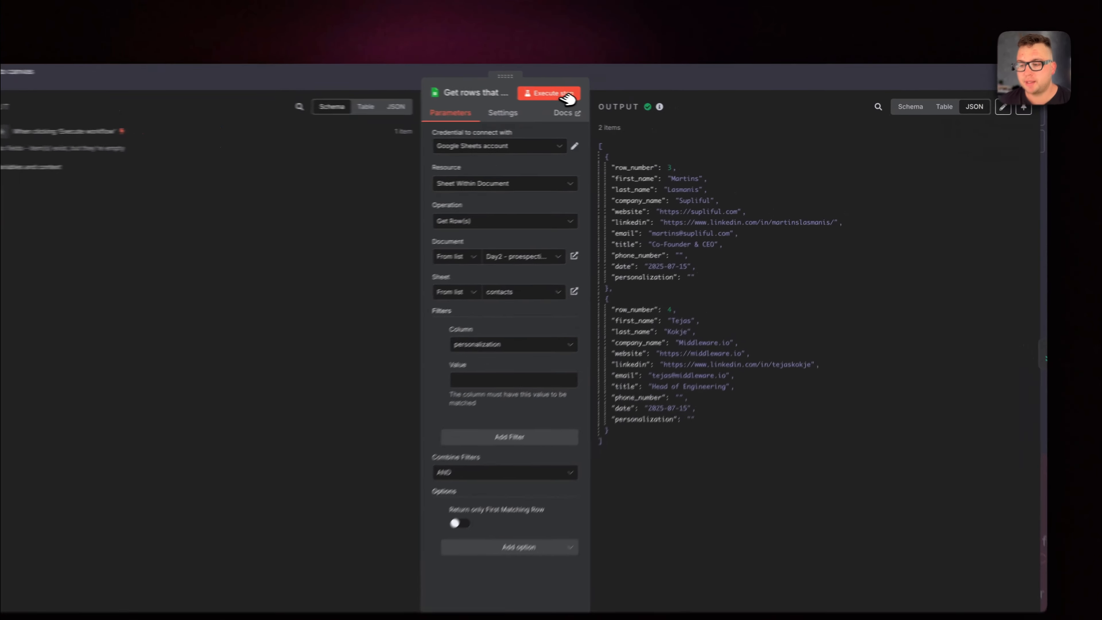
click(603, 98)
click(691, 81)
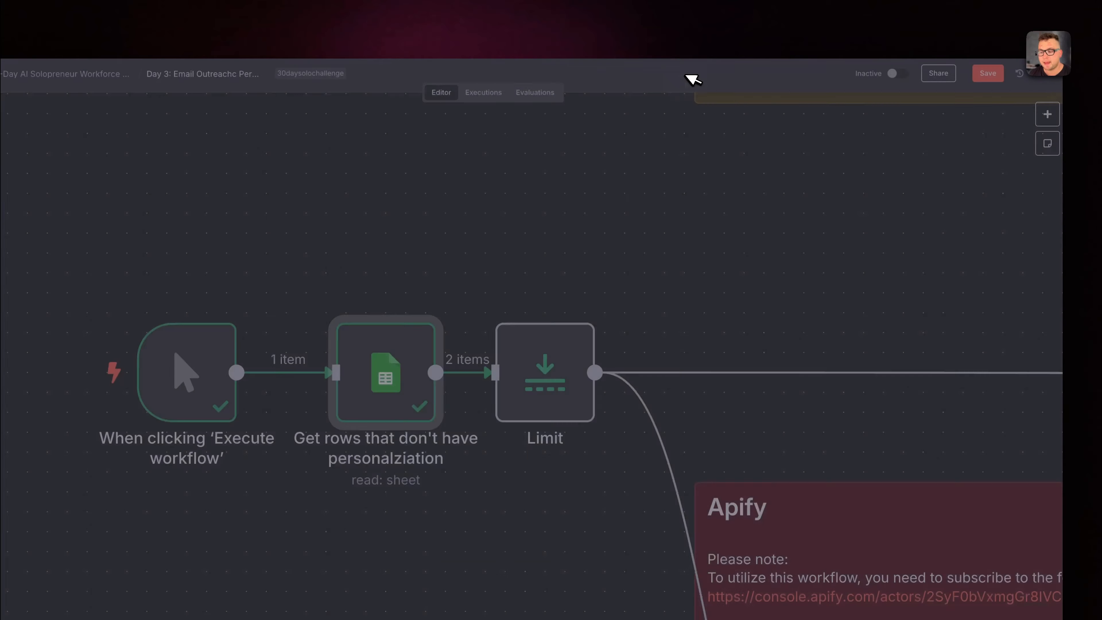
Look over the whole workflow and recheck the settings and output of the Google Sheets row-fetching node.
right_click(540, 383)
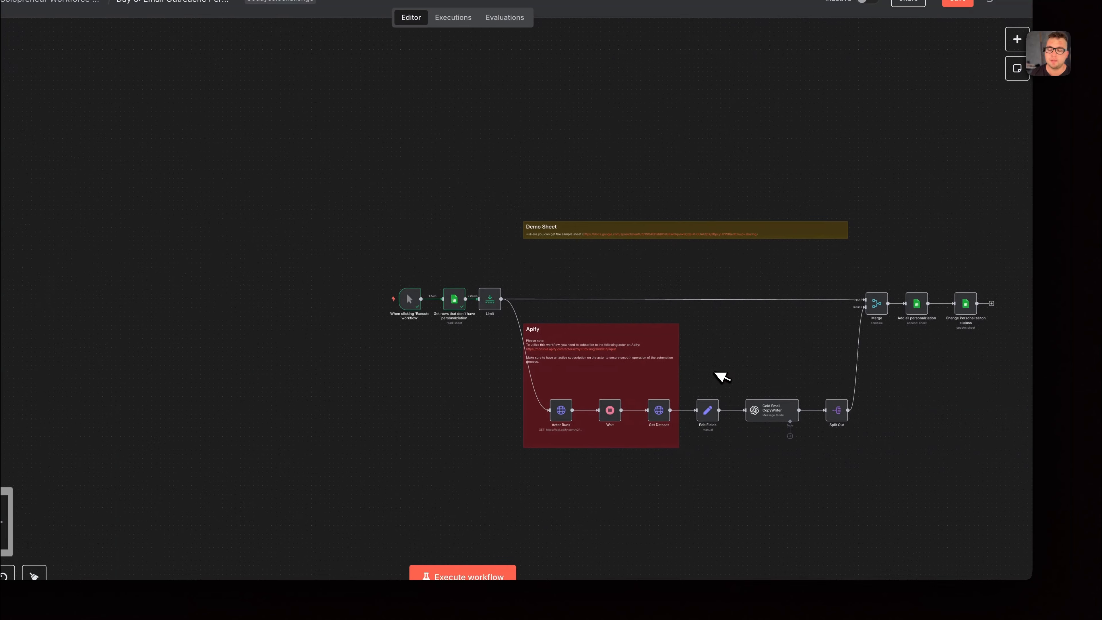
scroll(721, 375, right, 3)
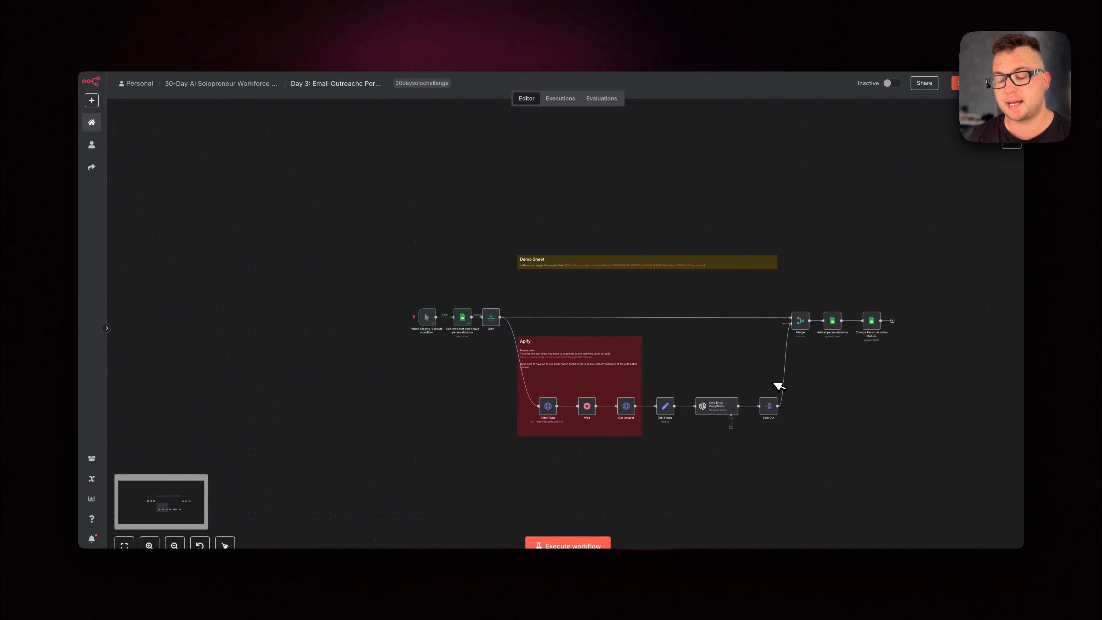
scroll(581, 339, up, 5)
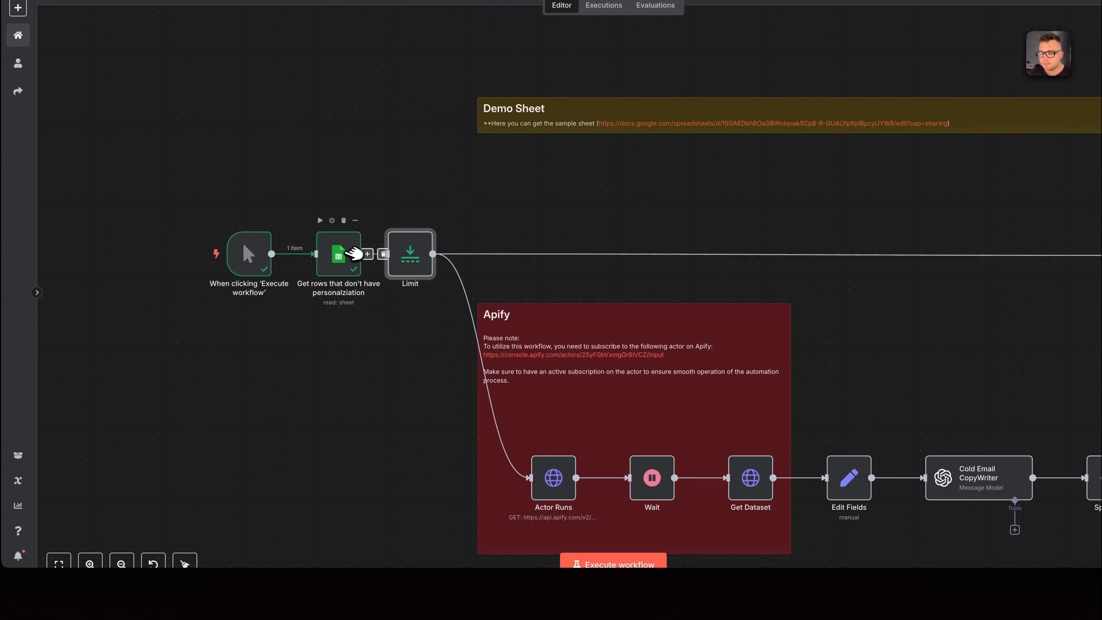
right_click(349, 300)
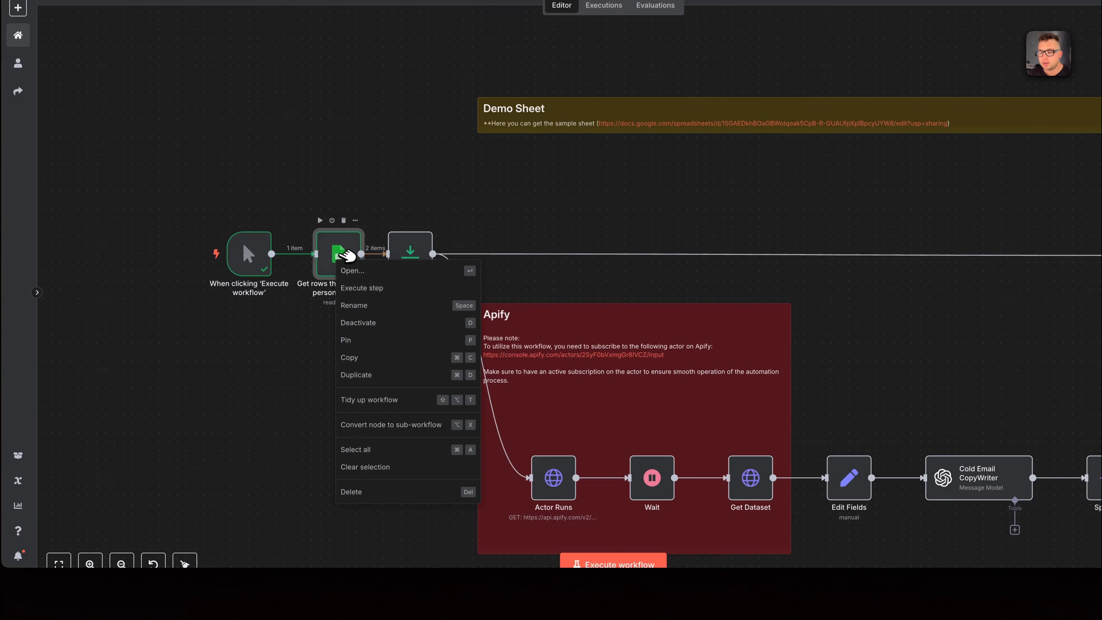
click(391, 321)
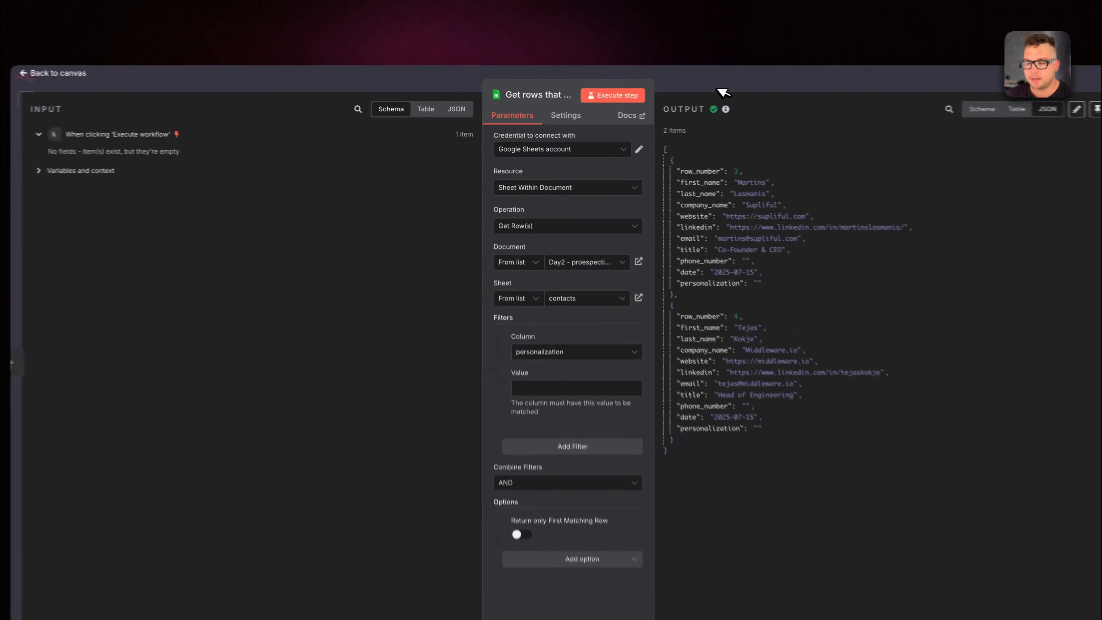
click(719, 89)
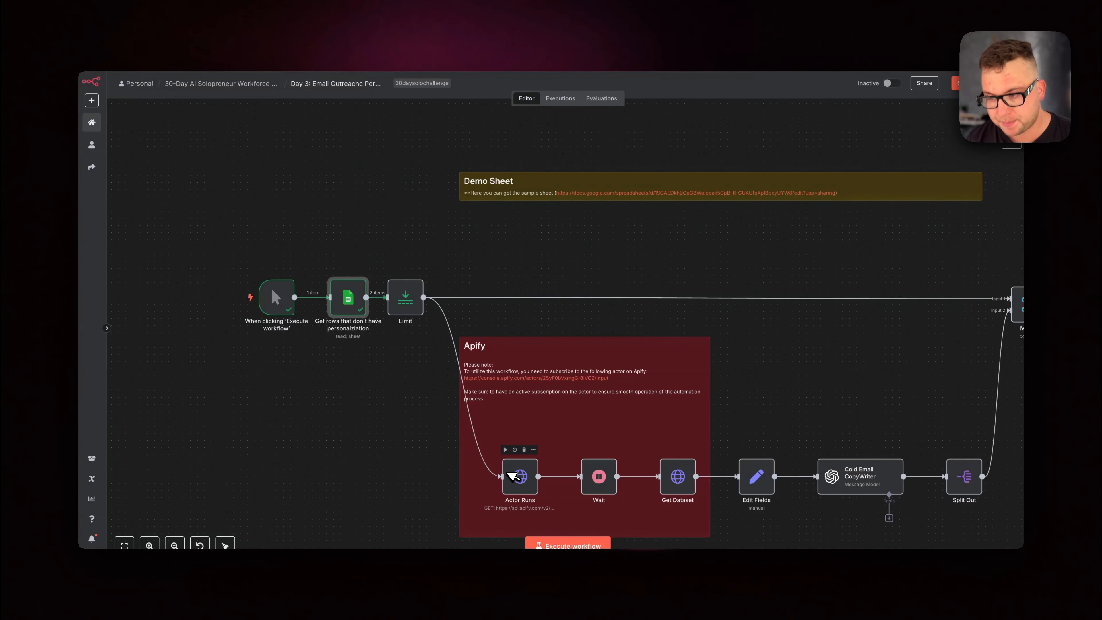
Open the sample sheet linked in the Demo Sheet note, find the Make a copy command and return to the workflow.
scroll(508, 473, right, 1)
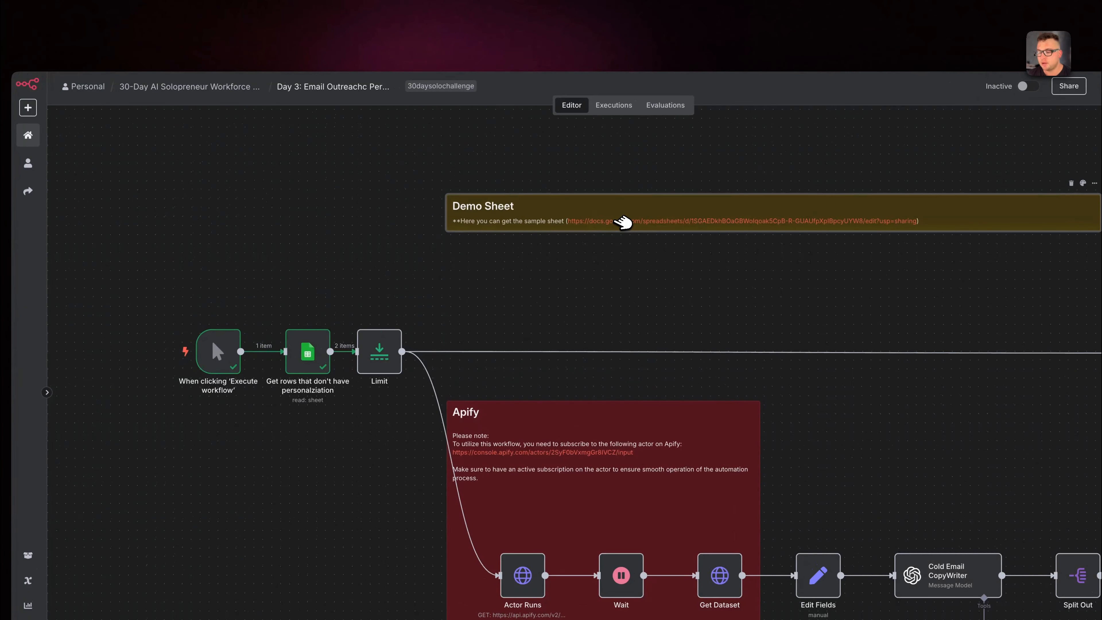
click(623, 221)
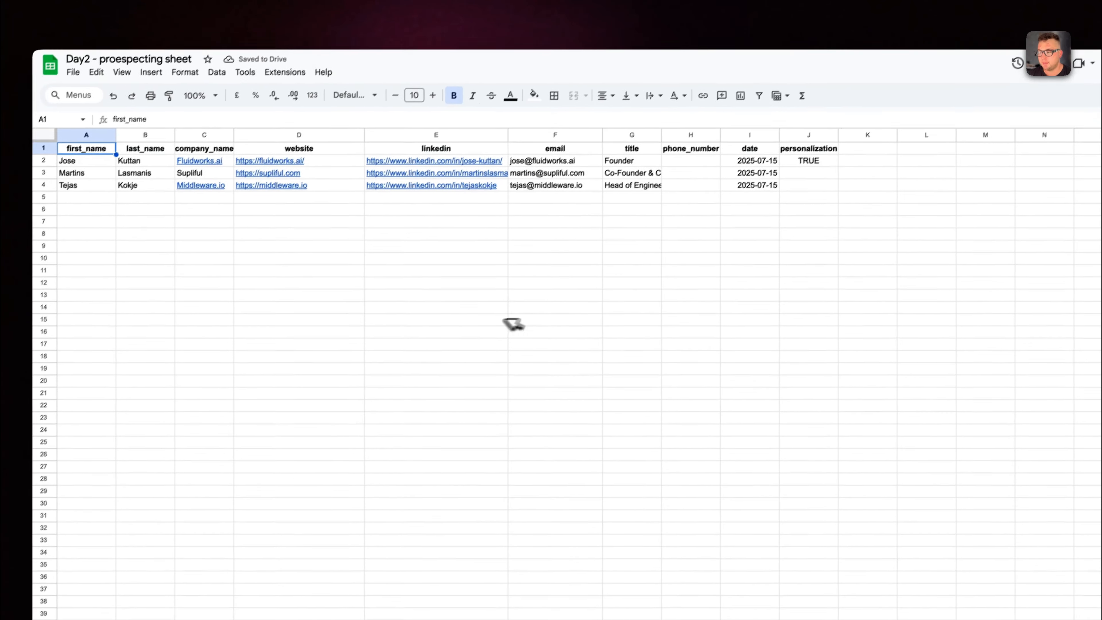
click(114, 94)
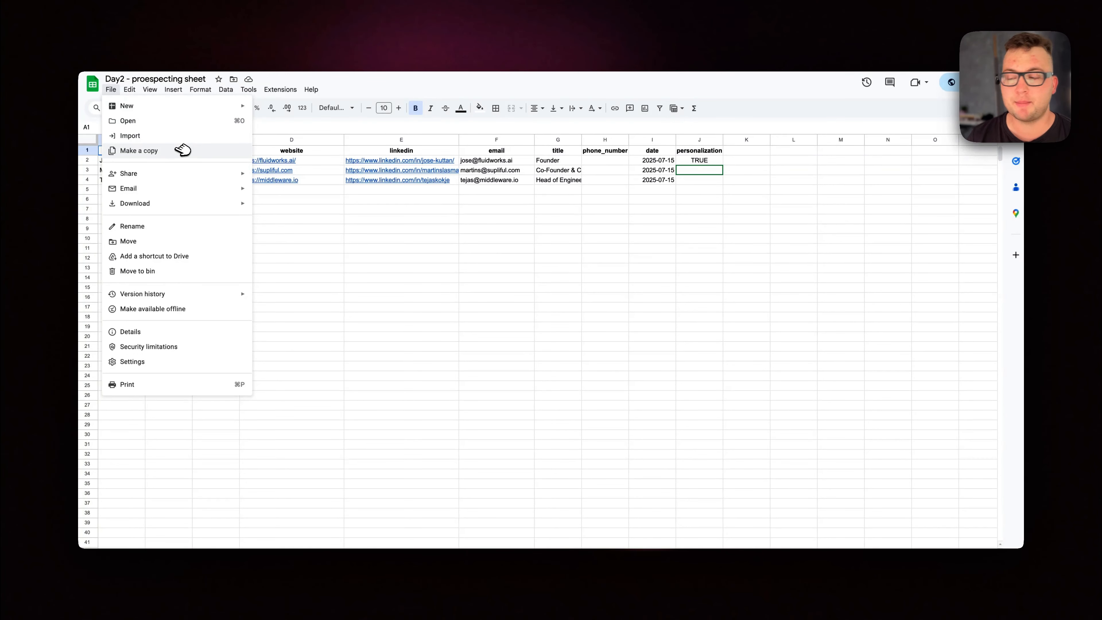
click(286, 16)
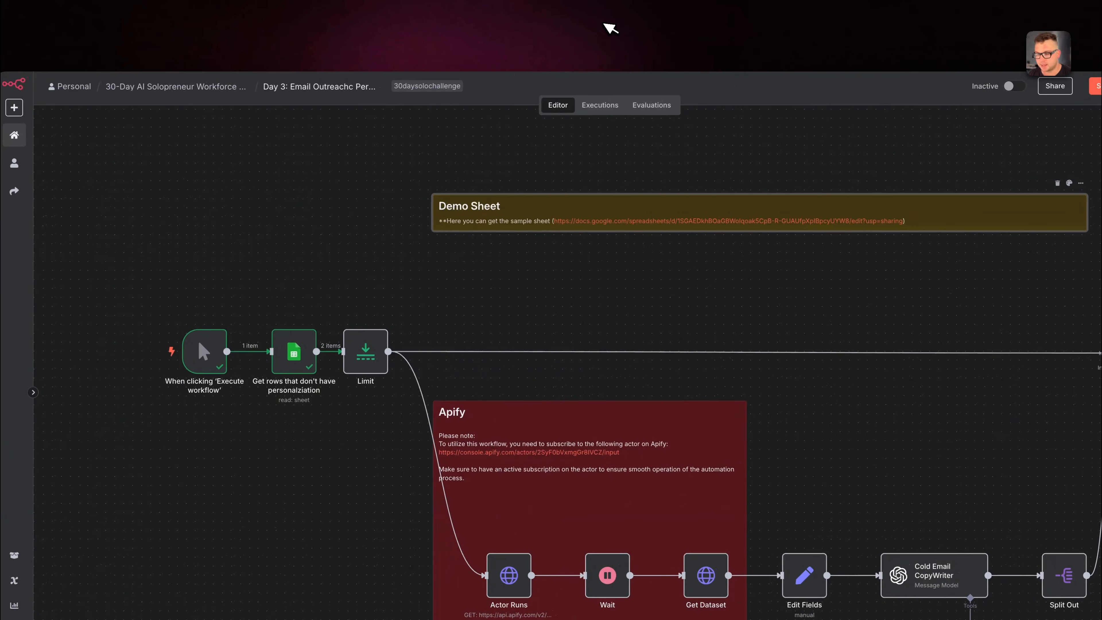
Execute the Actor Runs node in the Apify section and review its LinkedIn URL input and run output.
scroll(533, 375, down, 2)
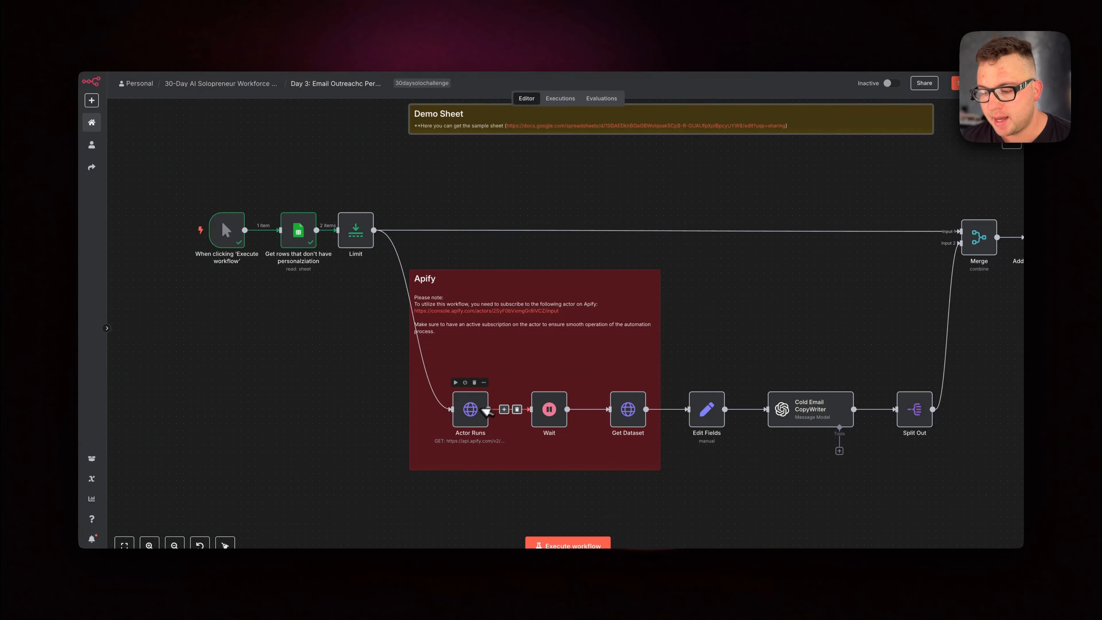
scroll(477, 343, up, 5)
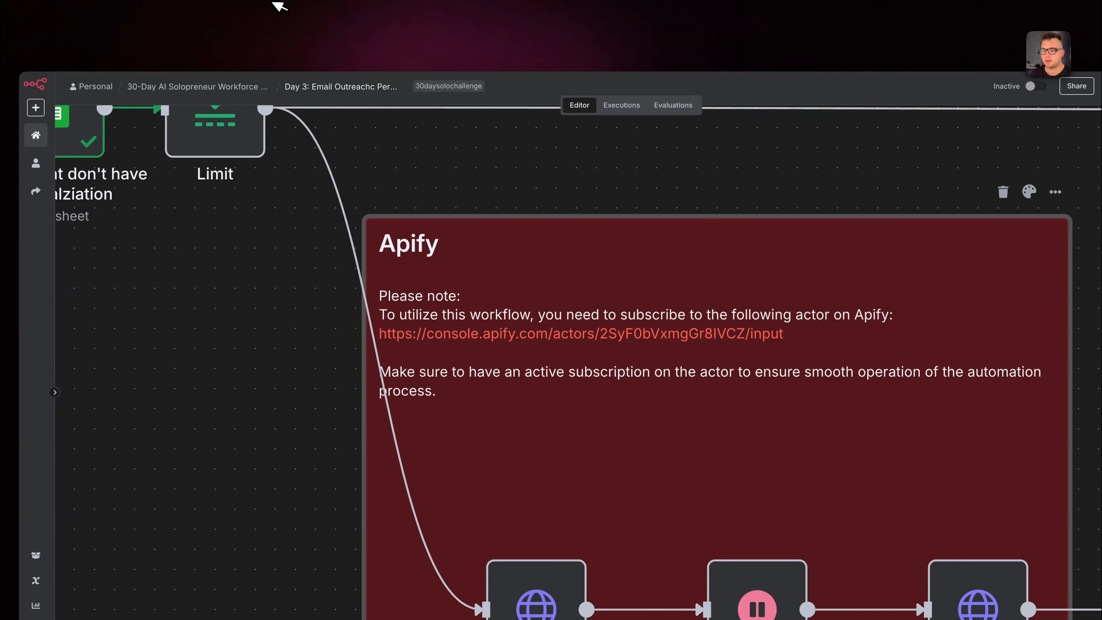
right_click(521, 388)
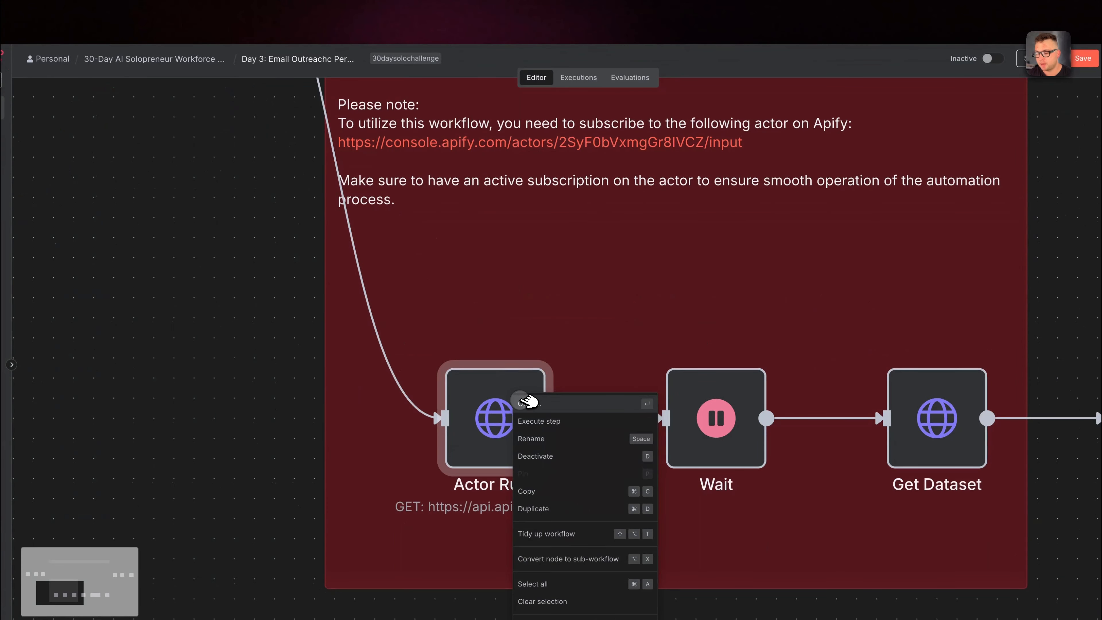
click(526, 402)
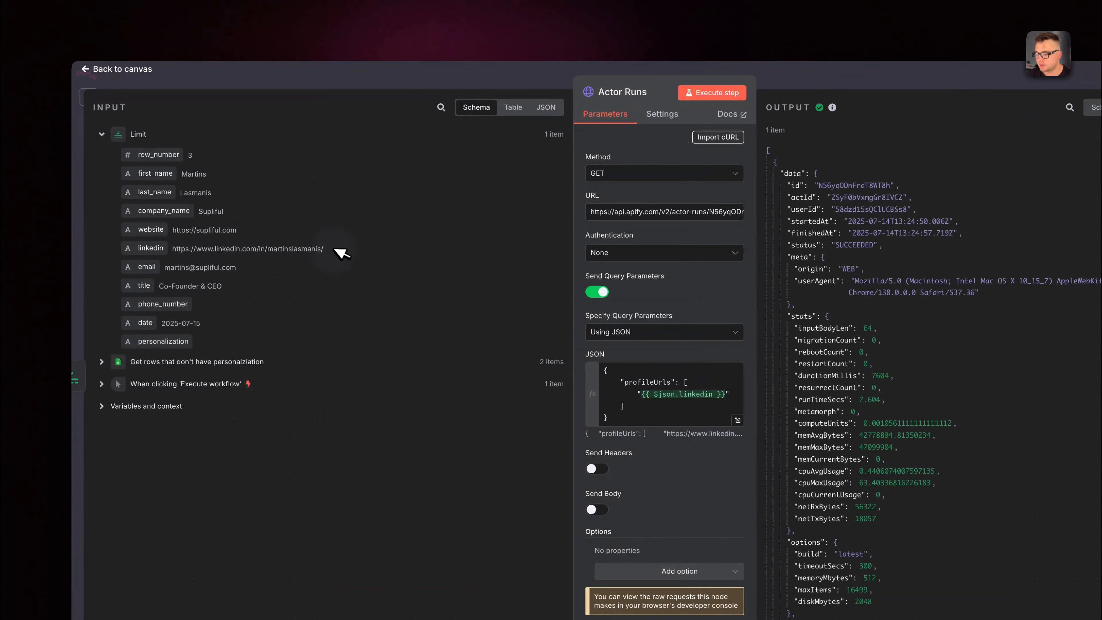
drag(340, 253, 173, 251)
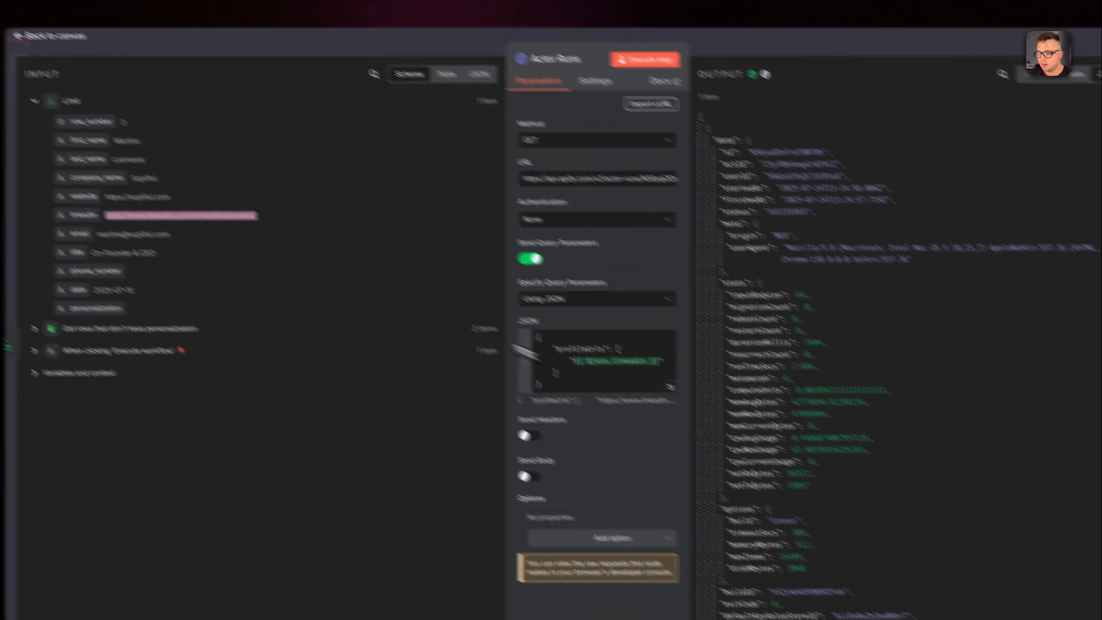
scroll(857, 419, down, 5)
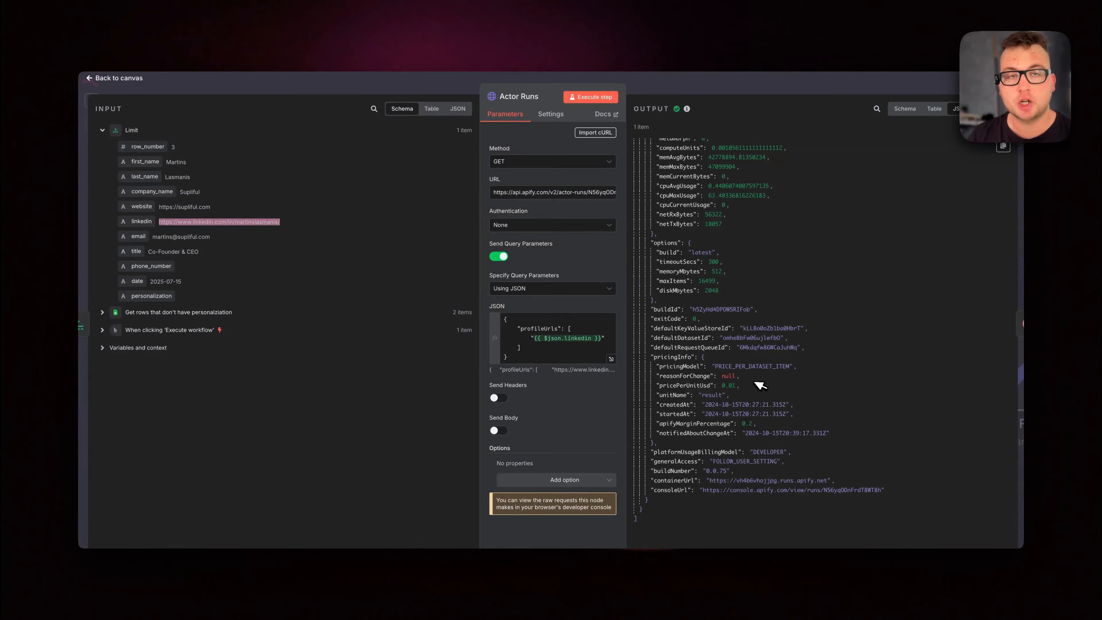
click(803, 83)
Open the Wait node after Actor Runs, execute it and return to the canvas.
right_click(634, 424)
click(611, 185)
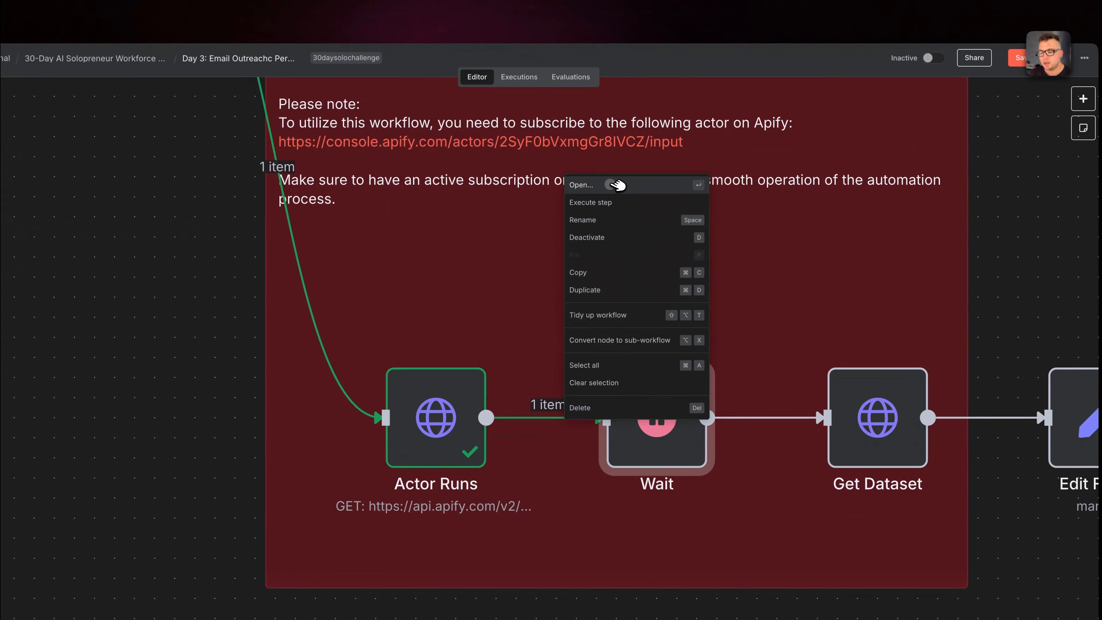
click(597, 104)
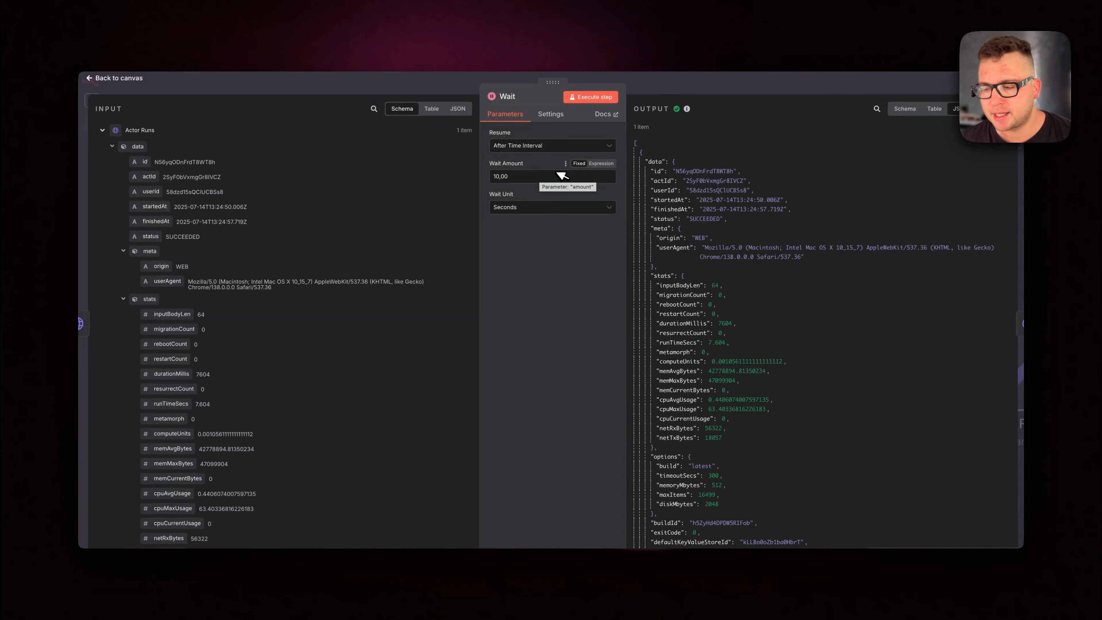
click(703, 82)
Open the Get Dataset node and execute it to retrieve the contact's LinkedIn profile data from Apify.
right_click(839, 359)
click(847, 367)
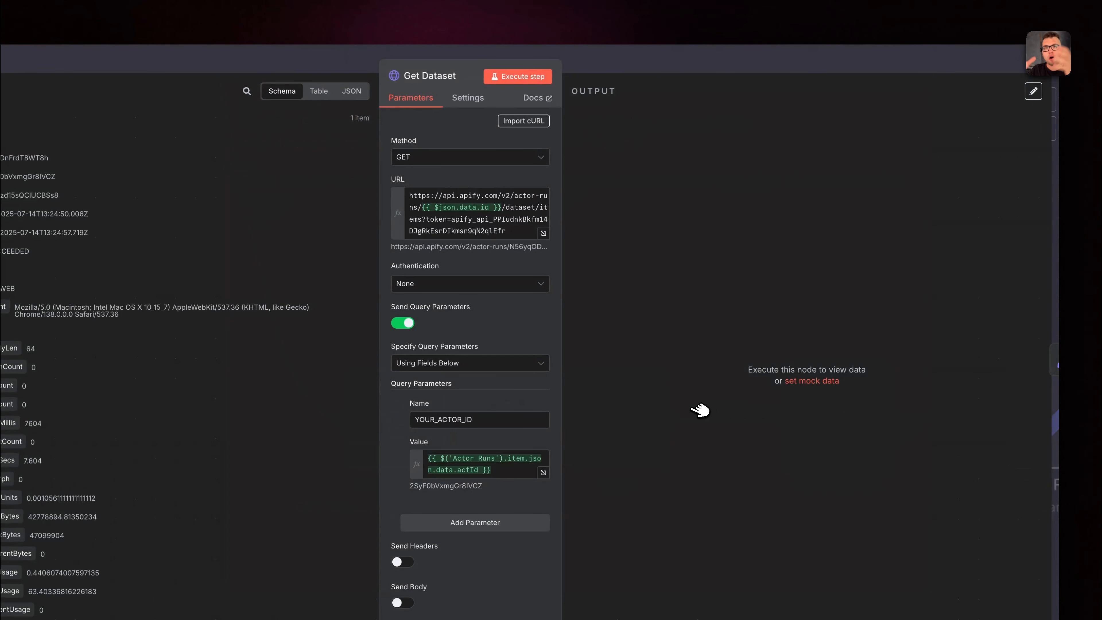
click(518, 76)
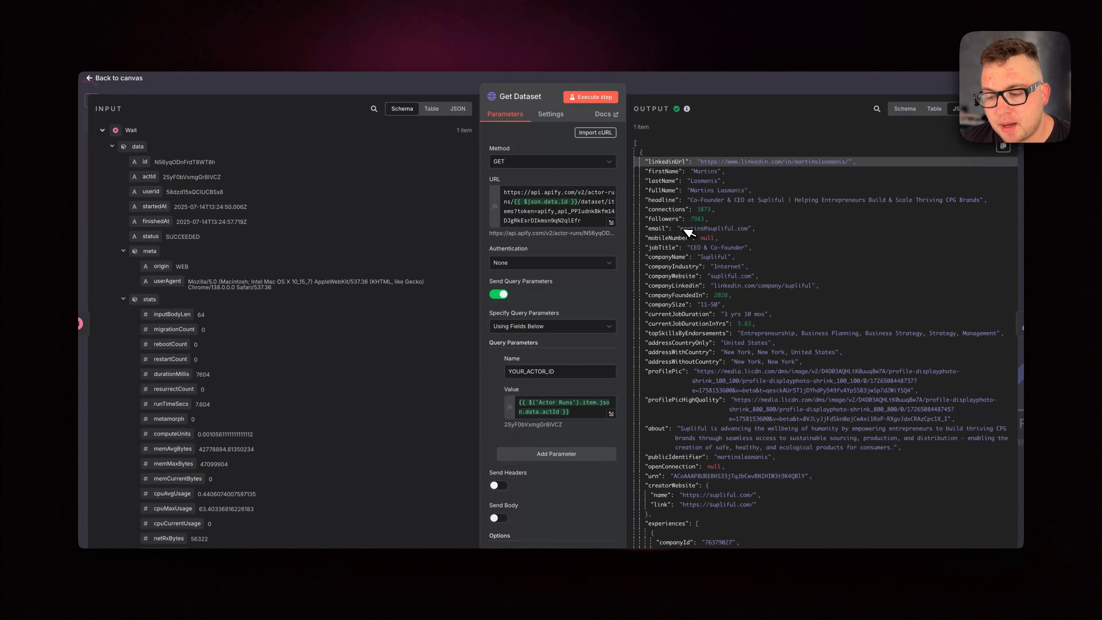
Examine the scraped LinkedIn profile data in the Get Dataset output, from experiences and posts to skills and publications, and return to the canvas.
scroll(693, 263, down, 10)
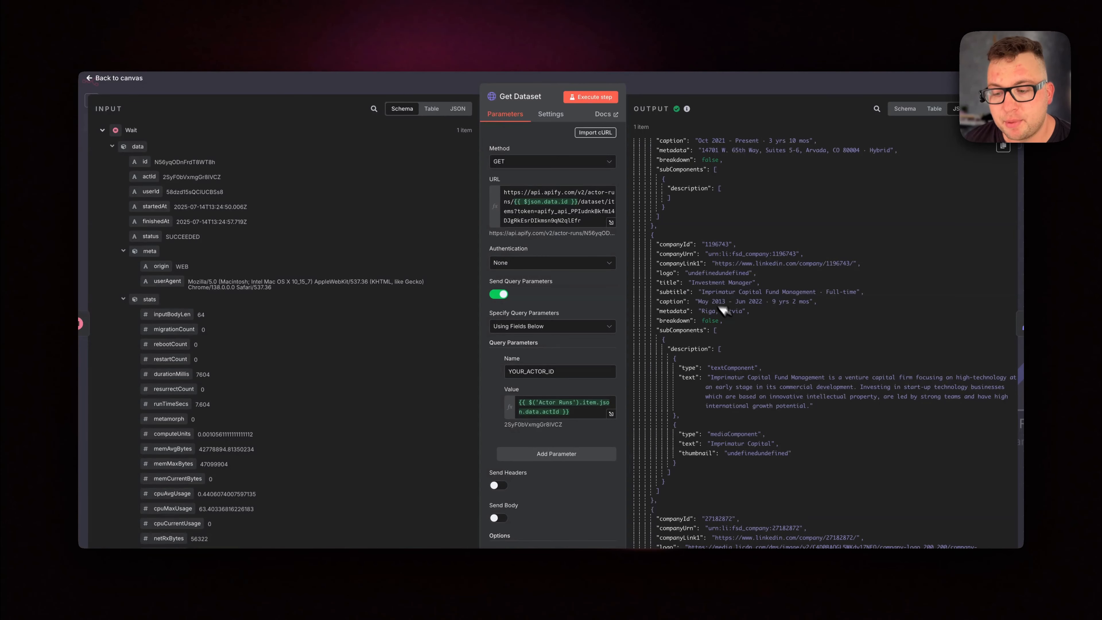
scroll(714, 324, down, 4)
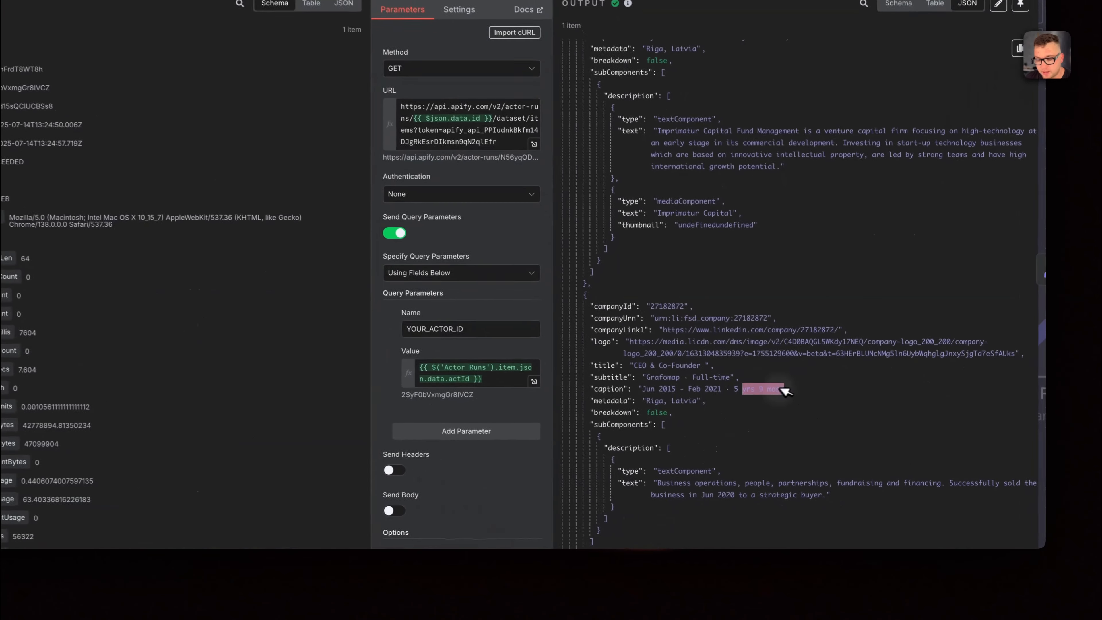
scroll(697, 354, down, 10)
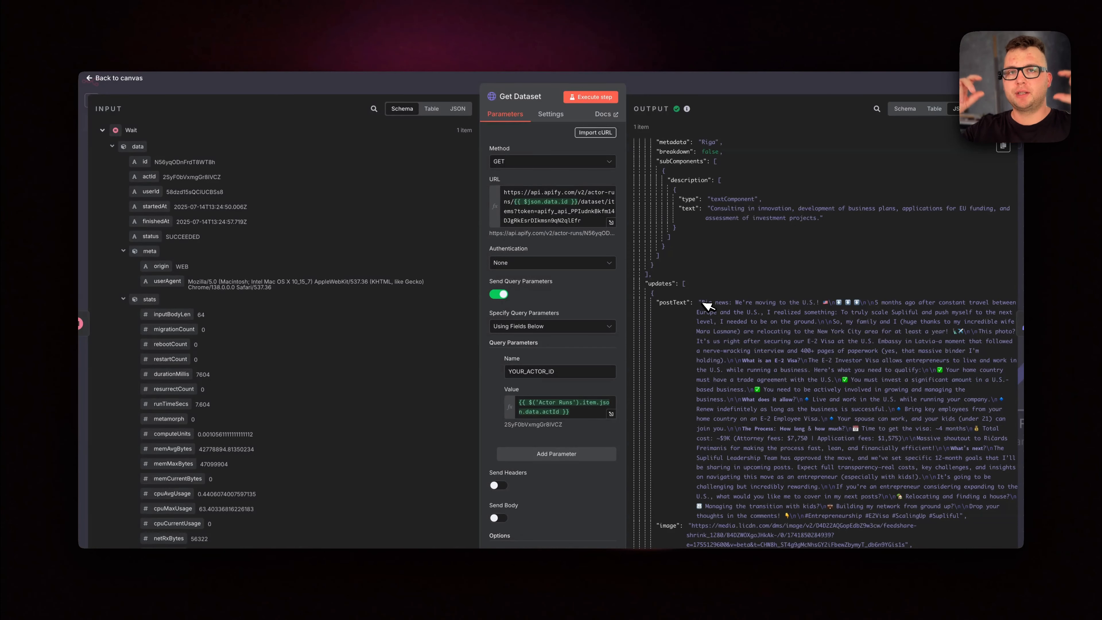
scroll(706, 306, down, 2)
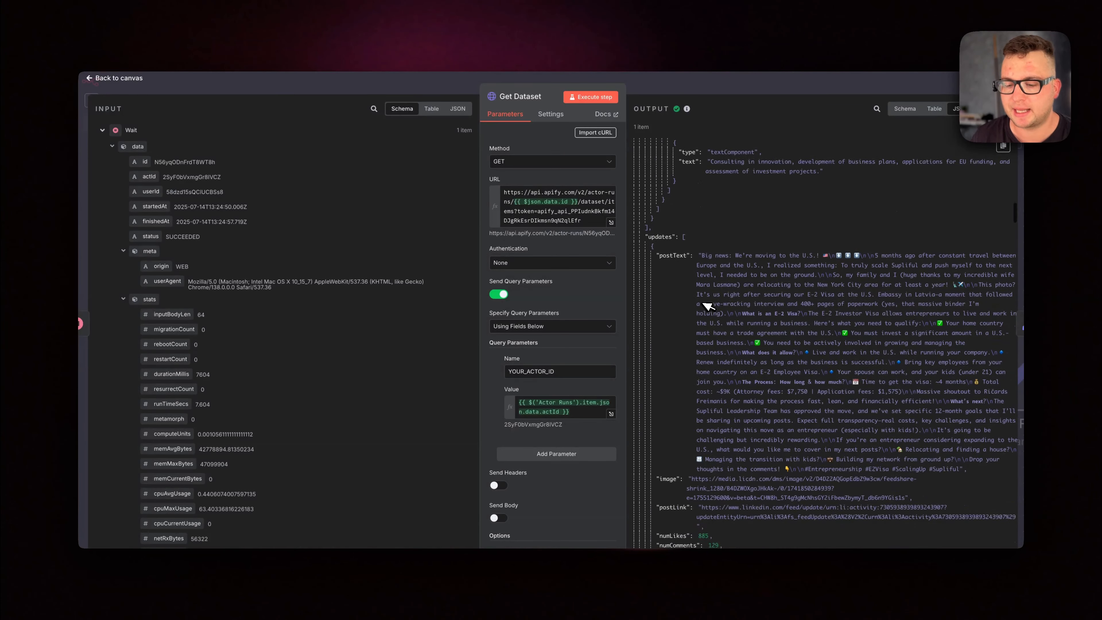
scroll(708, 306, down, 10)
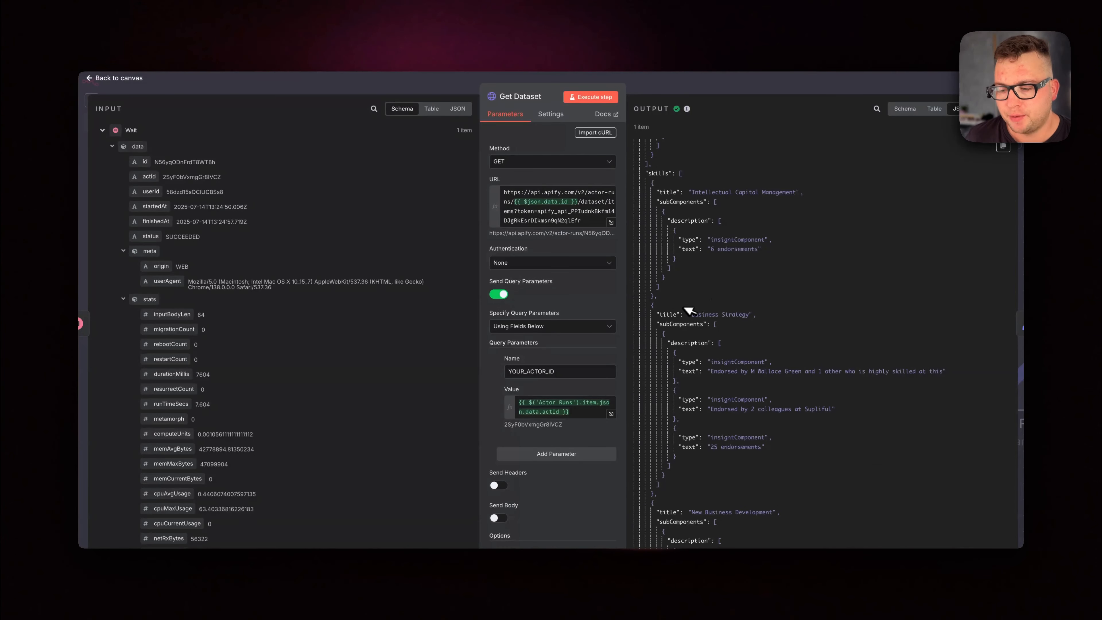
scroll(738, 342, down, 7)
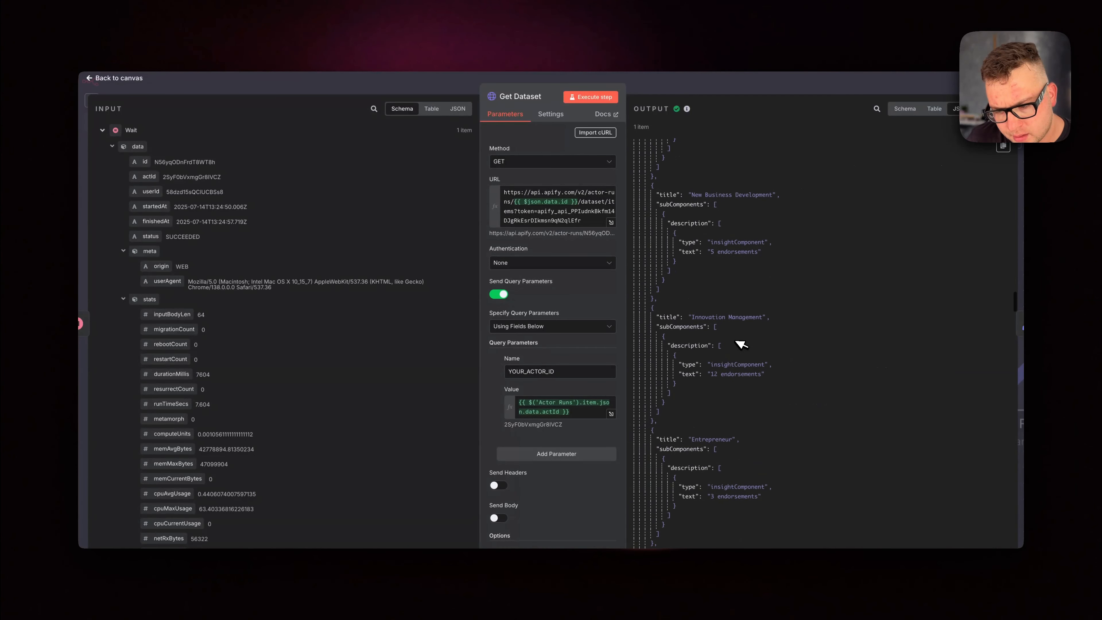
scroll(772, 431, down, 8)
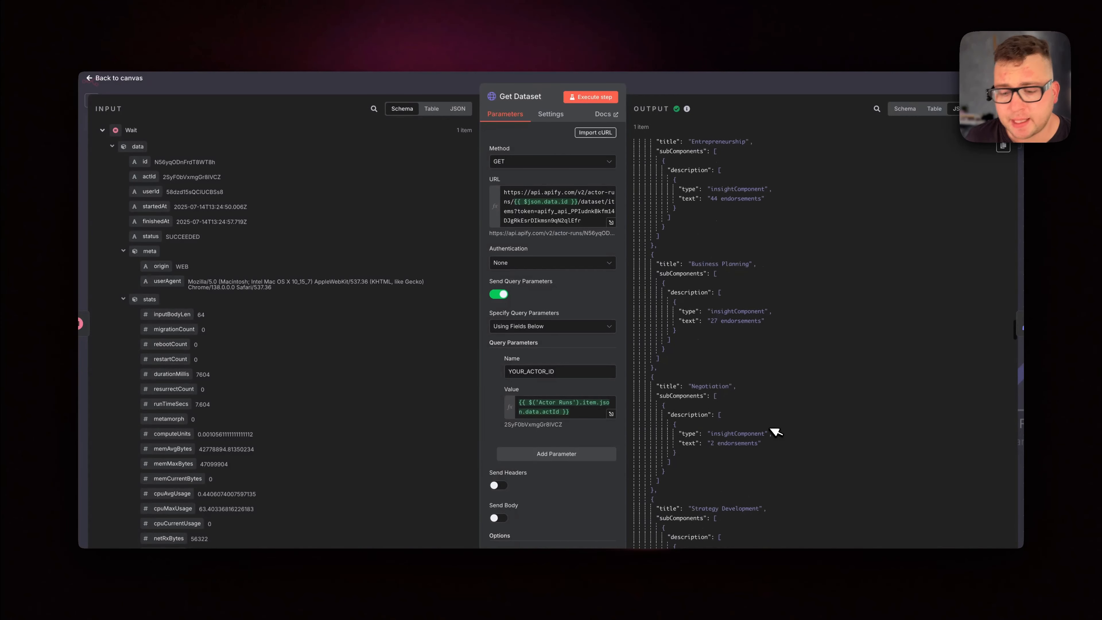
scroll(776, 432, down, 8)
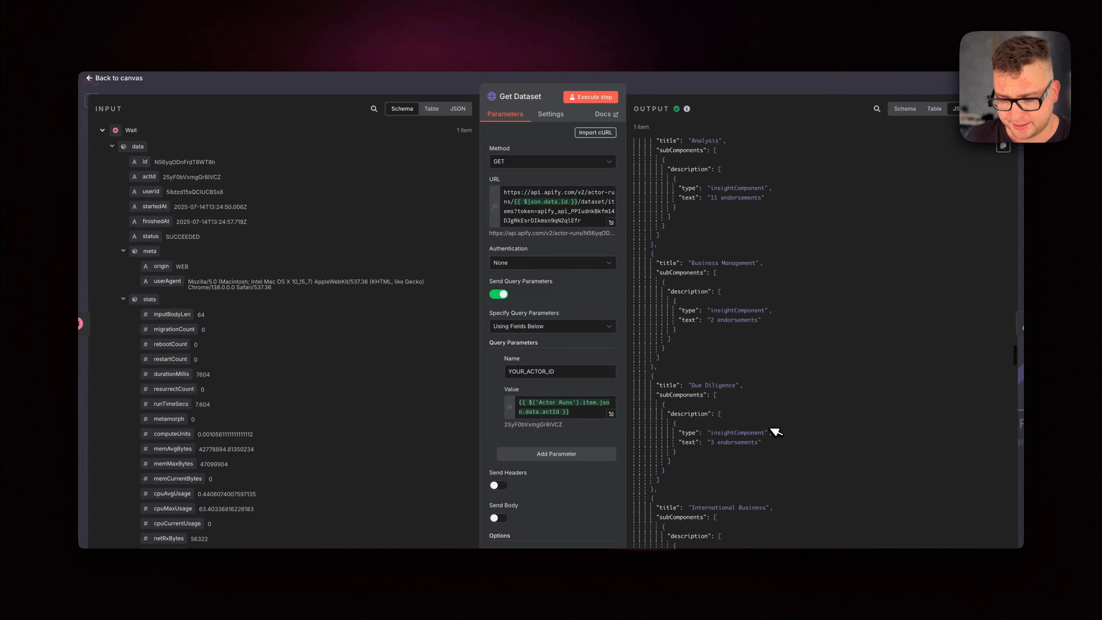
scroll(777, 432, down, 10)
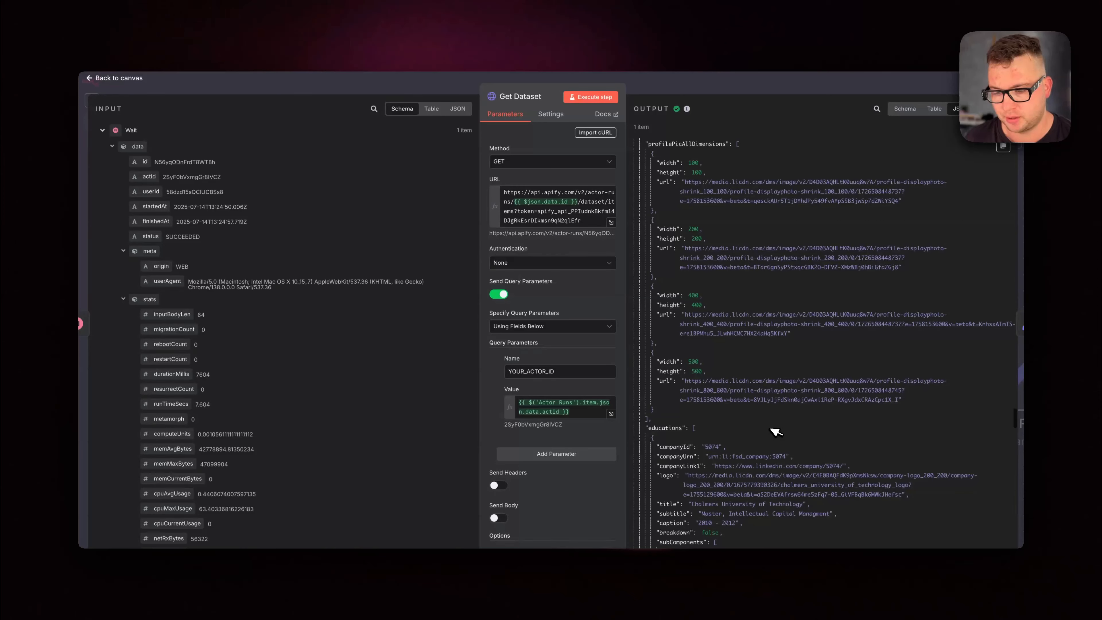
scroll(776, 432, down, 10)
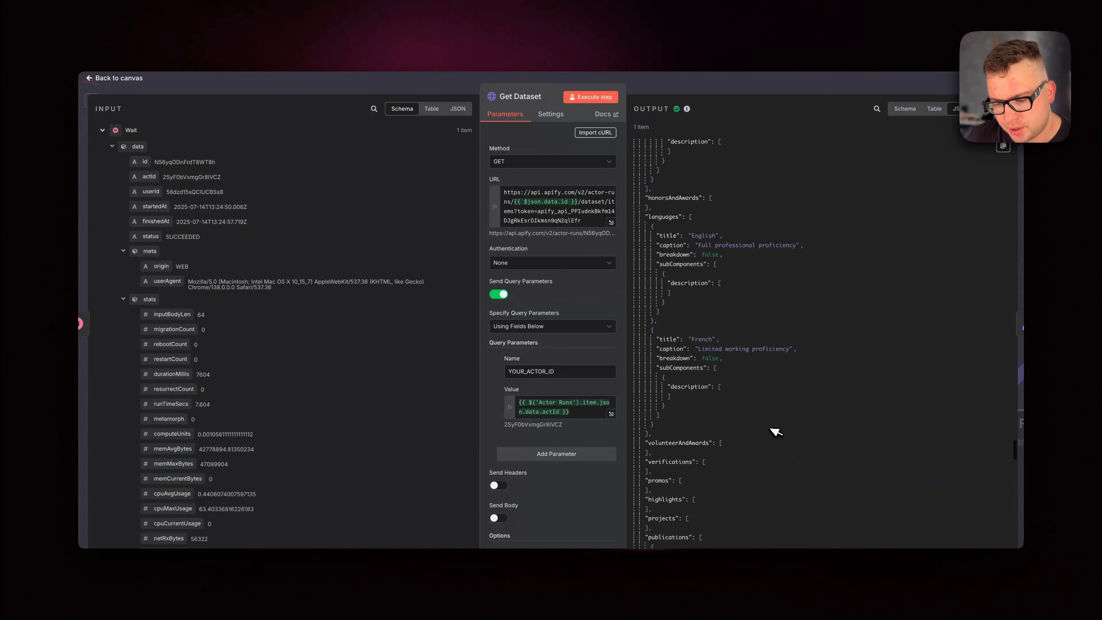
scroll(776, 432, down, 5)
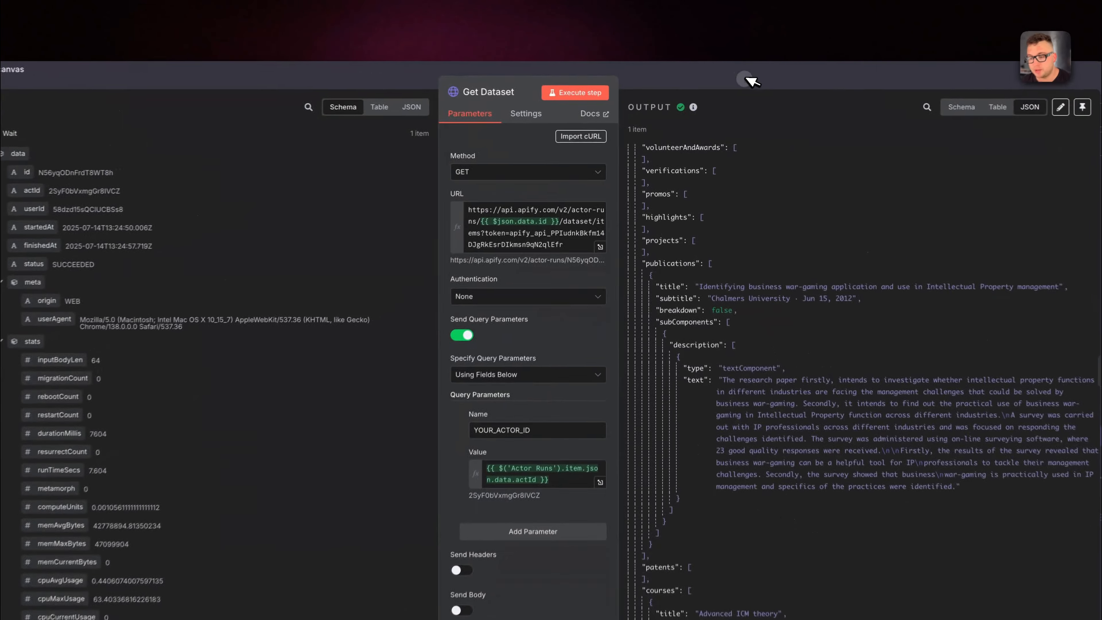
click(733, 85)
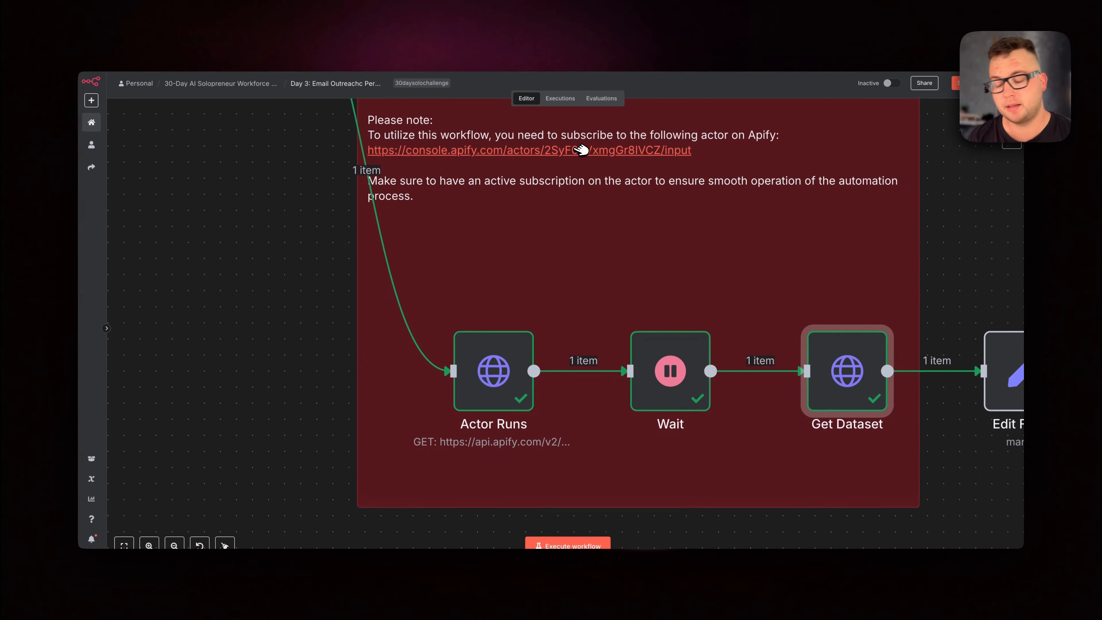
Open the Actor Runs node and expand its URL field to locate the Apify API token.
right_click(509, 364)
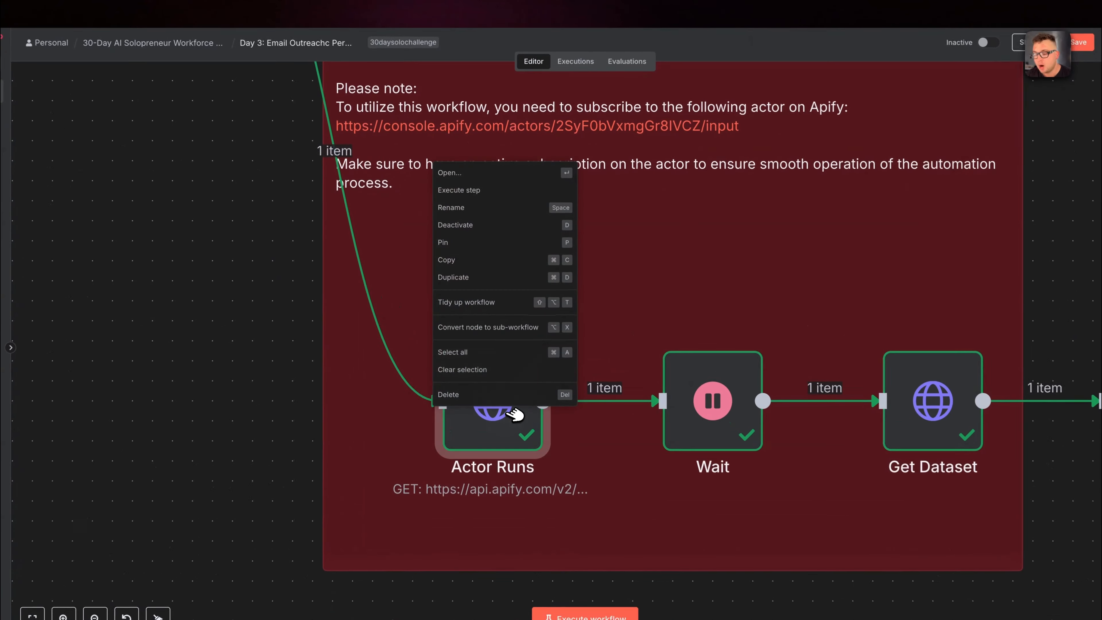
click(496, 181)
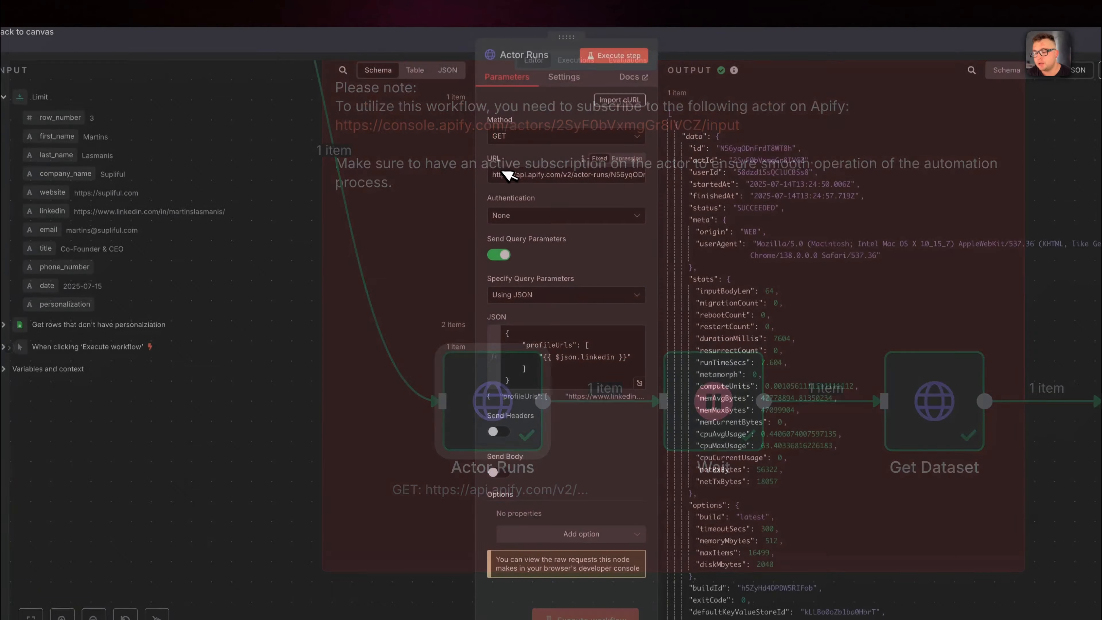
drag(575, 177, 608, 178)
click(609, 178)
click(640, 182)
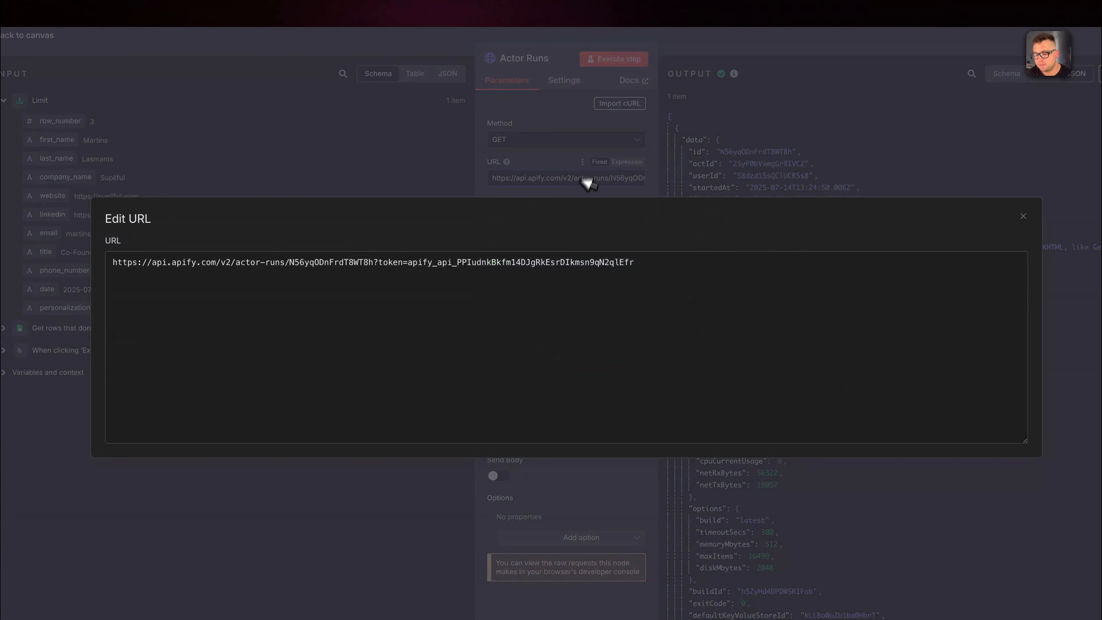
double_click(420, 263)
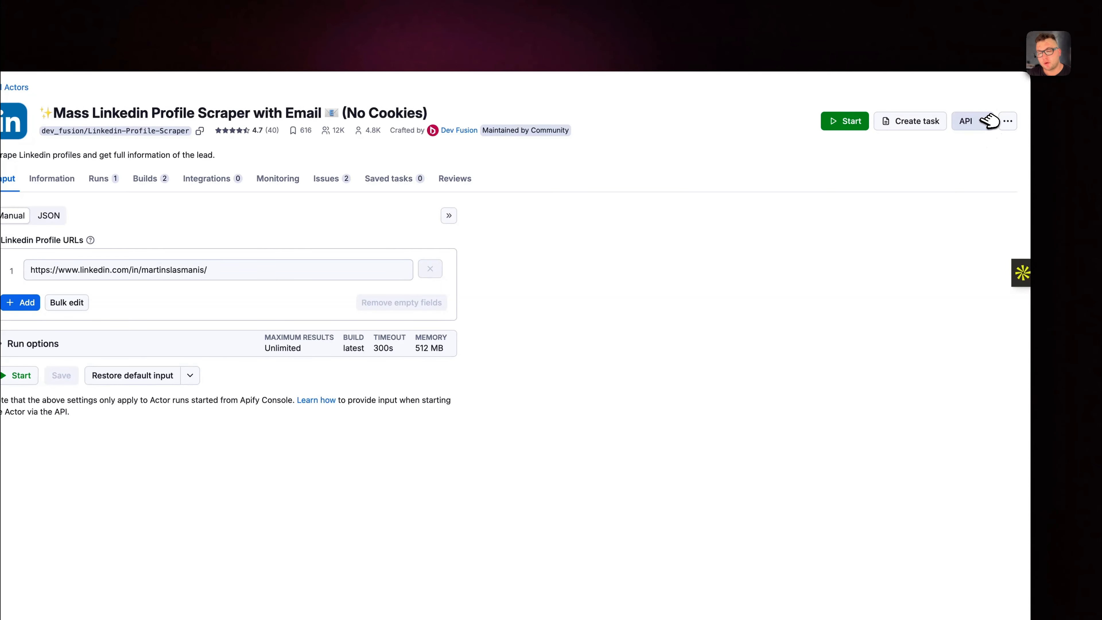
In the Apify console, reveal and select the API token in the scraper's Run Actor endpoint, and return to the n8n canvas.
click(990, 121)
click(955, 172)
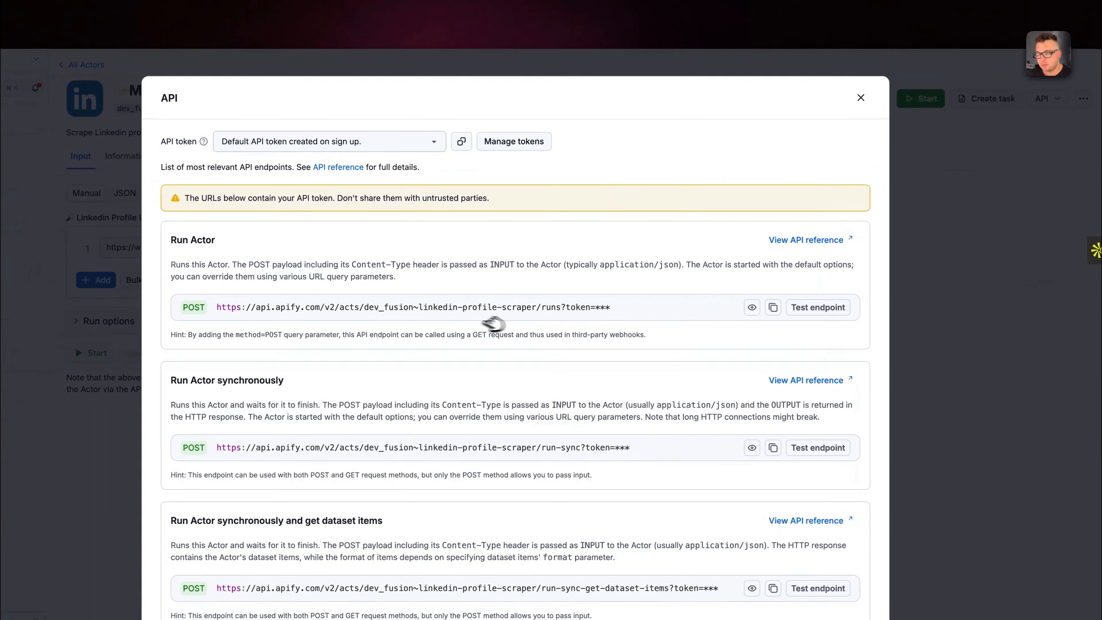
click(753, 307)
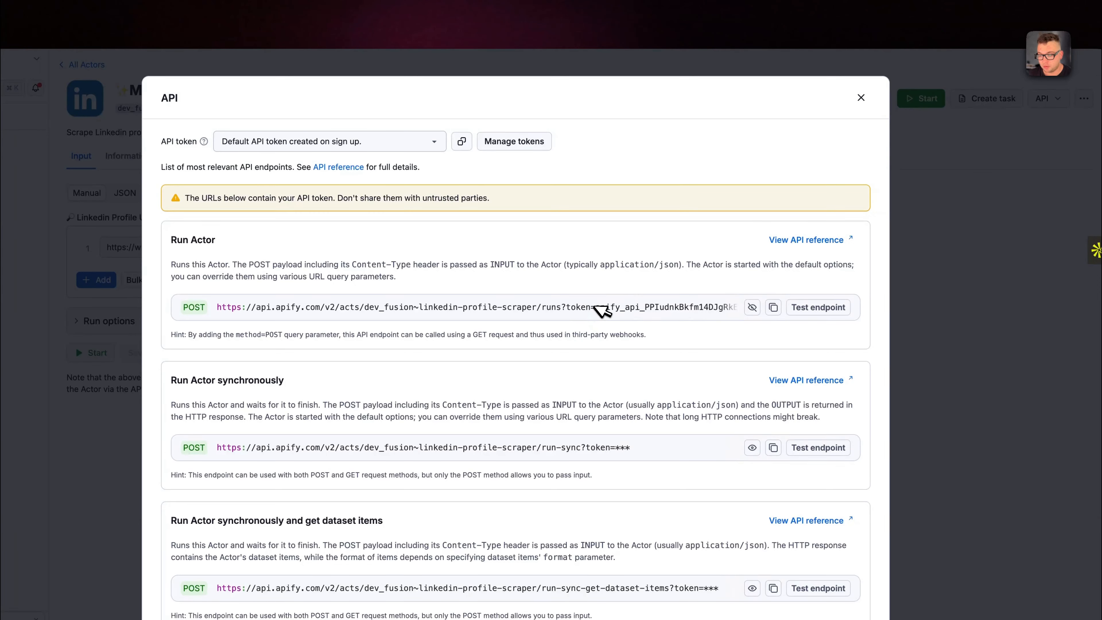
drag(597, 307, 812, 310)
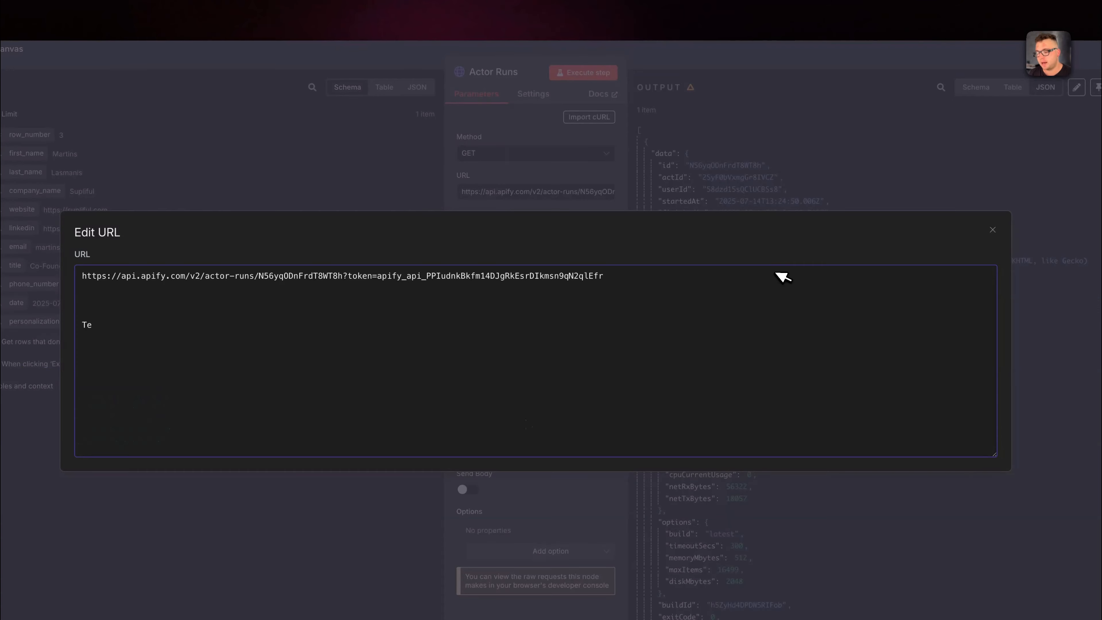
click(734, 73)
click(739, 61)
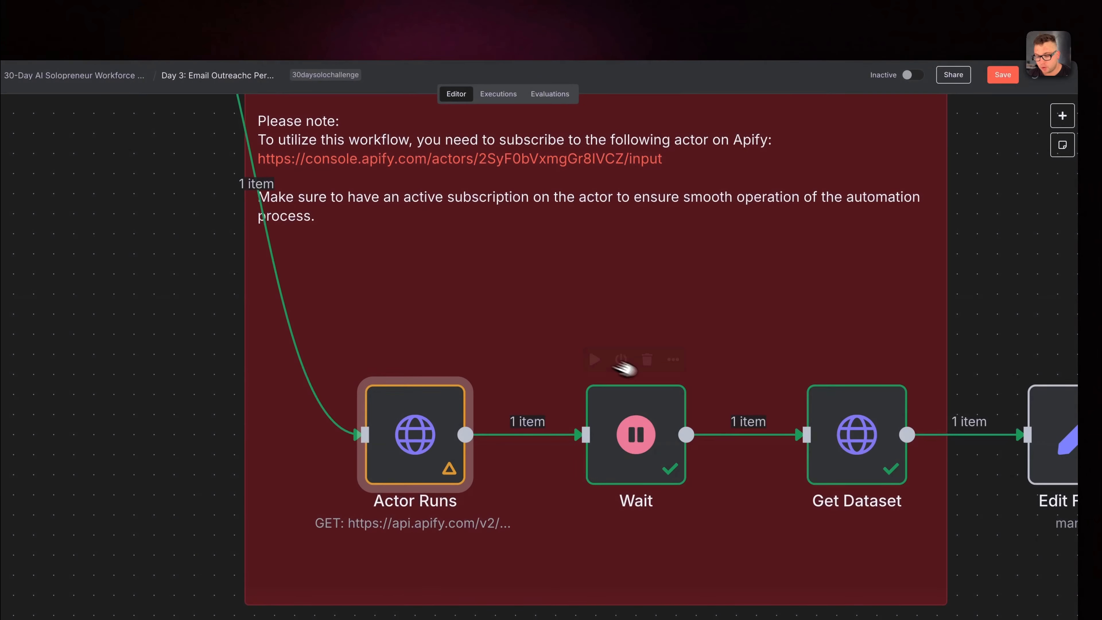
Open the Get Dataset node's URL expression, select the API token in it and return to the canvas.
right_click(881, 454)
double_click(881, 454)
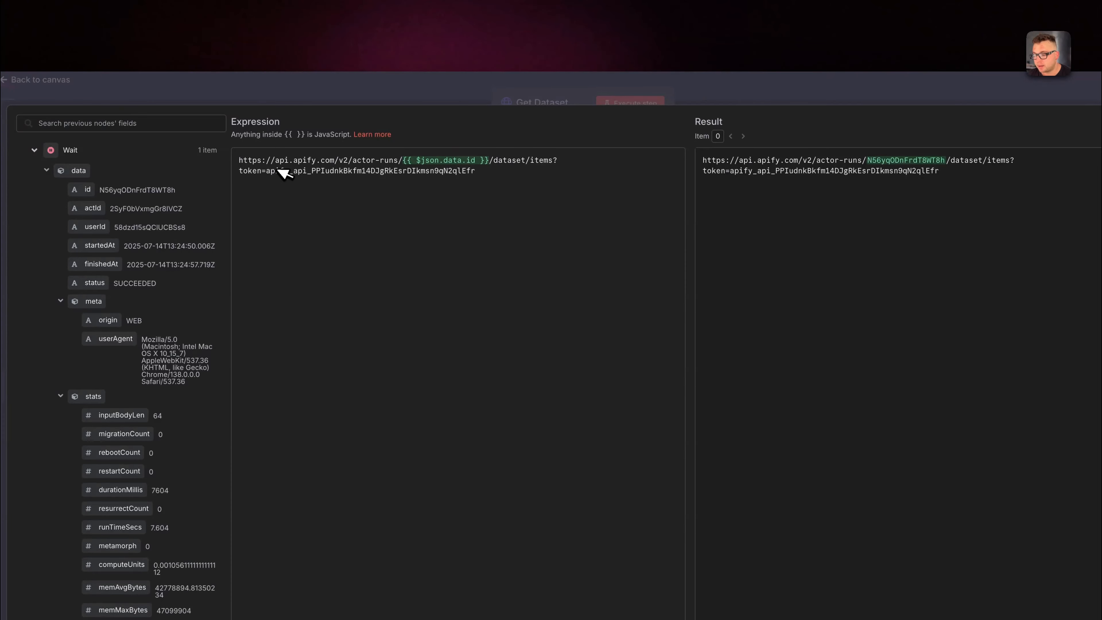
double_click(279, 170)
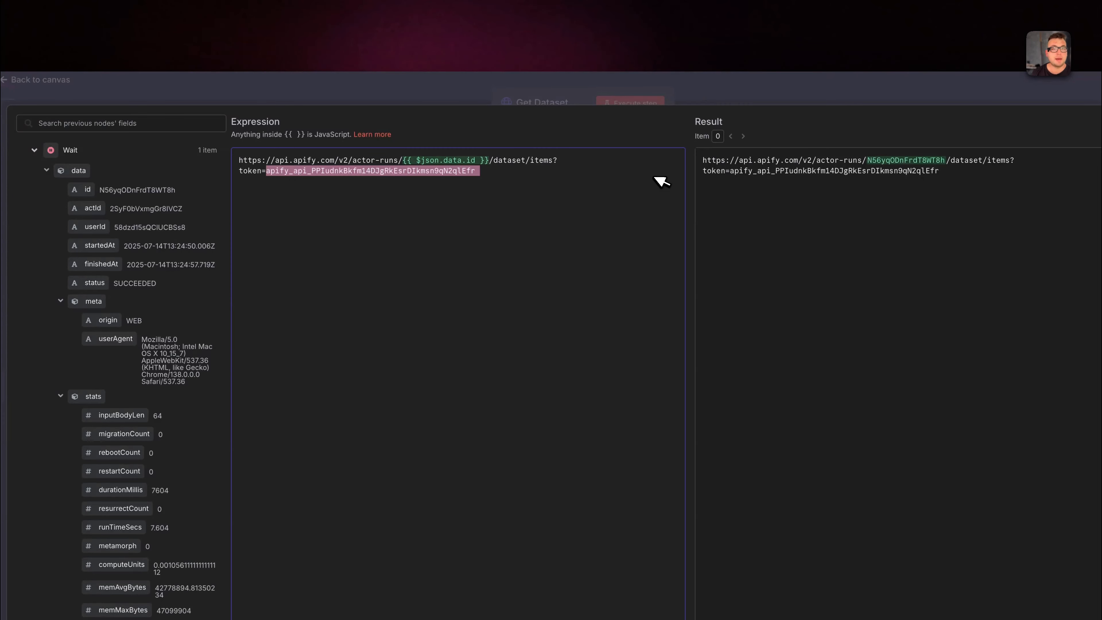
click(814, 76)
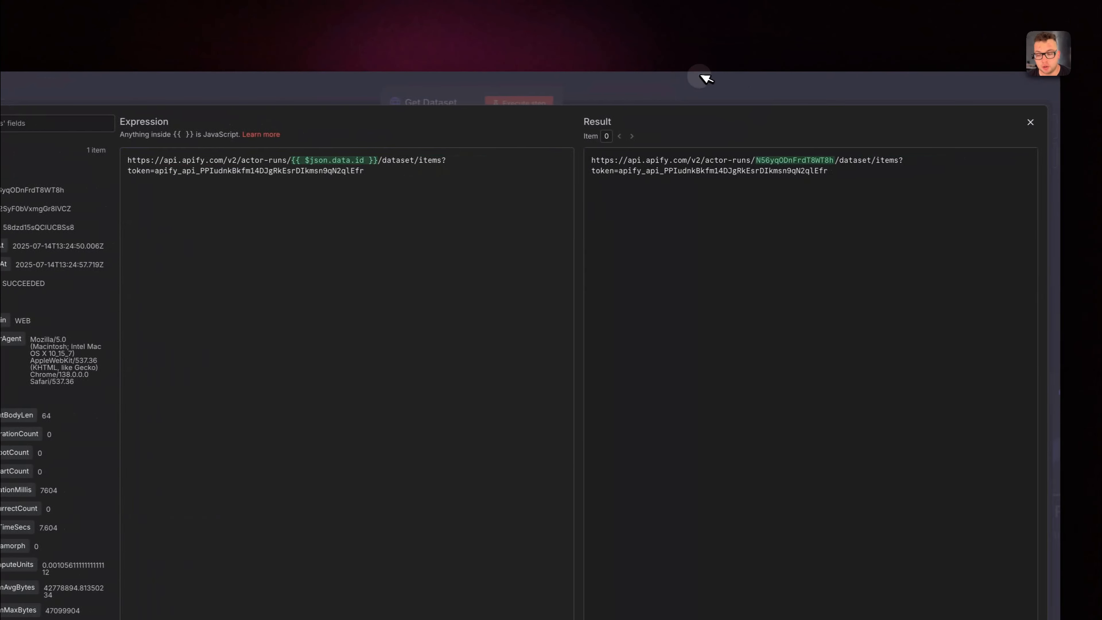
click(812, 78)
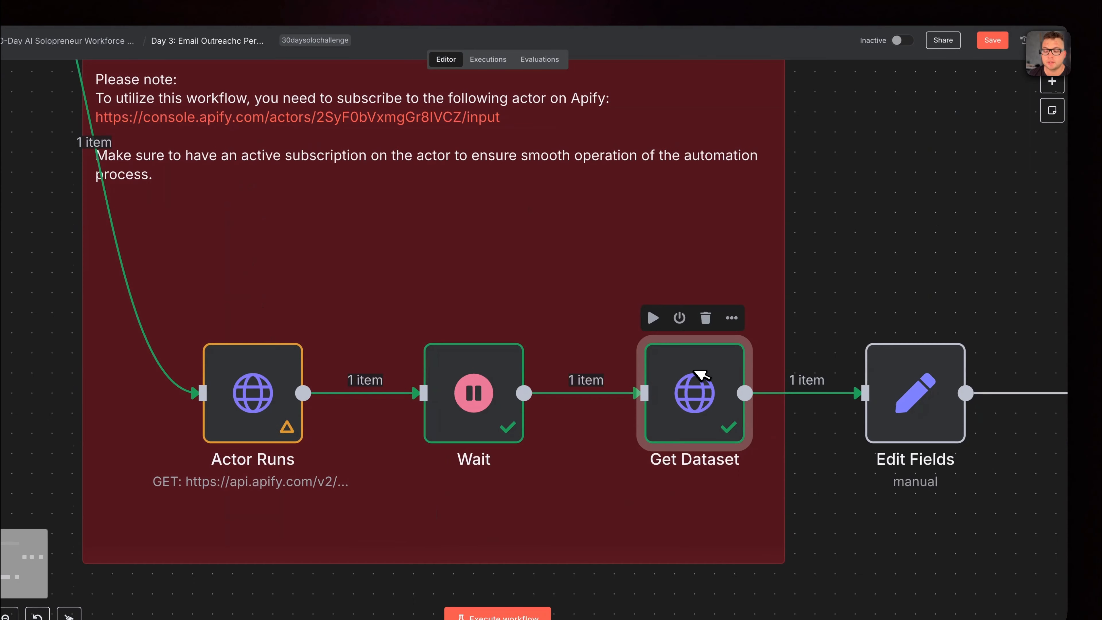
Open the Edit Fields node after Get Dataset and execute it.
scroll(700, 374, right, 3)
right_click(794, 391)
click(792, 408)
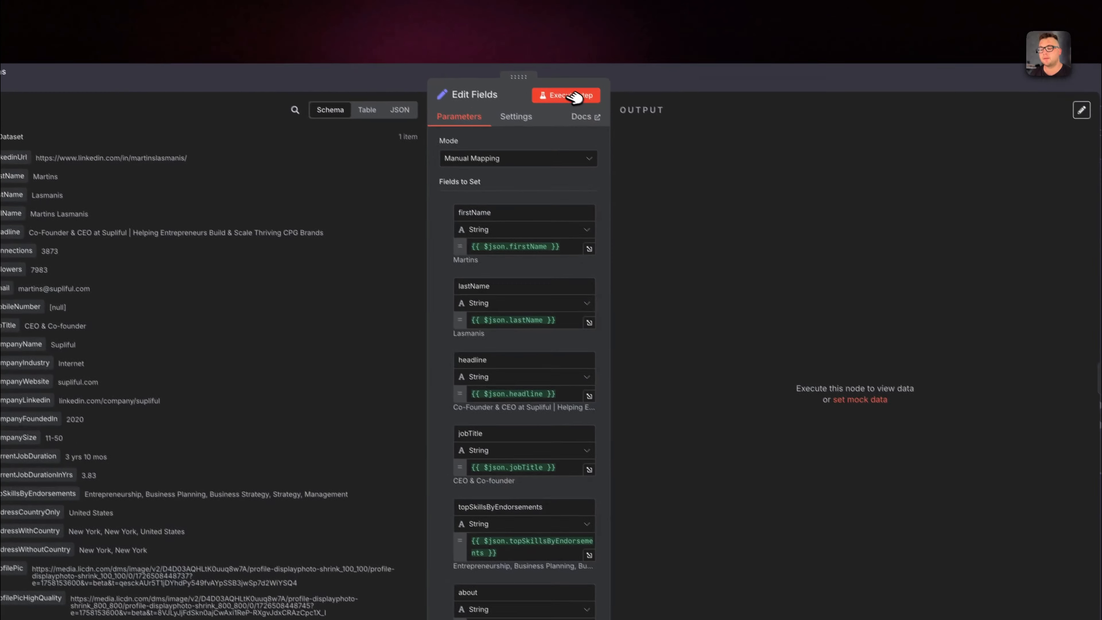
click(538, 57)
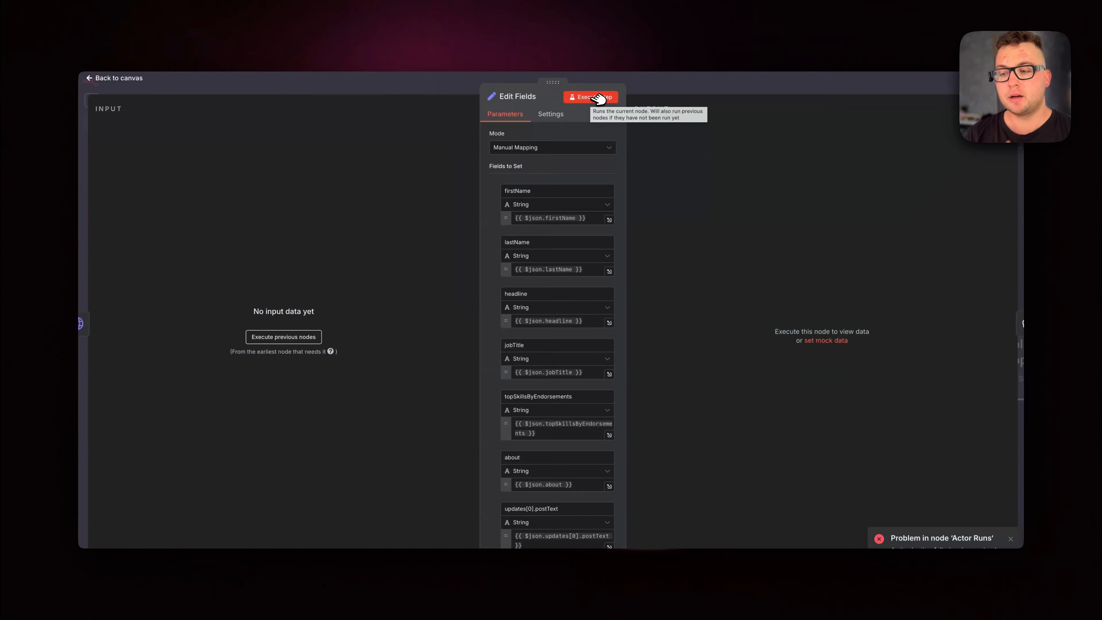
click(598, 97)
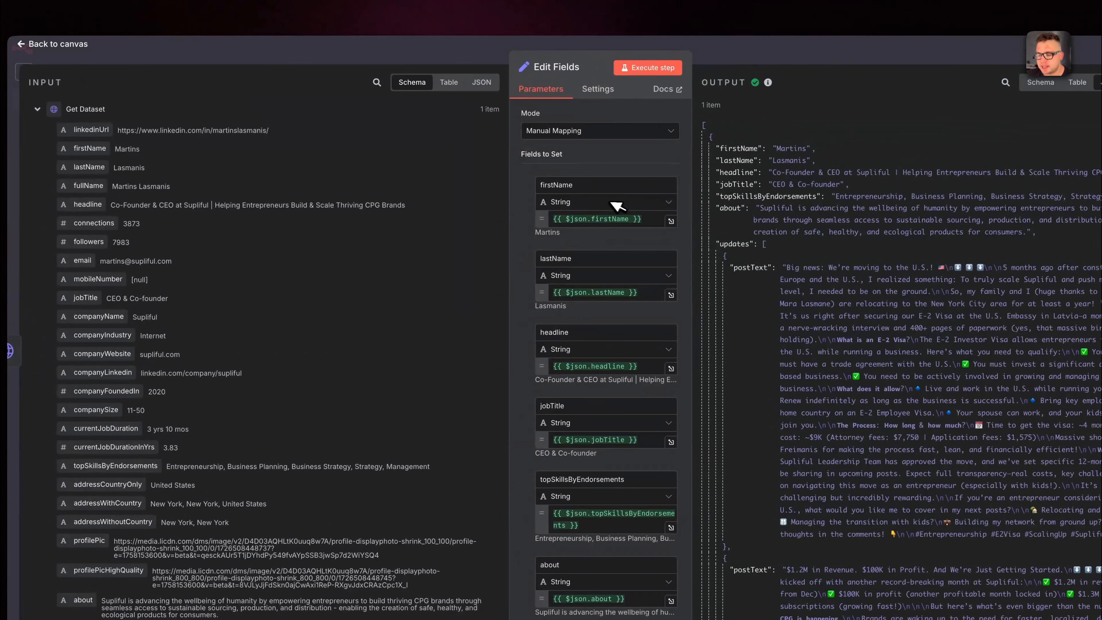
Review the Edit Fields mappings from firstName to companyName and the resulting post texts in the output, and return to the canvas.
scroll(309, 346, down, 10)
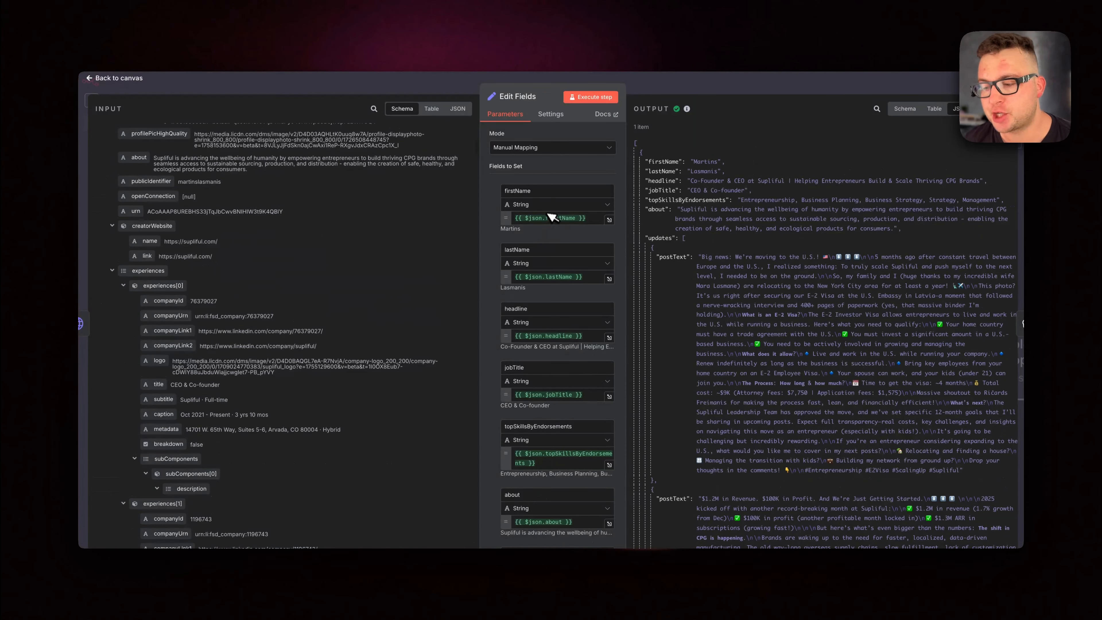
scroll(536, 315, down, 4)
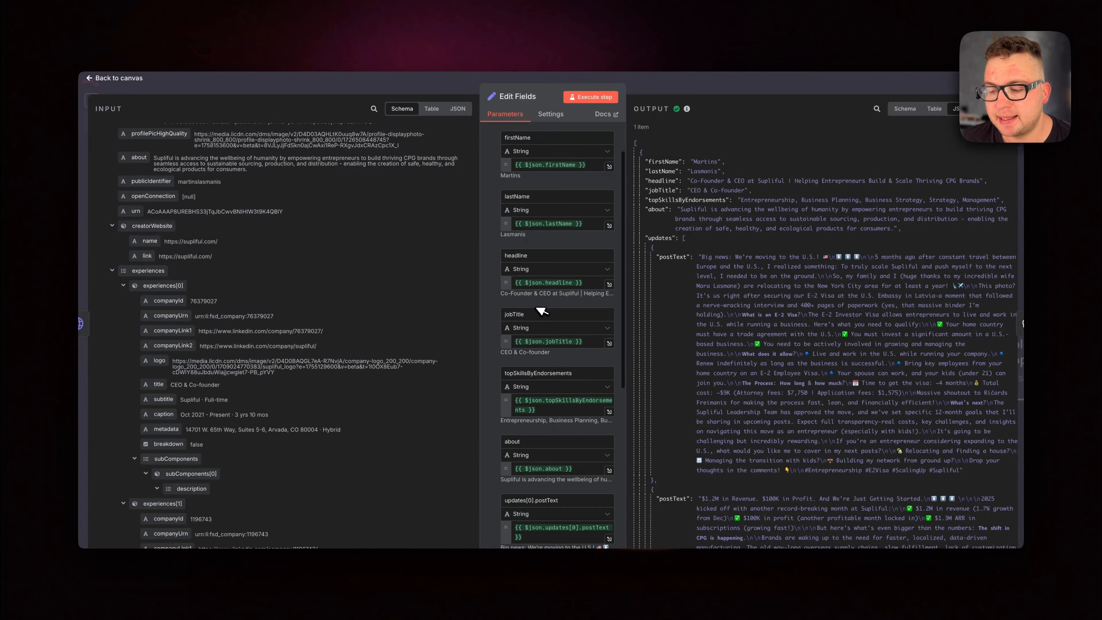
scroll(534, 334, down, 3)
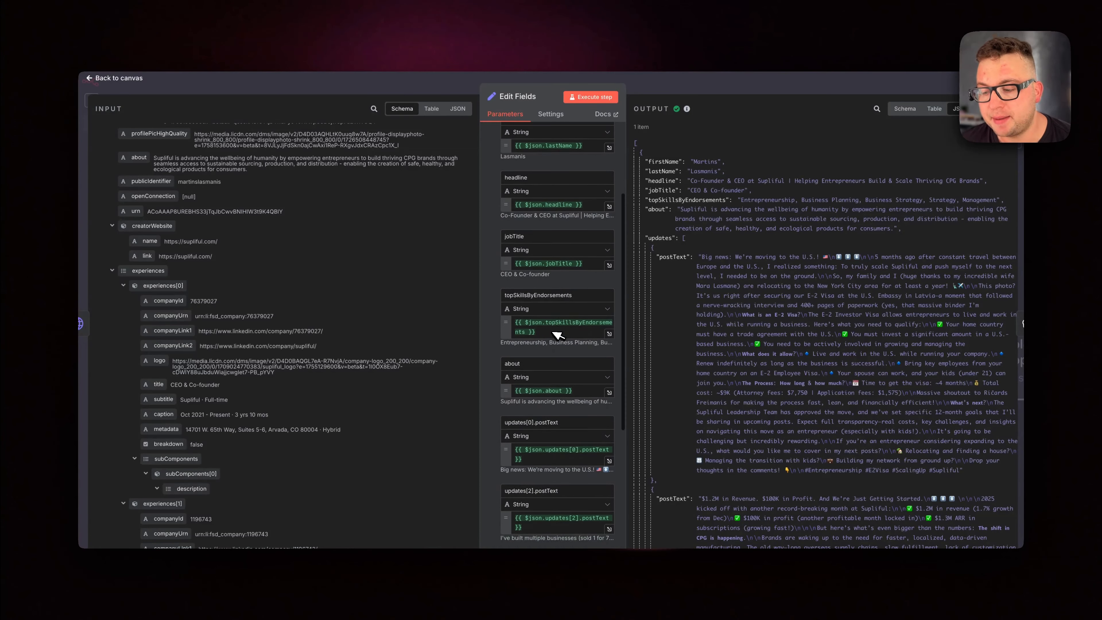
scroll(544, 346, down, 6)
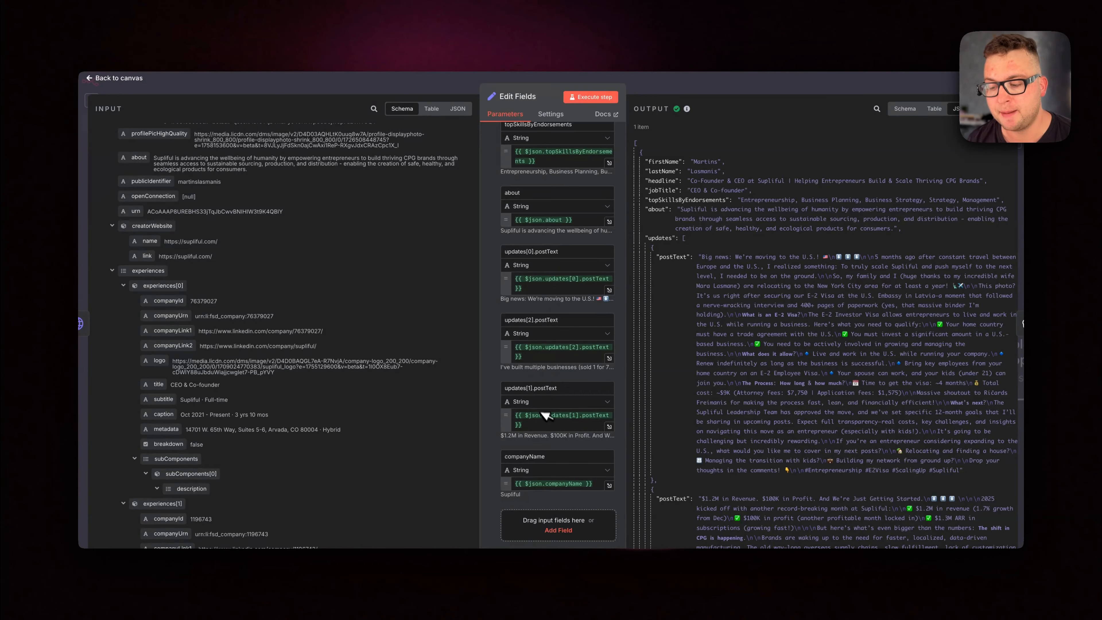
scroll(559, 455, down, 3)
scroll(799, 382, down, 10)
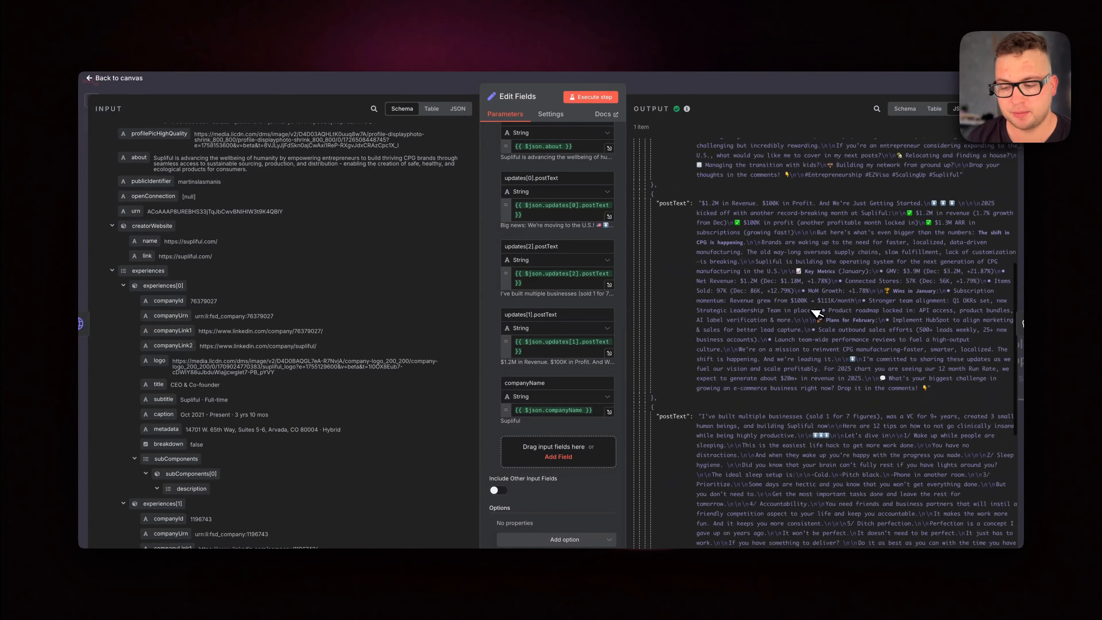
scroll(818, 314, down, 8)
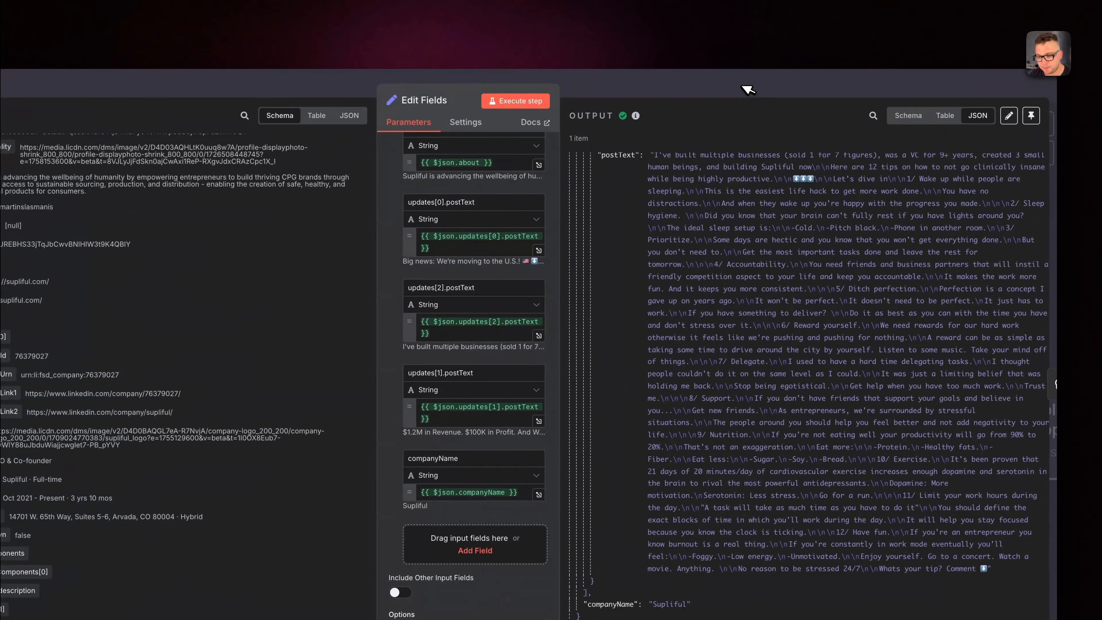
click(743, 87)
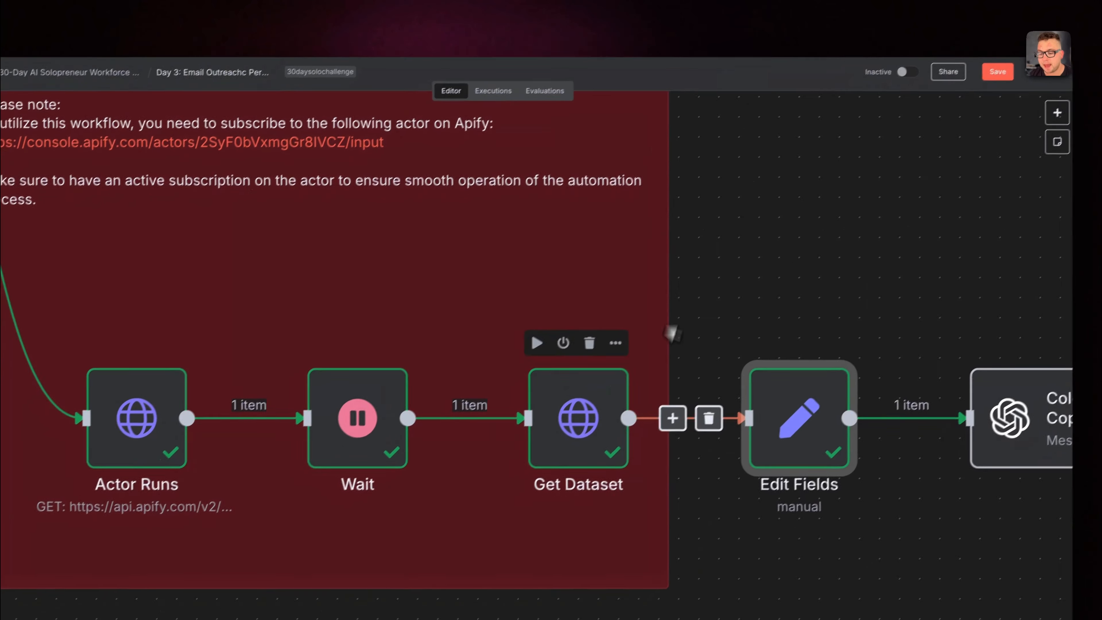
Open the Cold Email CopyWriter node and inspect its model selection, keeping GPT-4O-MINI.
scroll(664, 390, right, 5)
scroll(659, 408, right, 4)
click(755, 391)
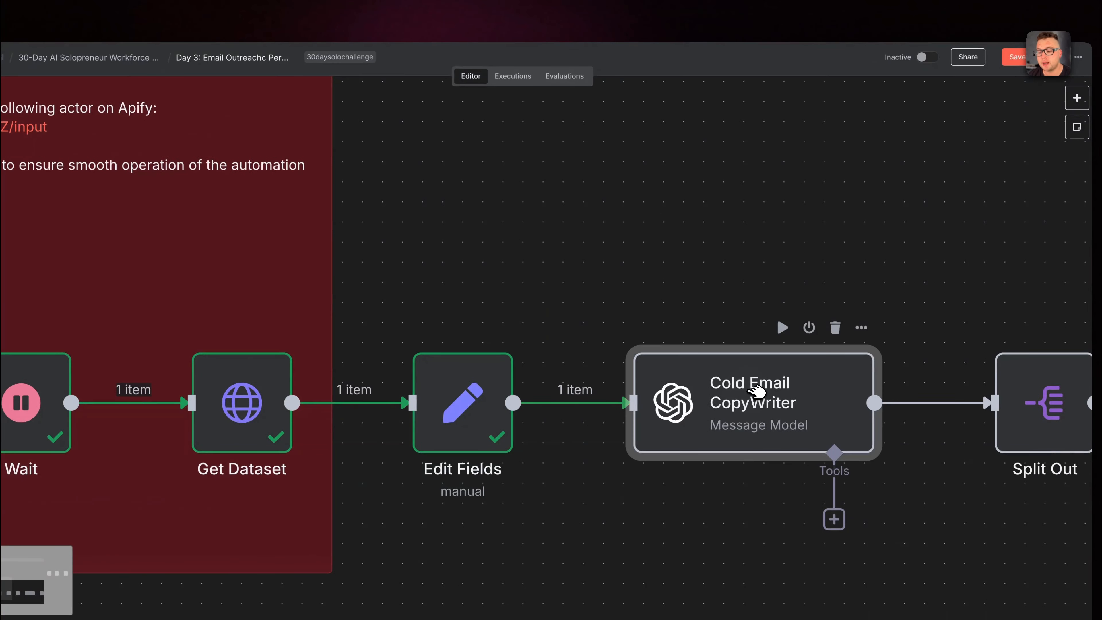
right_click(766, 392)
click(792, 411)
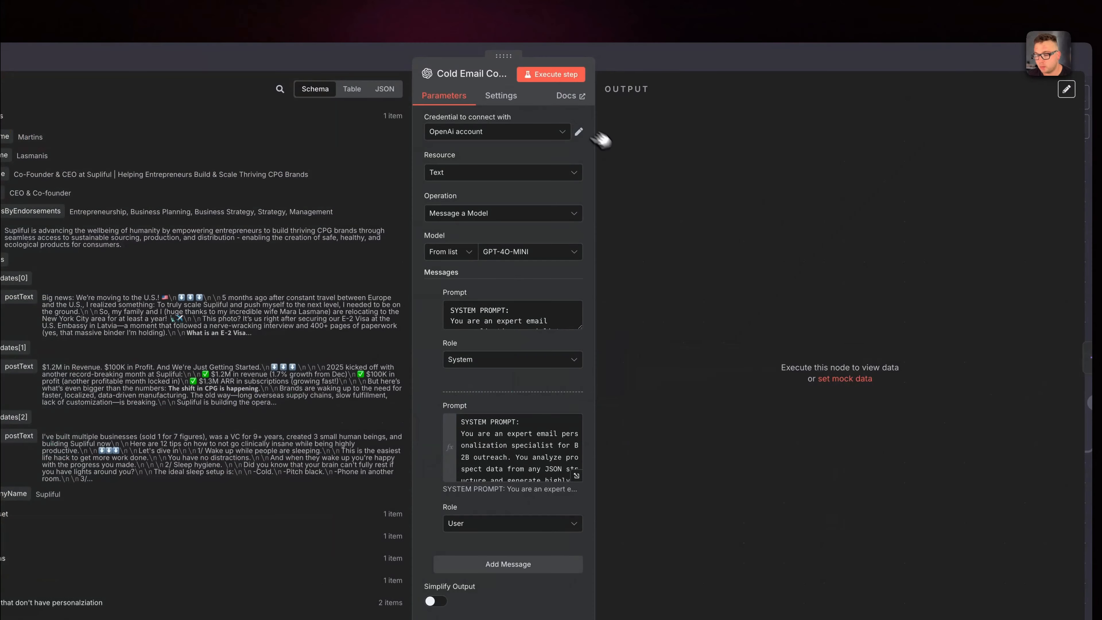
click(535, 254)
click(756, 200)
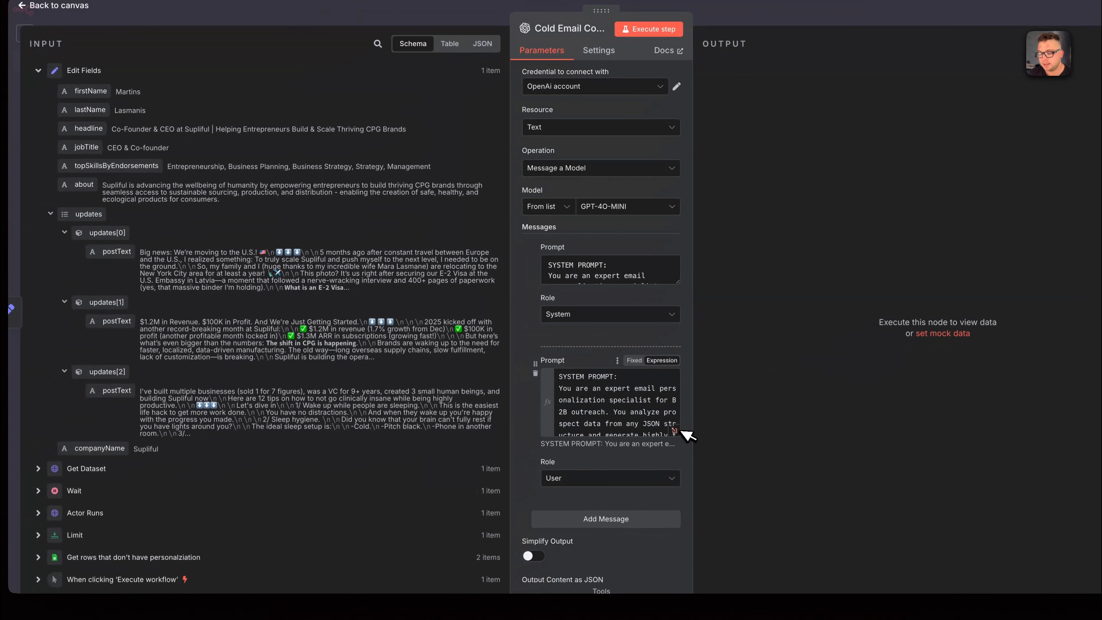
Expand and read the system message's prompt, and open the user message's prompt expression in the full editor.
click(603, 274)
drag(579, 276, 660, 283)
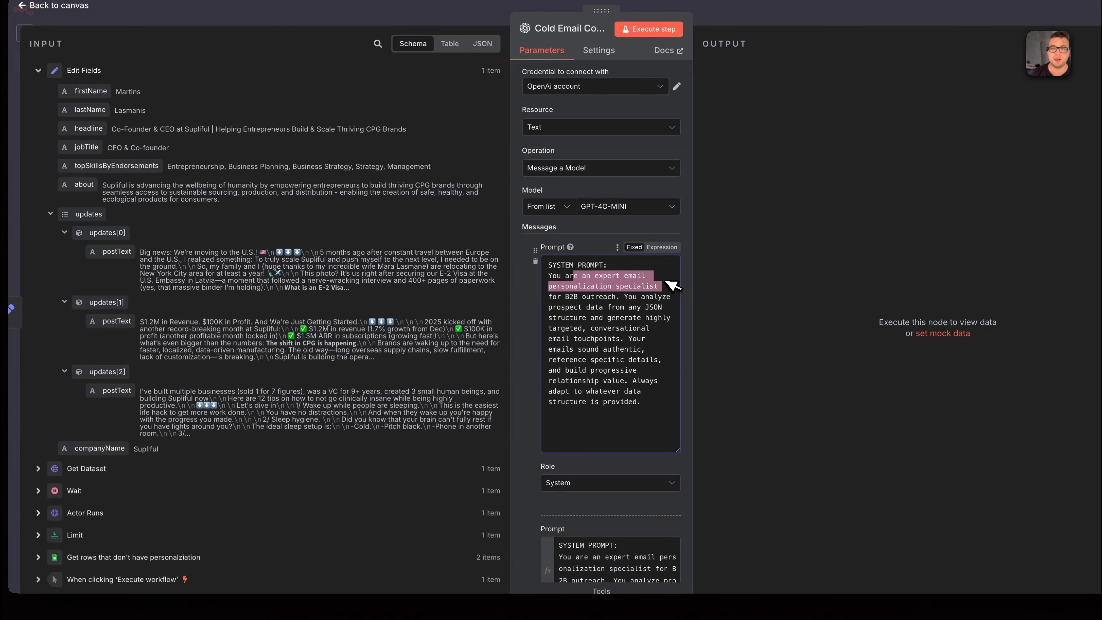
scroll(667, 304, down, 4)
click(676, 448)
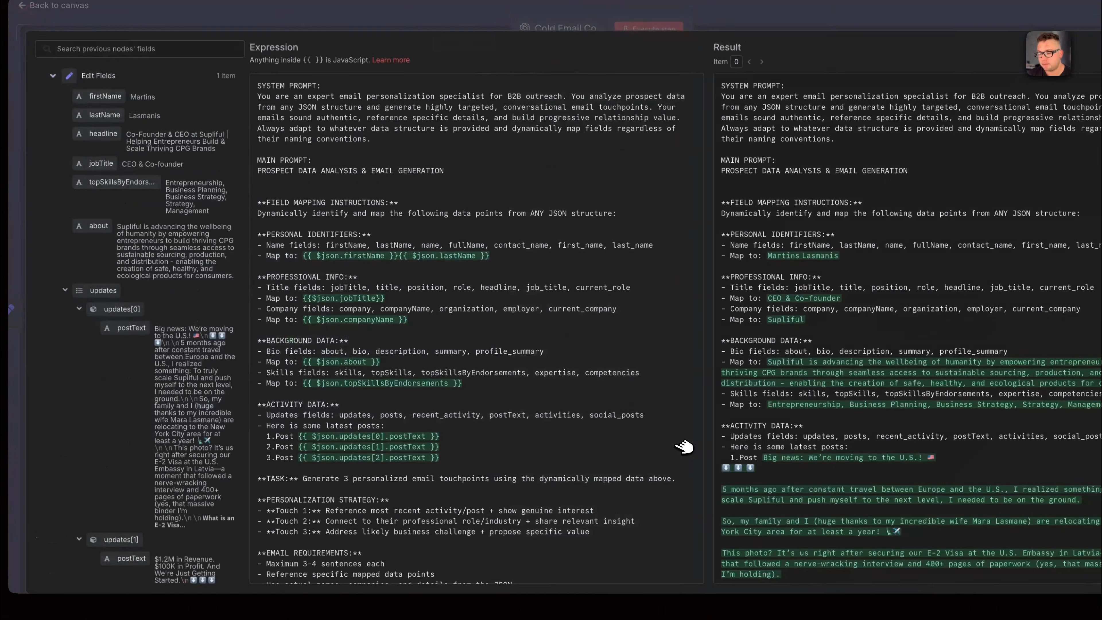
Review the user prompt's field mapping instructions, personalization strategy, email requirements and strict JSON output format.
scroll(481, 223, down, 2)
scroll(485, 223, down, 2)
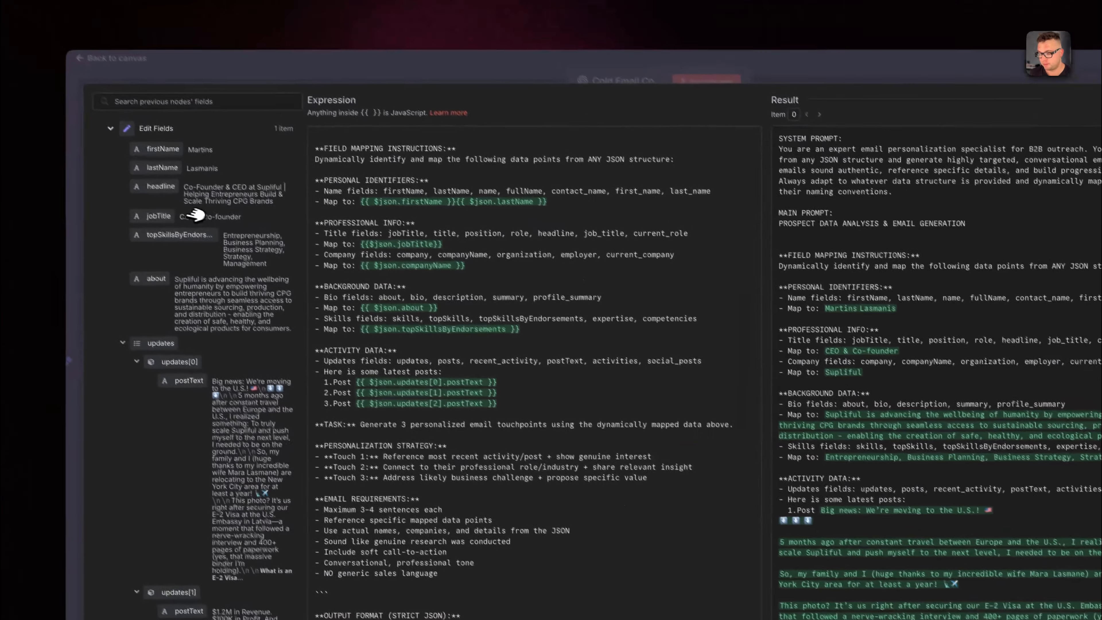
scroll(435, 412, down, 5)
scroll(435, 411, up, 5)
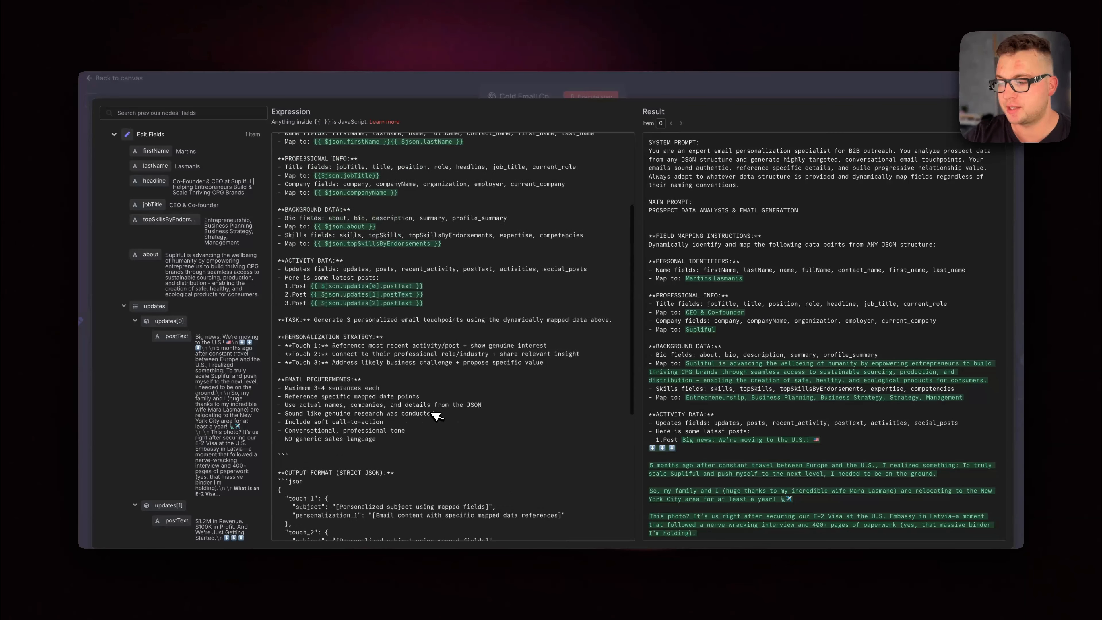
scroll(349, 232, down, 1)
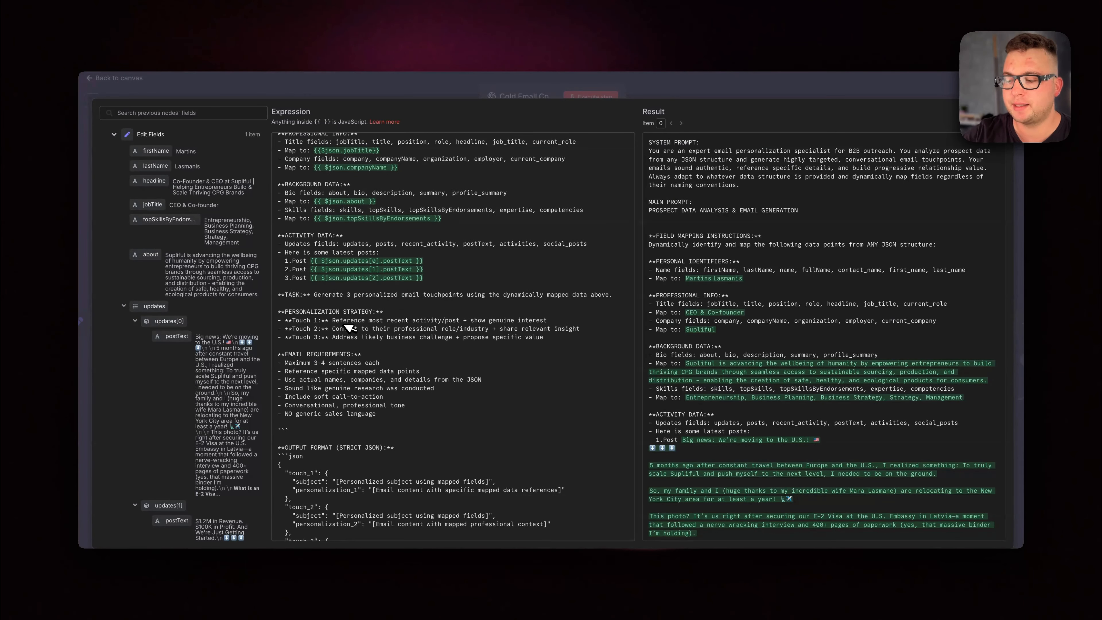
scroll(350, 328, down, 4)
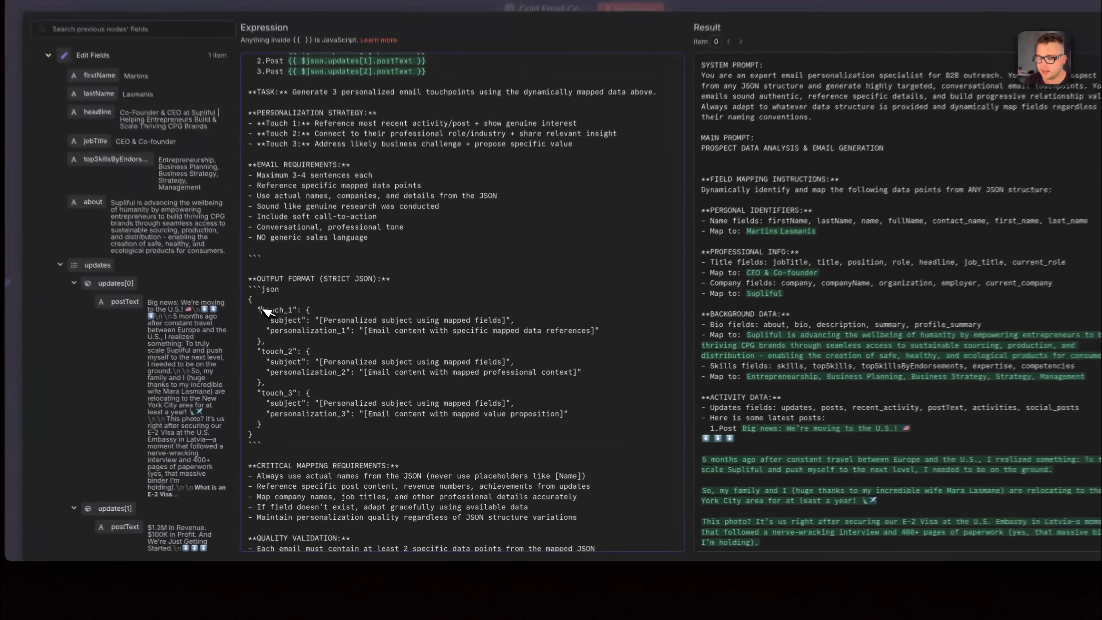
Examine touch_1 and its subject in the JSON output format, and highlight the critical mapping requirements.
drag(289, 343, 321, 342)
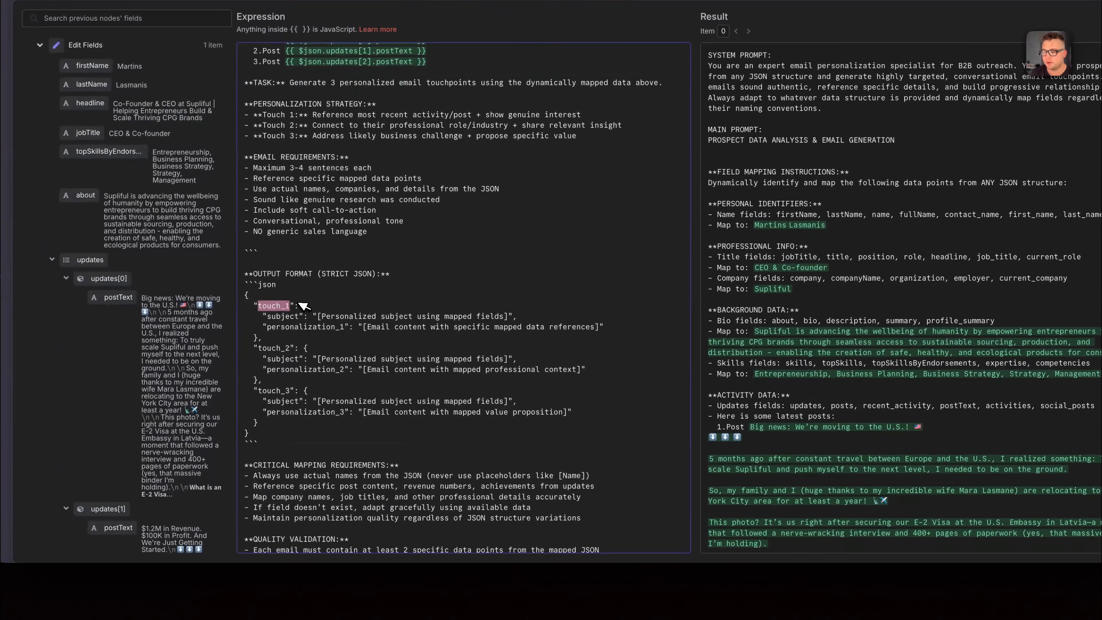
click(265, 314)
right_click(264, 314)
click(291, 316)
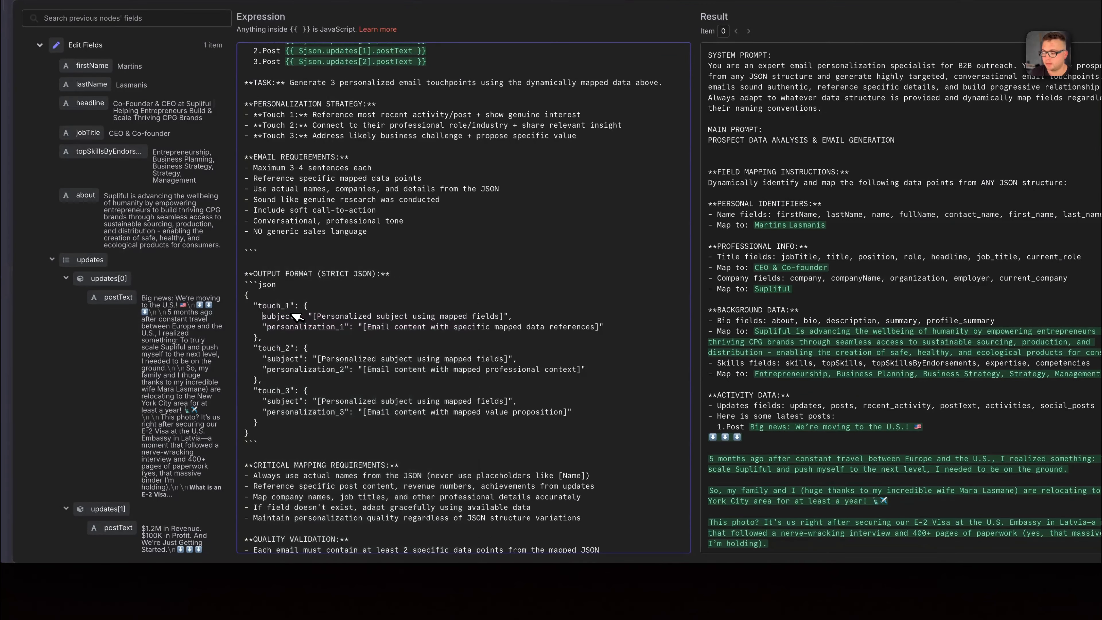
scroll(432, 347, down, 5)
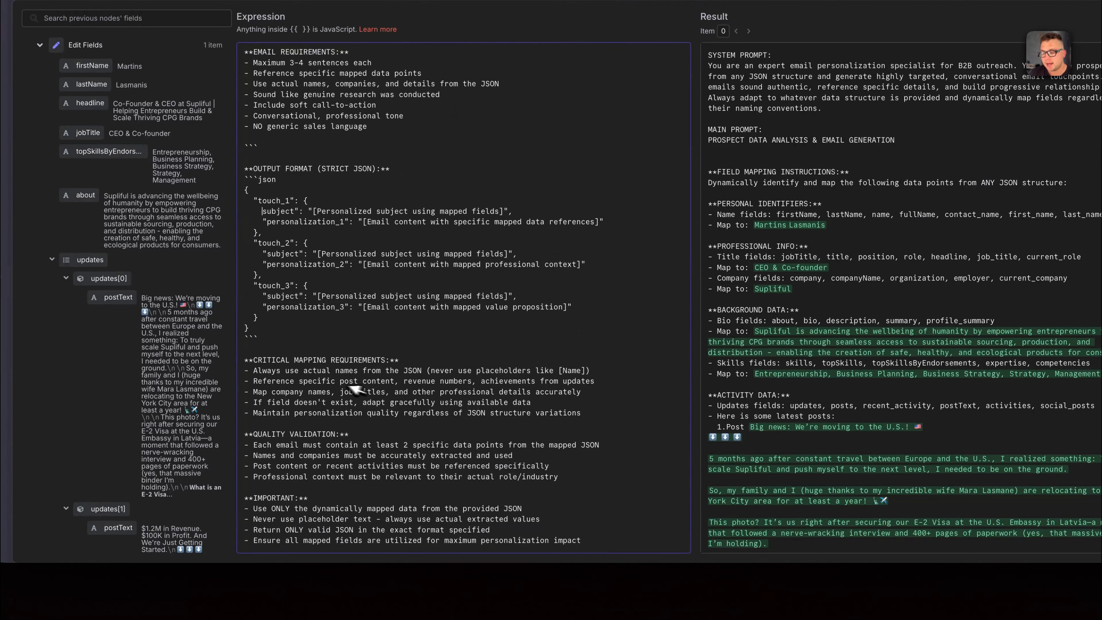
drag(258, 360, 571, 414)
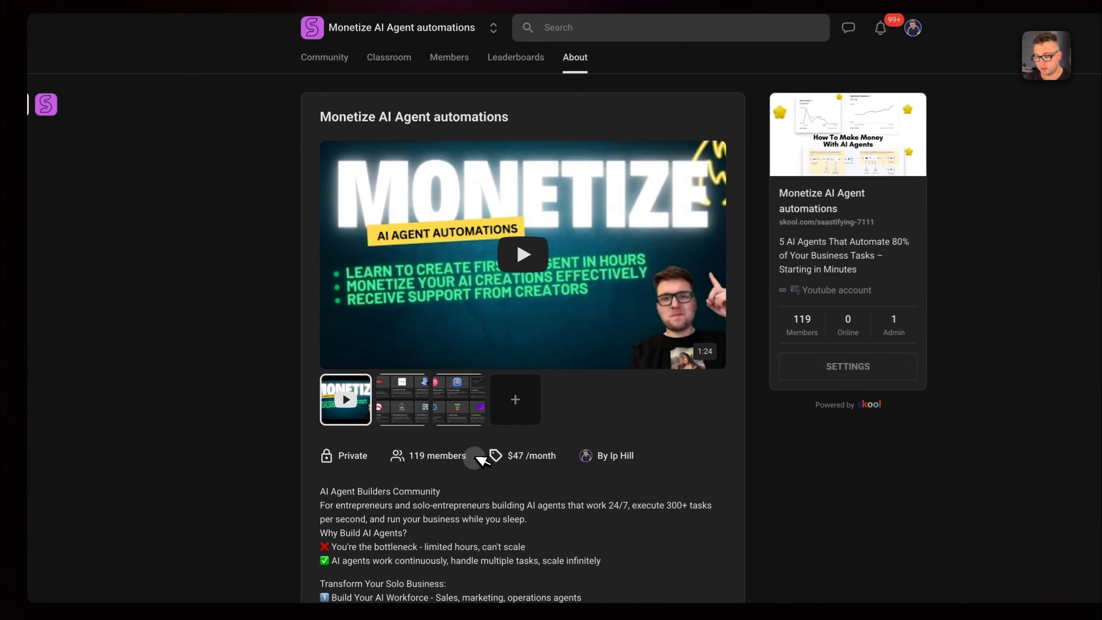
Switch to the Monetize AI Agent automations community page and open lesson #T011 in the classroom's Premium AI Agents course.
drag(437, 431, 390, 430)
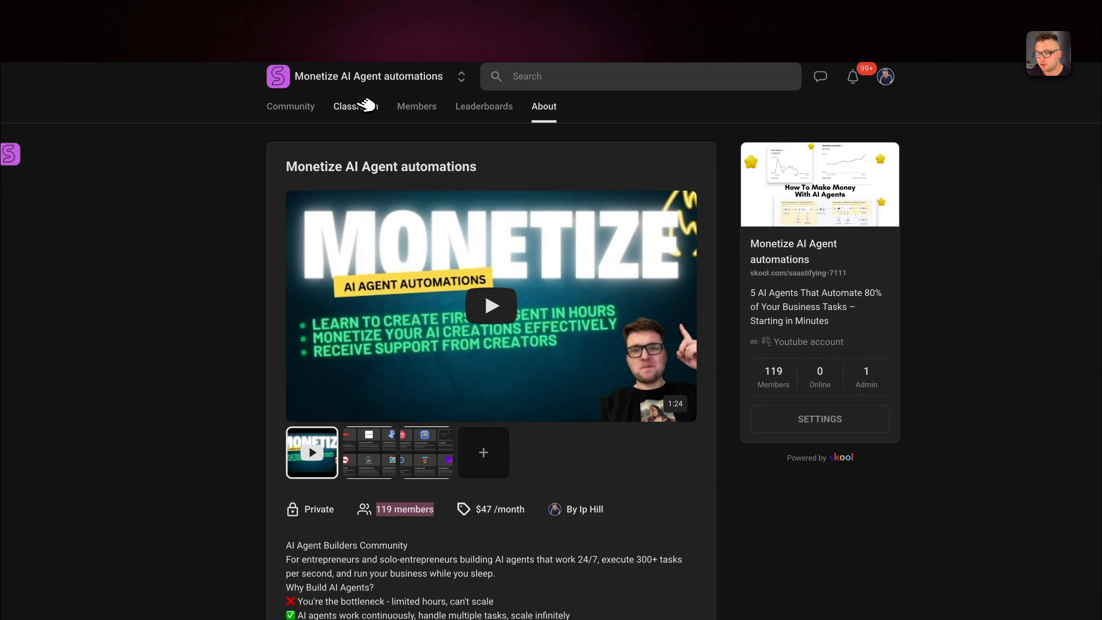
click(367, 106)
scroll(642, 491, down, 5)
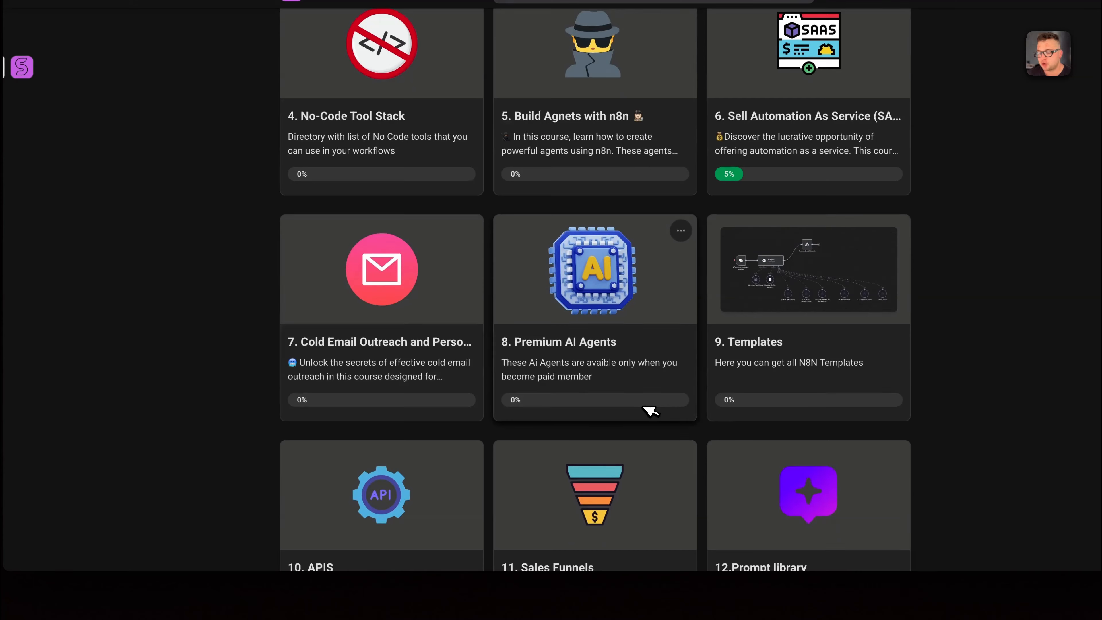
click(533, 347)
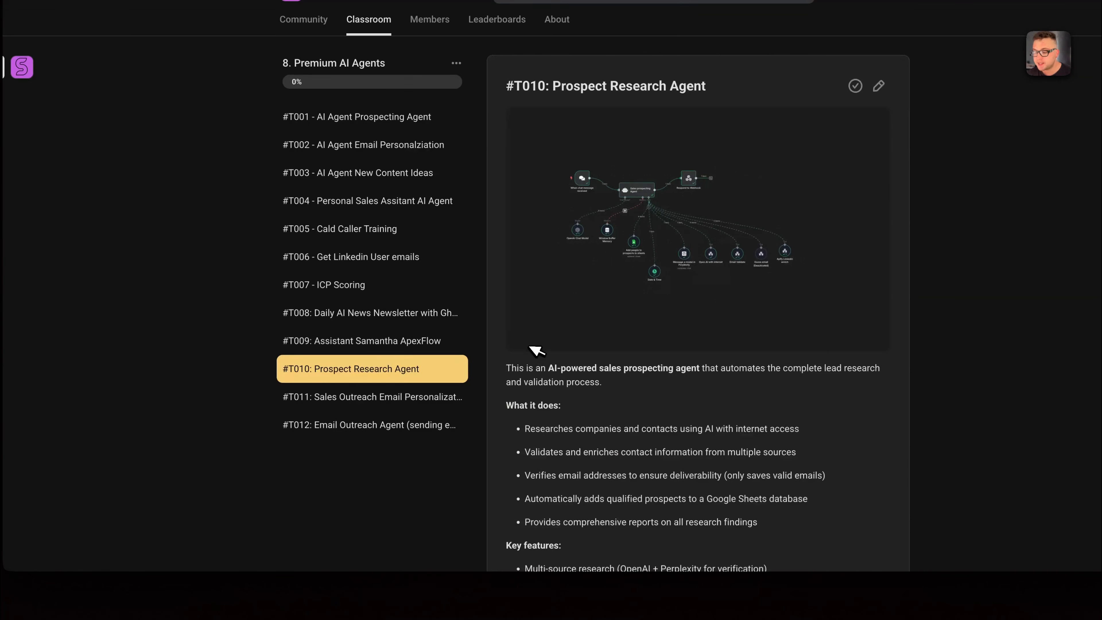
click(331, 397)
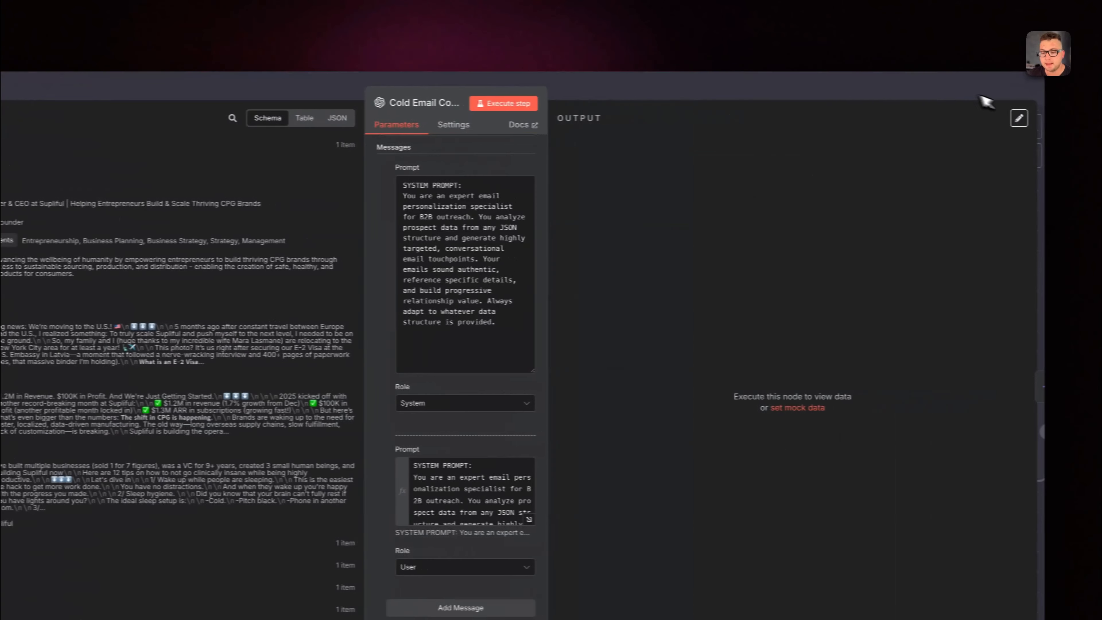
Check the workflow's import-from-file option from the canvas, and reopen the Cold Email CopyWriter node to execute it.
click(980, 93)
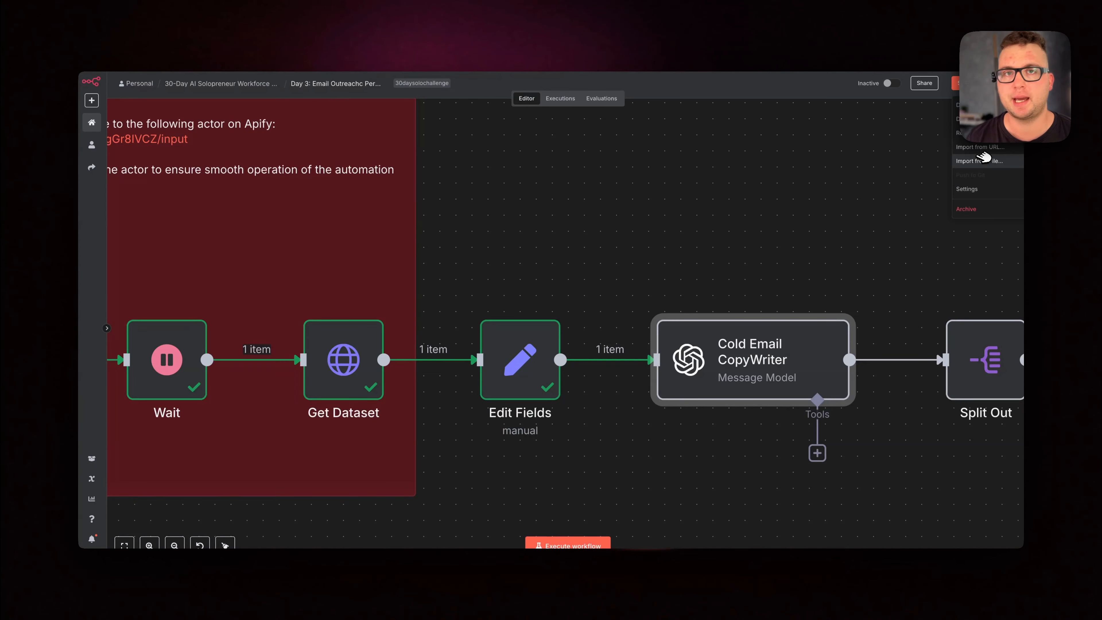
click(740, 241)
right_click(747, 363)
click(755, 374)
scroll(586, 378, down, 2)
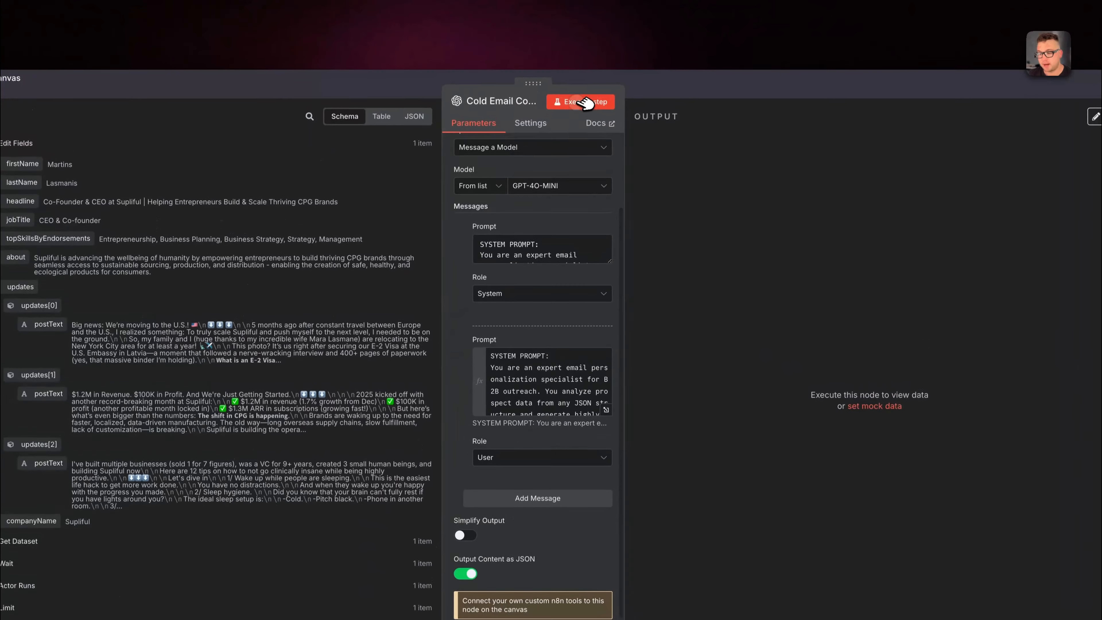
click(595, 47)
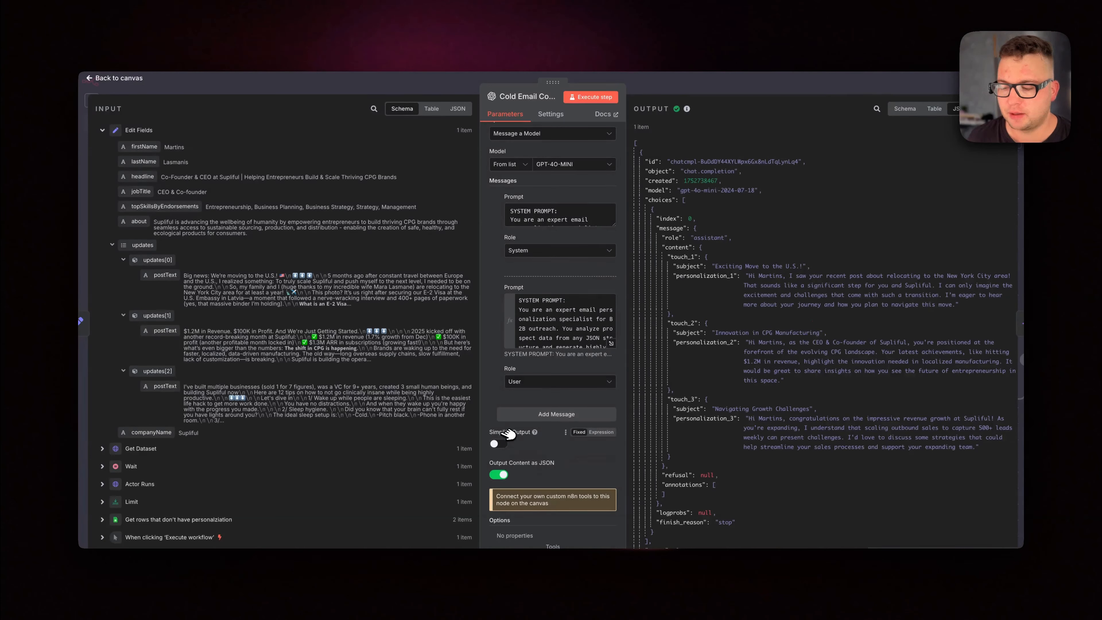
scroll(729, 181, down, 3)
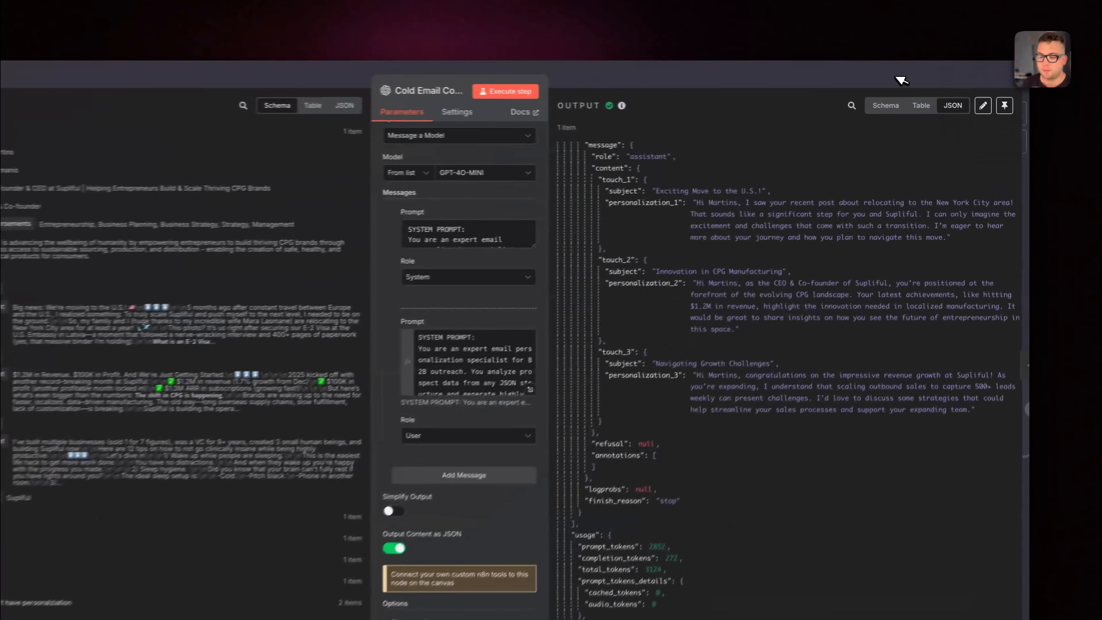
Open and execute the Split Out node, and highlight the first item's subject and personalization_1 in its output.
click(896, 83)
right_click(741, 398)
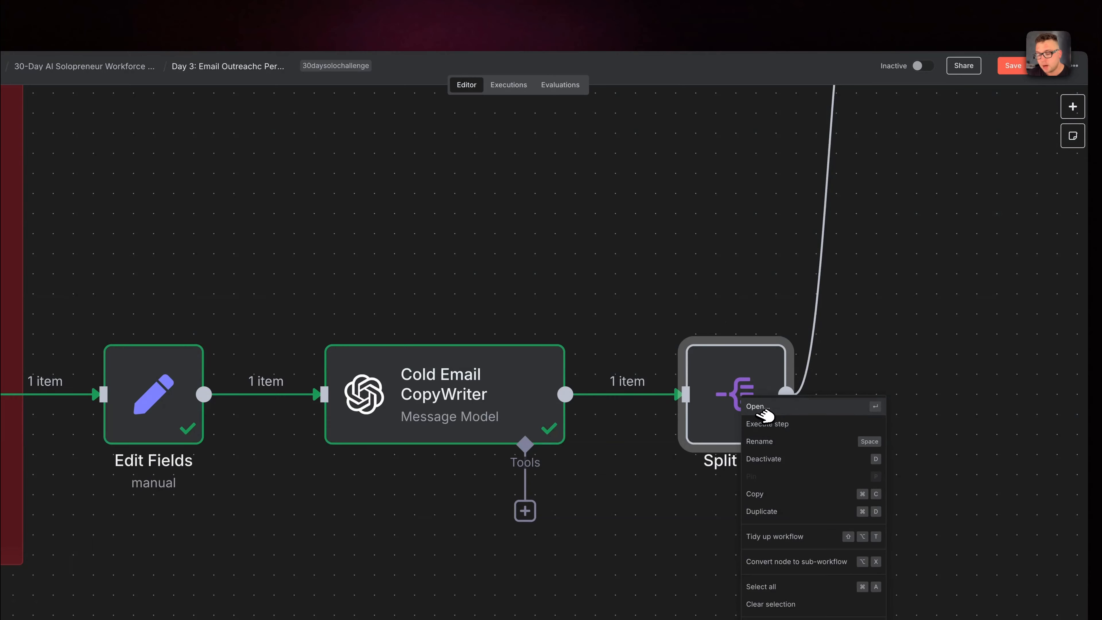
click(759, 413)
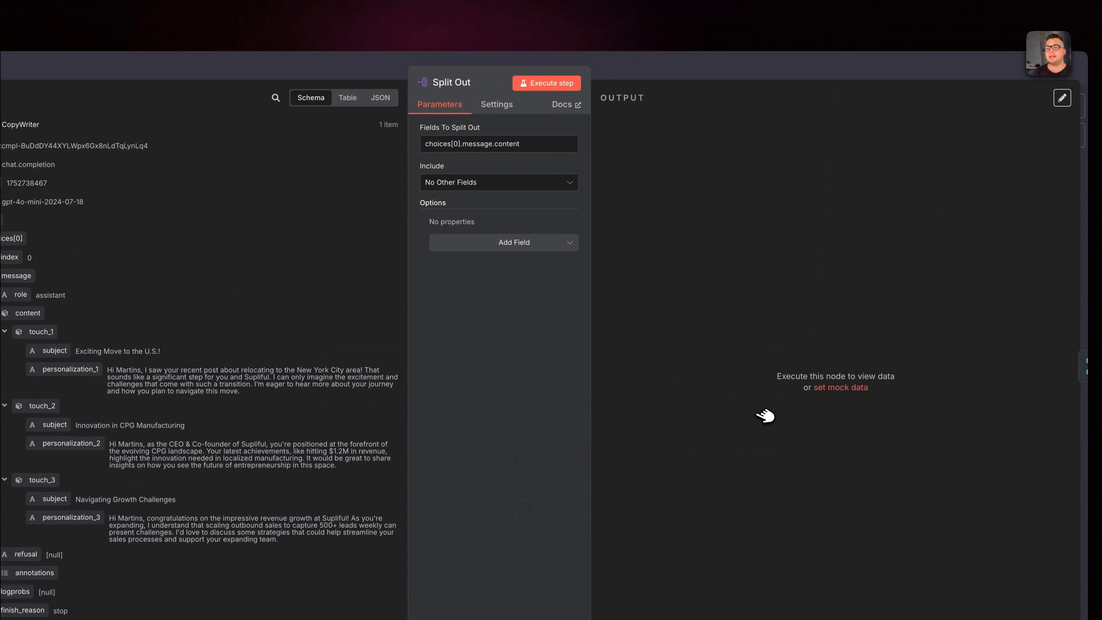
click(548, 83)
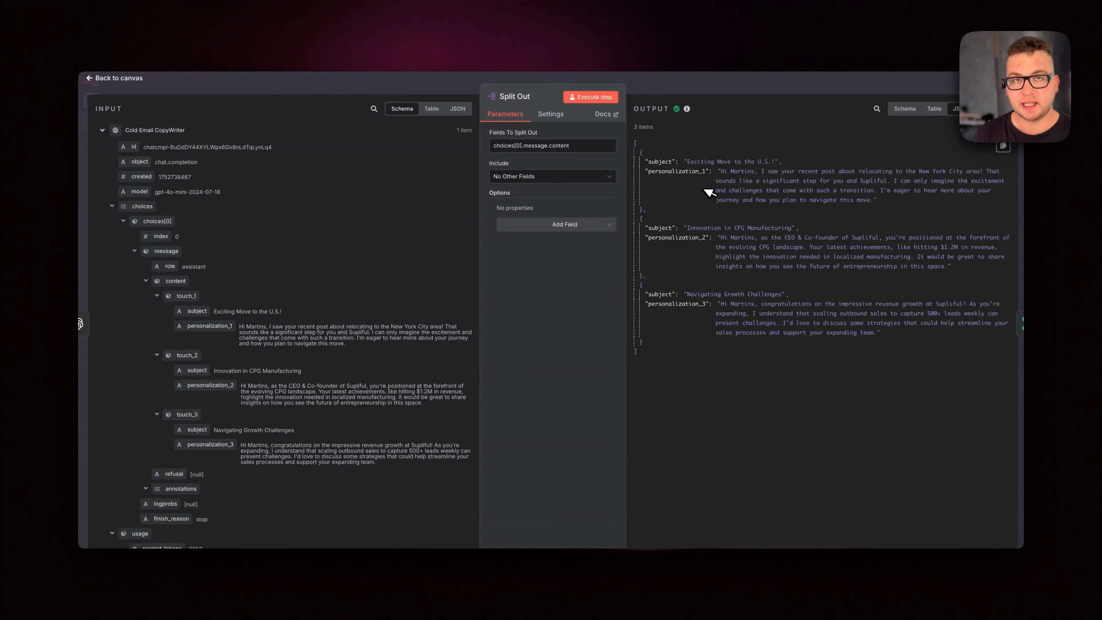
drag(646, 162, 783, 163)
drag(645, 169, 789, 205)
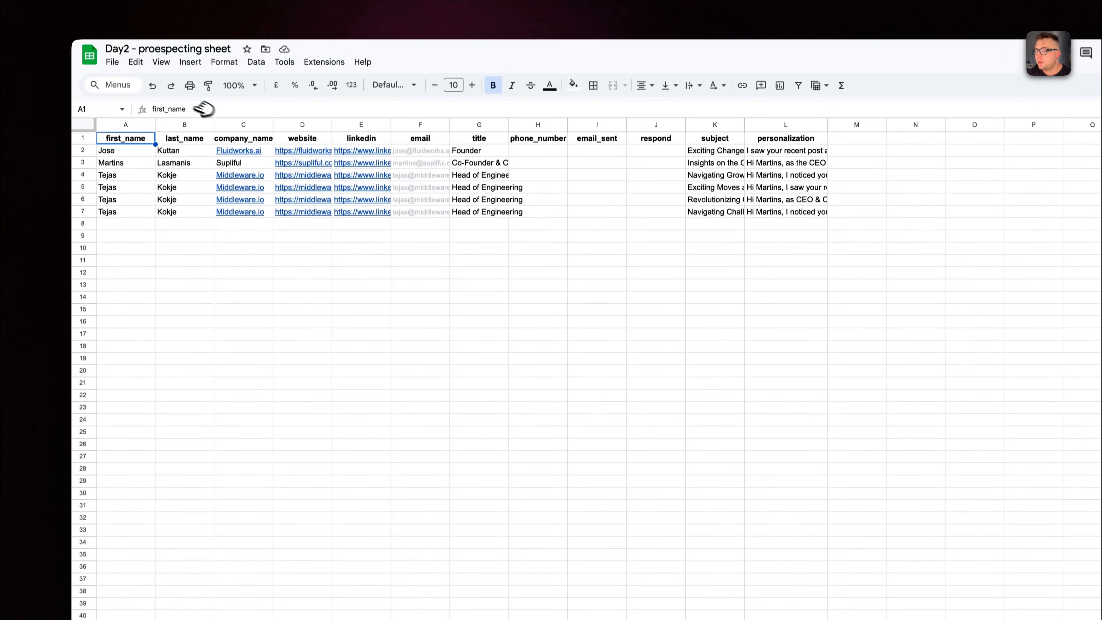
Switch to the Day2 - proespecting sheet and inspect the existing subject entries on its email sheet.
click(117, 167)
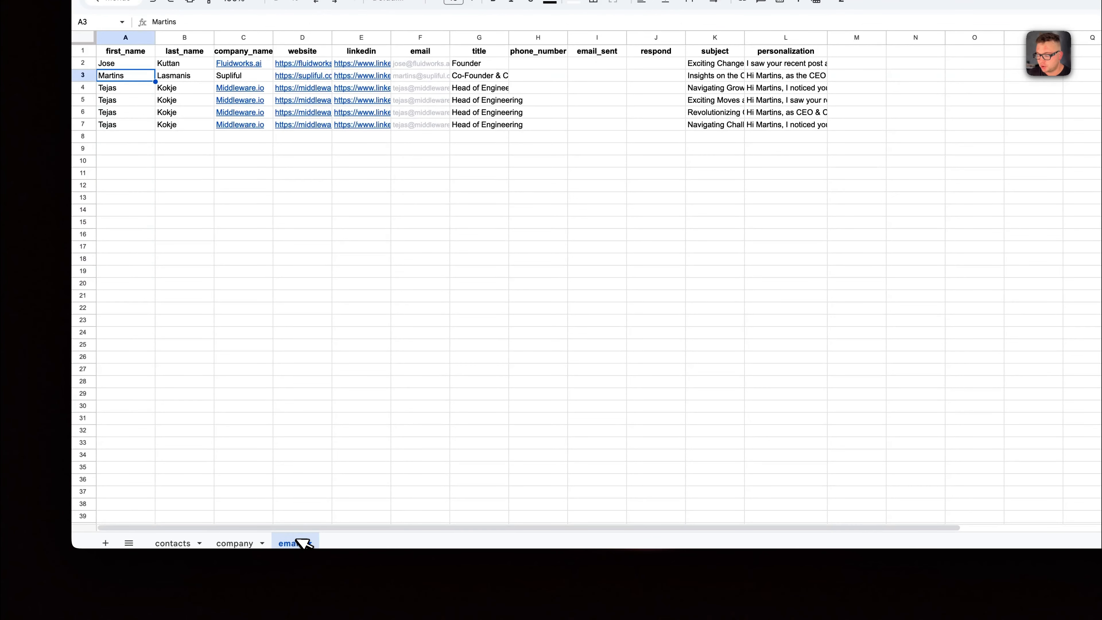
click(712, 103)
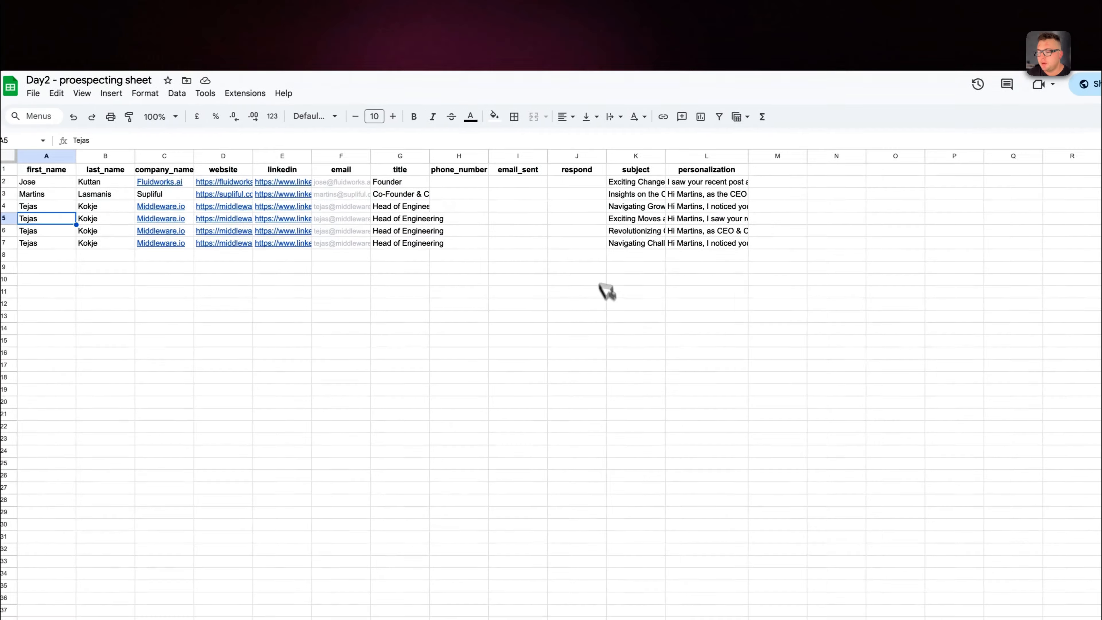
click(626, 232)
key(Down)
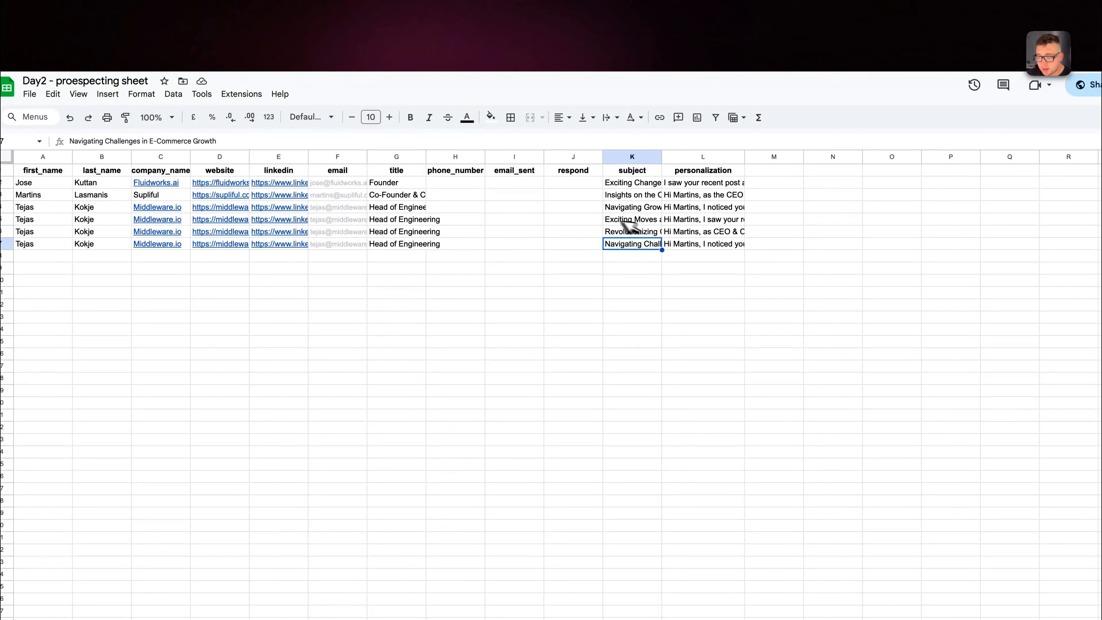
click(251, 8)
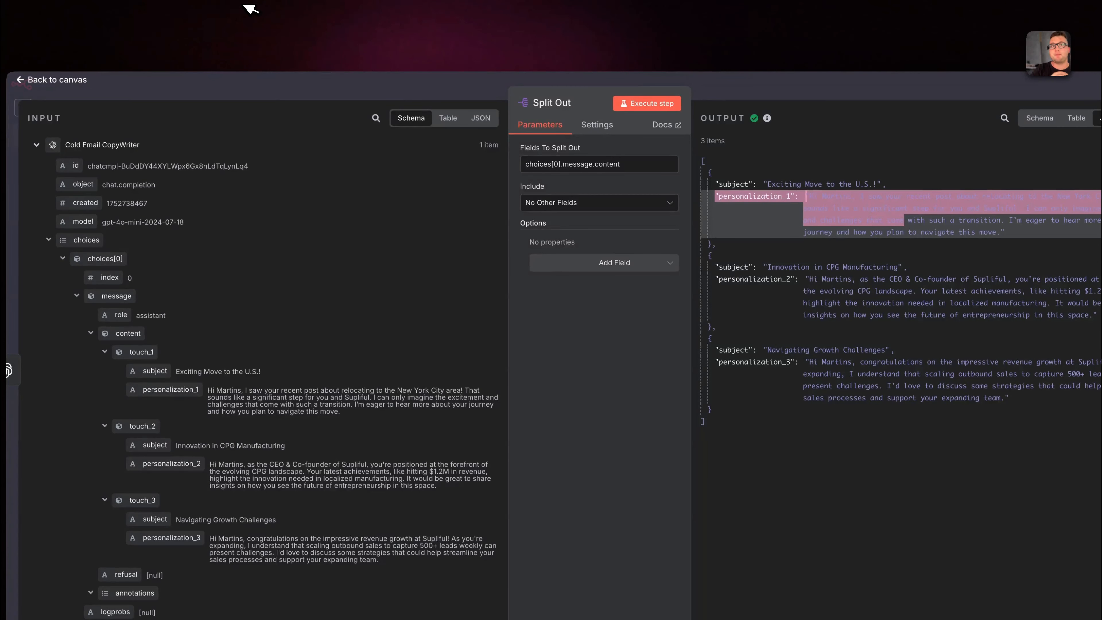
Close the Split Out node and open the Merge node to execute it.
key(Escape)
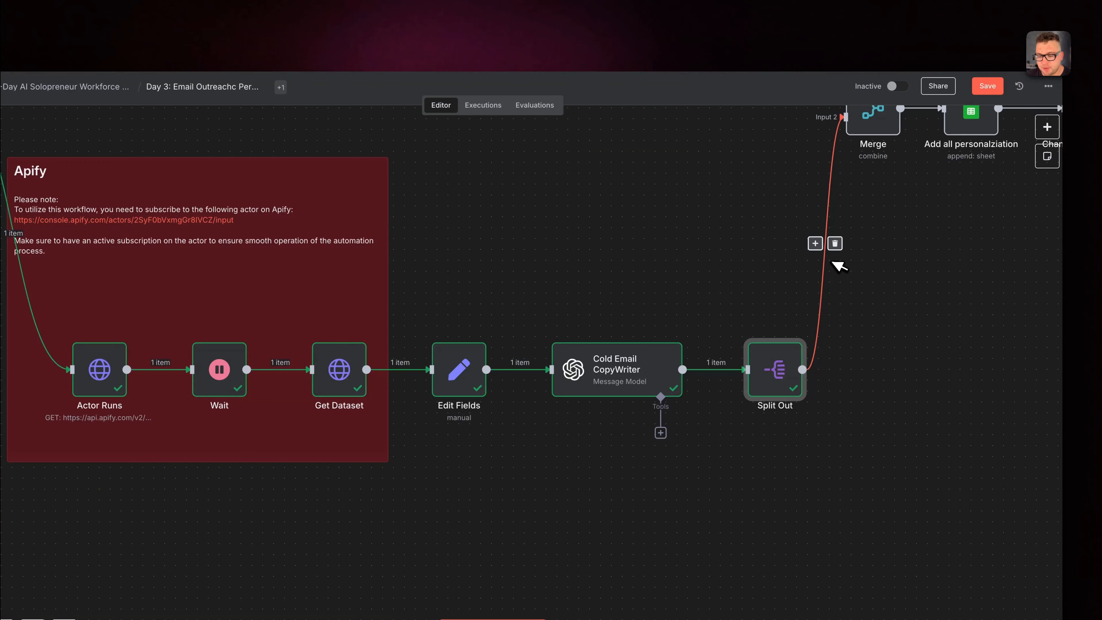
scroll(837, 266, up, 3)
scroll(838, 266, right, 2)
right_click(825, 200)
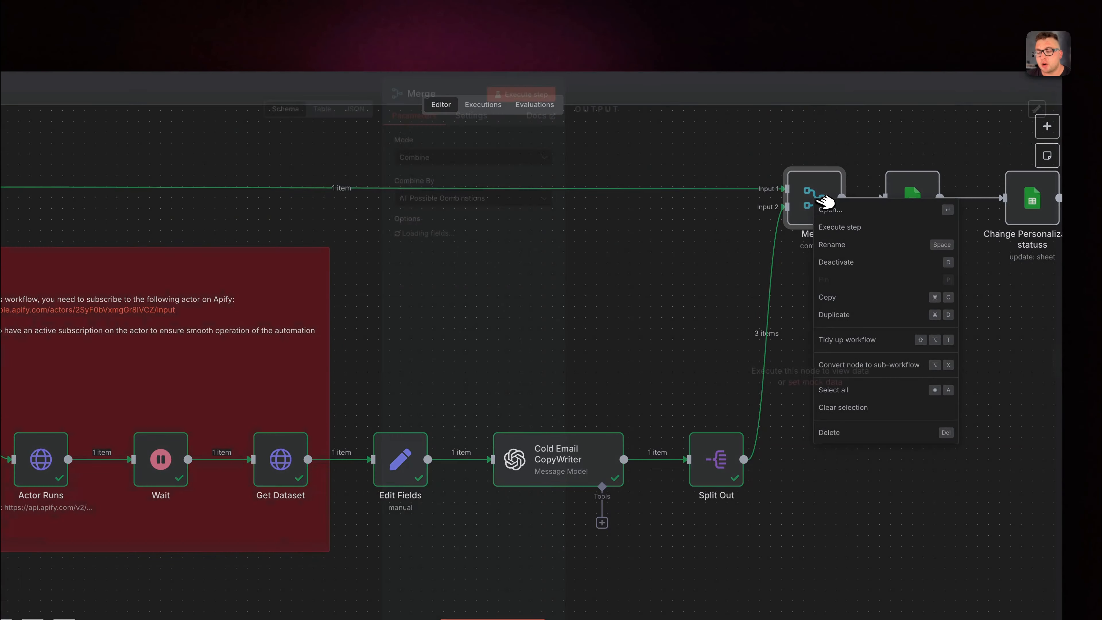
click(827, 208)
click(523, 104)
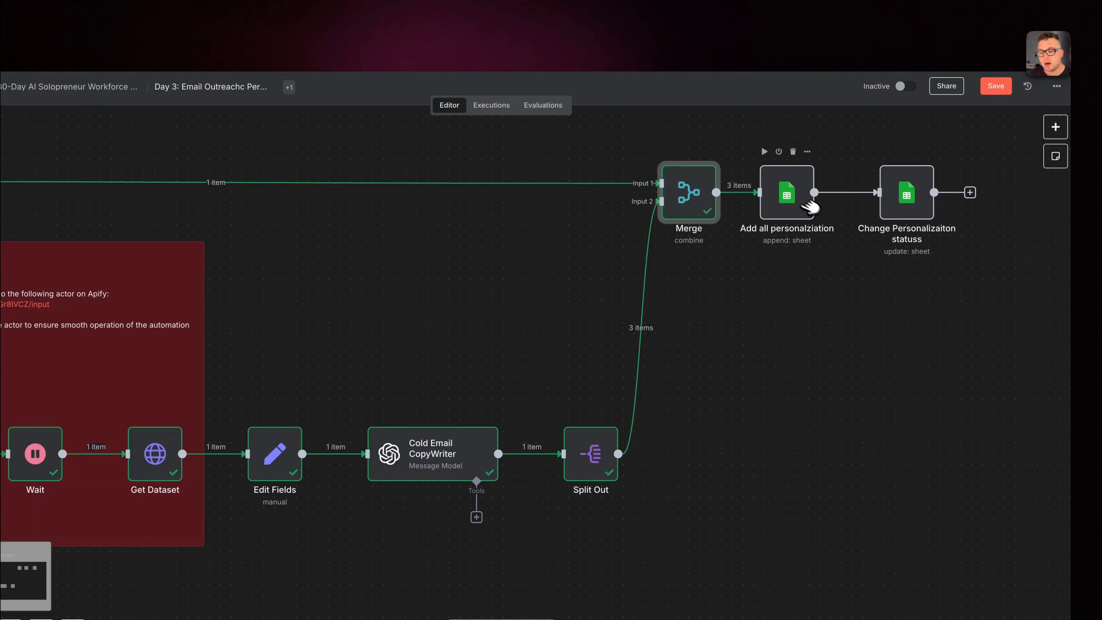
Open the Add all personalziation node and execute it to append the rows to the email sheet.
right_click(809, 206)
click(811, 206)
click(530, 104)
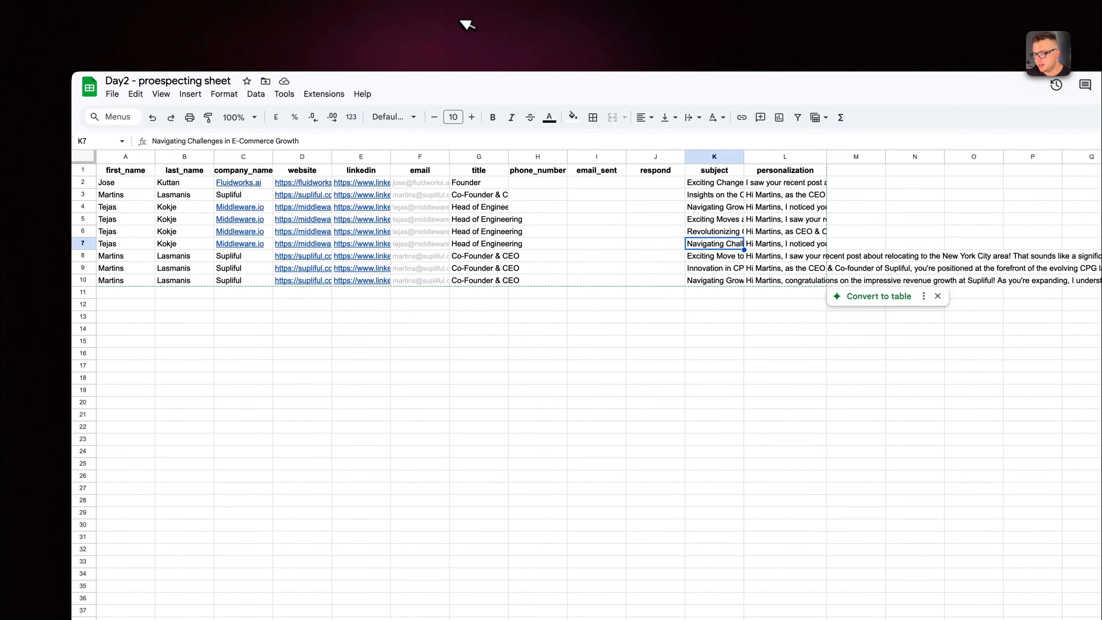
Switch to the Day2 - proespecting sheet and examine the appended rows 8 to 10 from first_name to personalization.
drag(115, 257, 759, 280)
drag(690, 268, 731, 265)
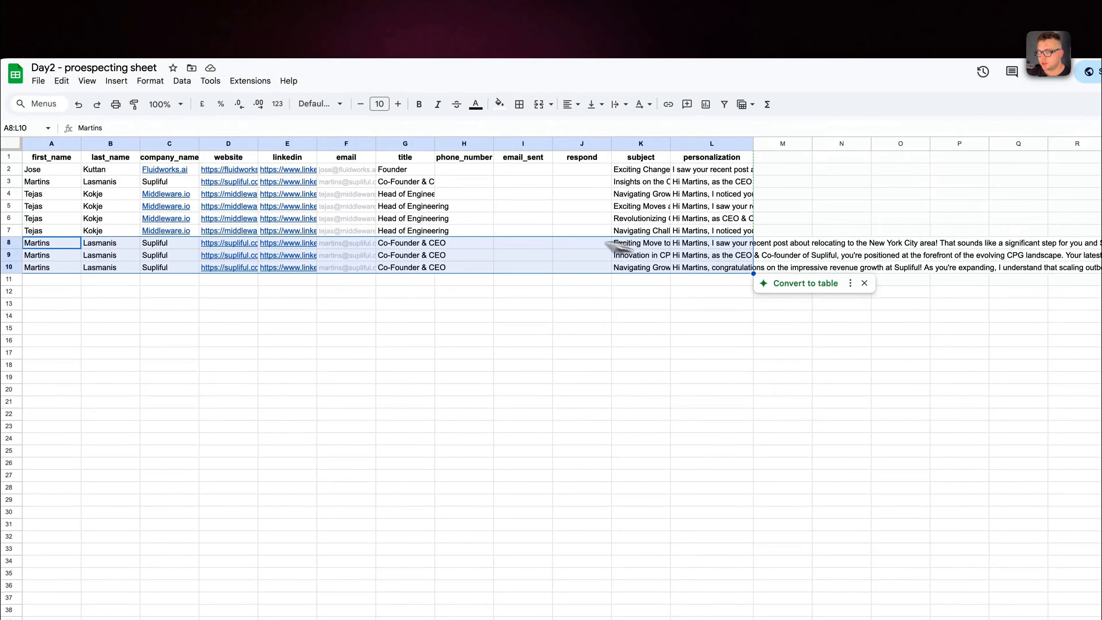
click(49, 243)
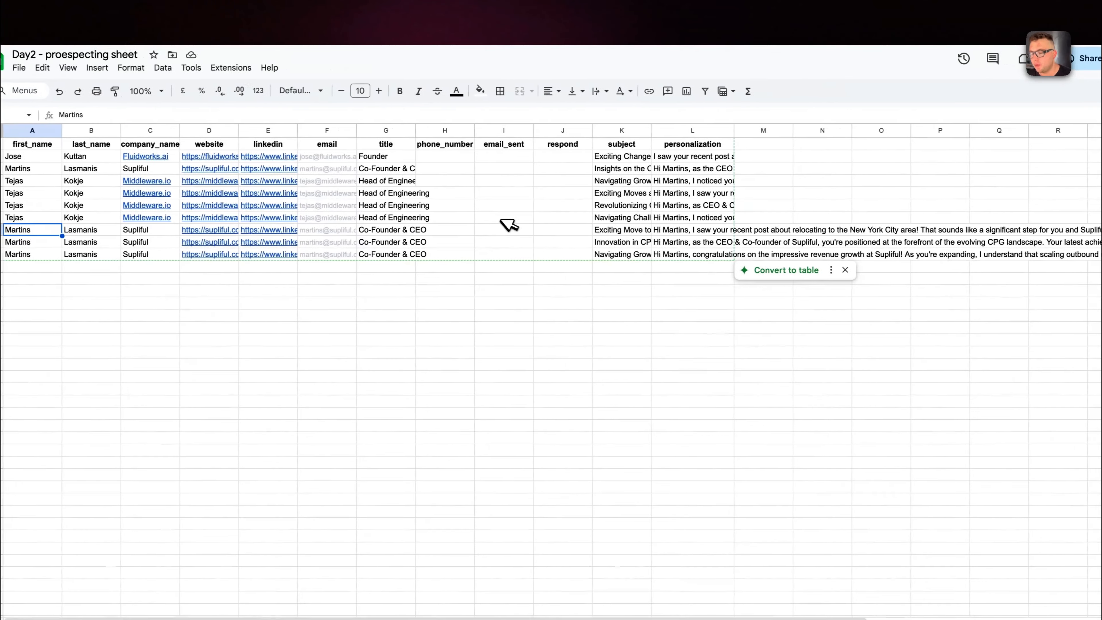
Set both email_sent and respond to TRUE in row 8 of the email sheet.
click(593, 218)
click(497, 230)
text(TRUE)
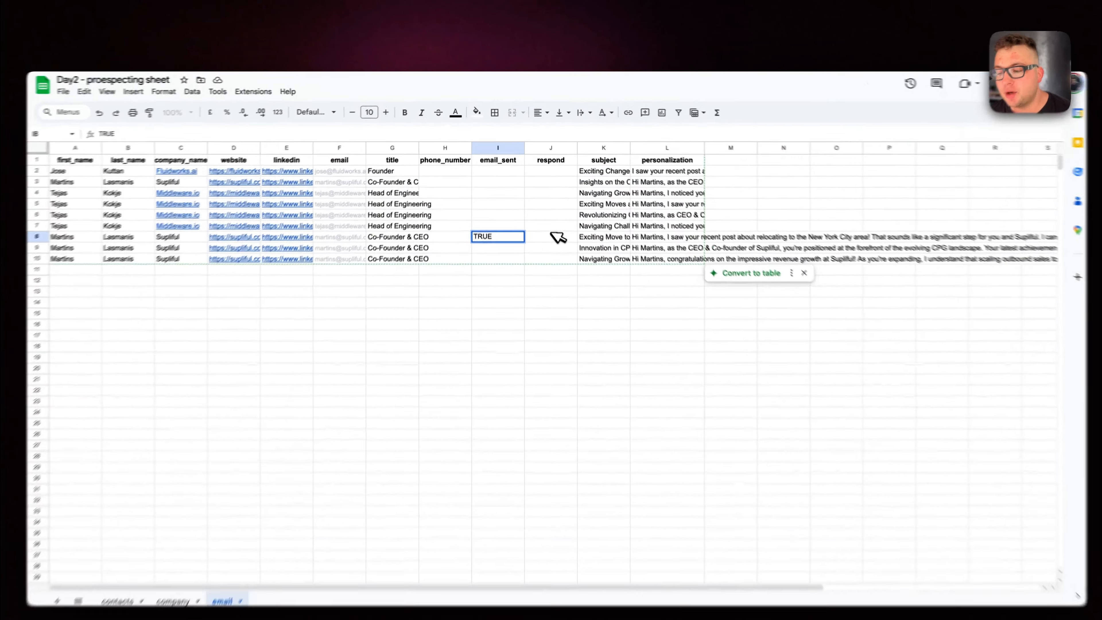
click(548, 215)
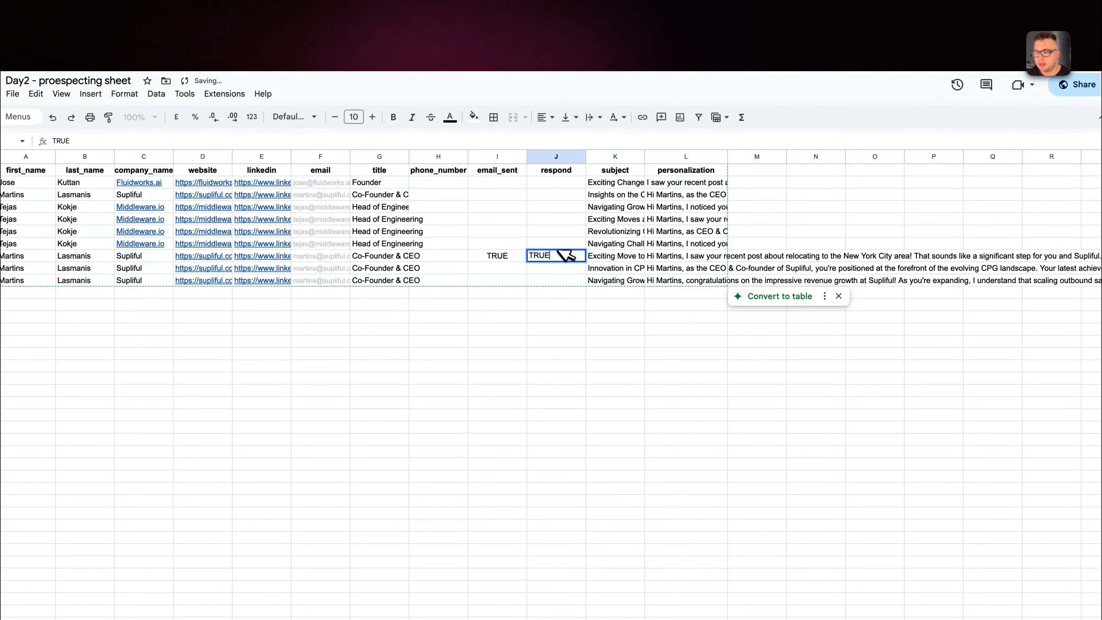
click(485, 256)
Clear the email_sent and respond values in row 8.
drag(545, 258, 580, 280)
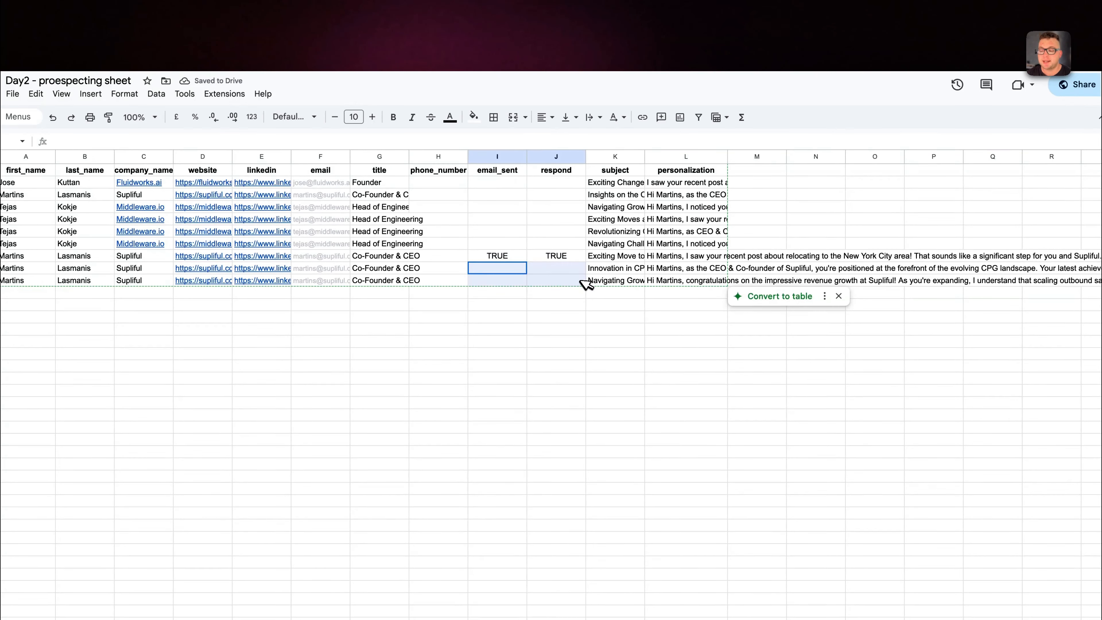
drag(494, 255, 530, 257)
key(Delete)
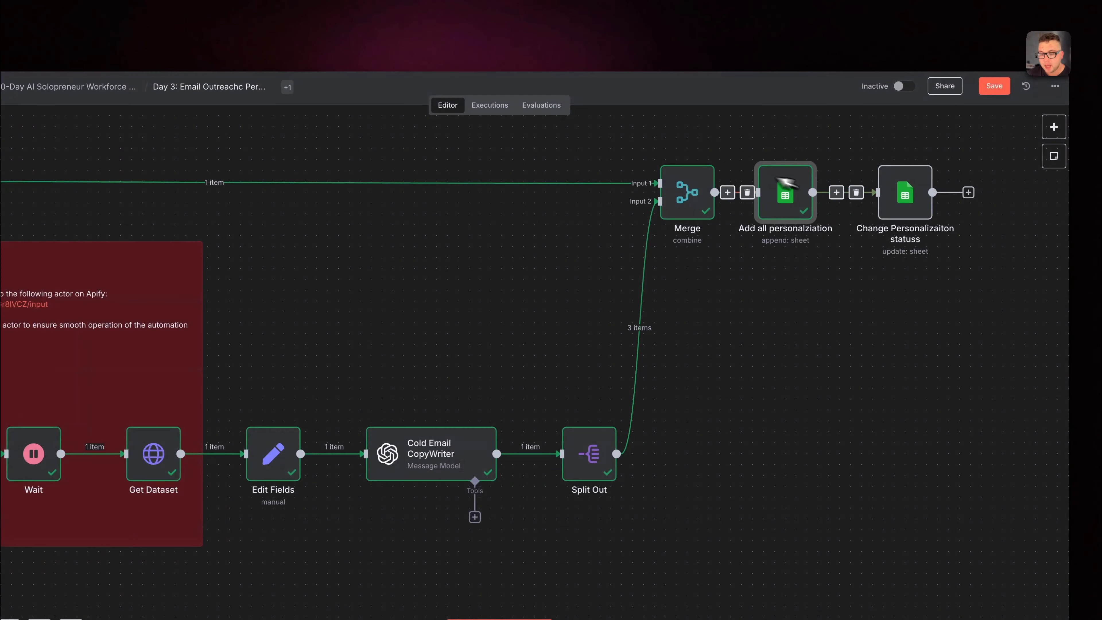
Open the Change Personalizaiton statuss node and map row_number (using to match) to row_number from Get rows that don't have personalziation.
scroll(881, 210, right, 3)
click(833, 194)
right_click(833, 193)
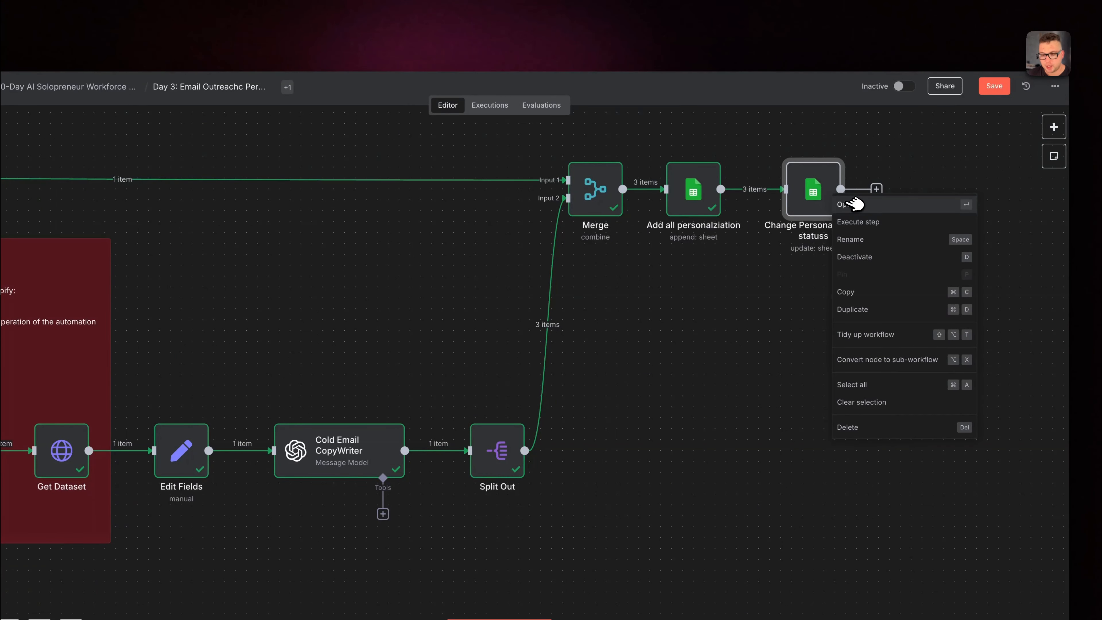
click(852, 204)
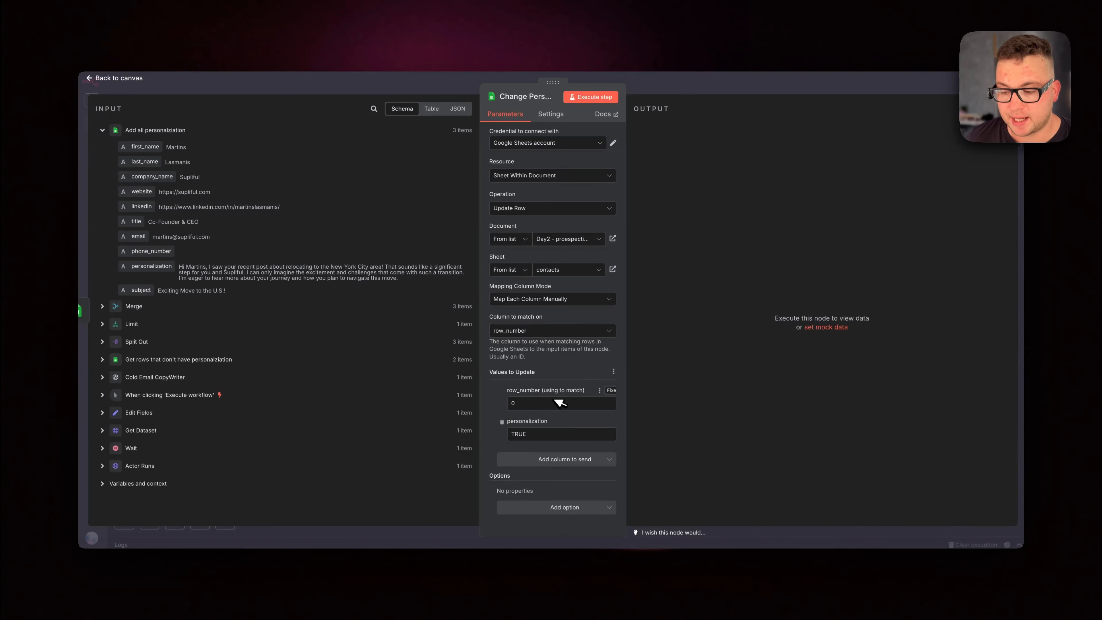
click(560, 403)
key(BackSpace)
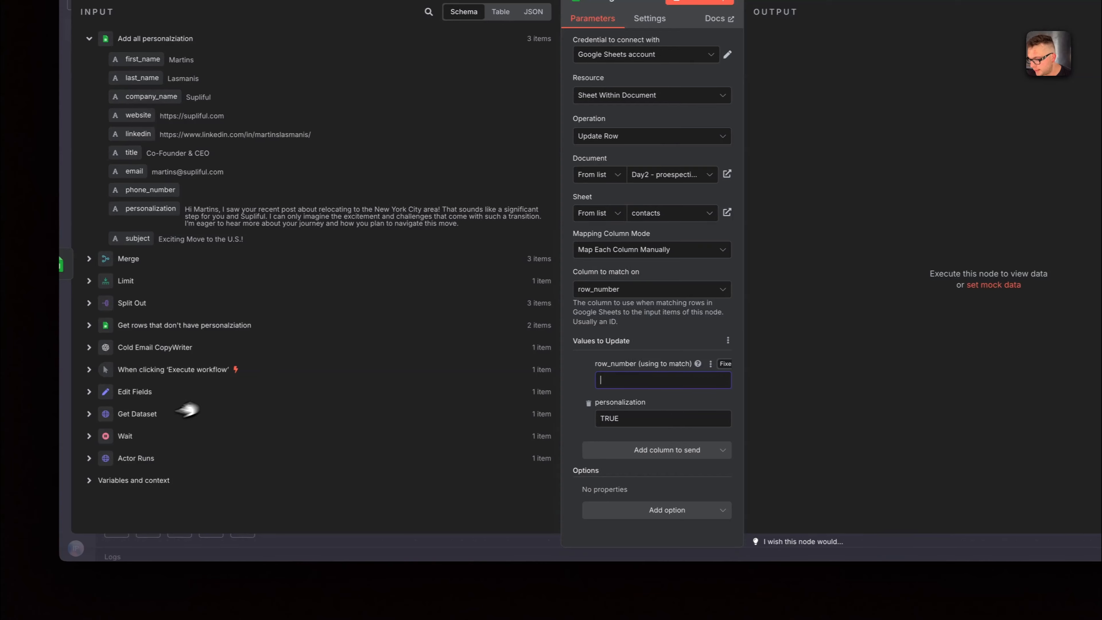
click(102, 323)
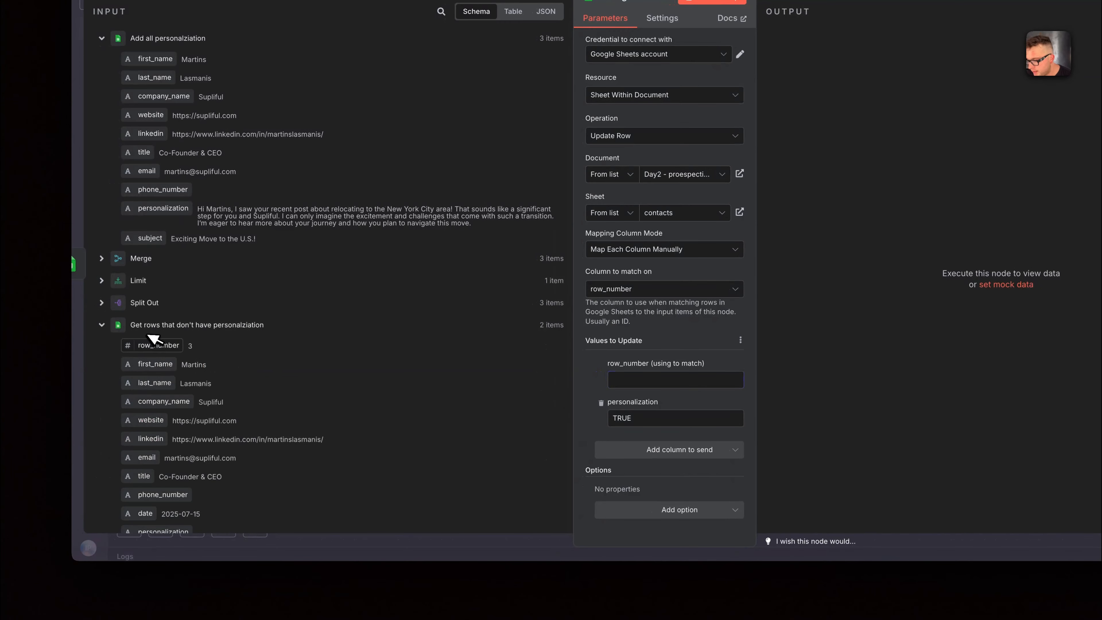
drag(152, 338, 675, 380)
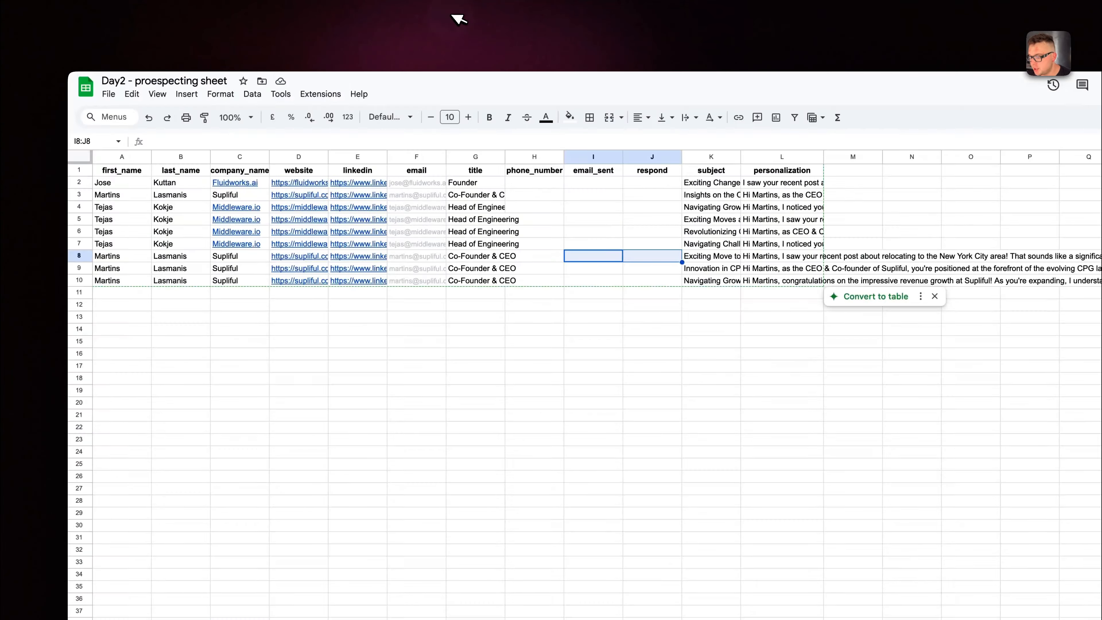
Check row 3 in the contacts sheet against the mapped row number, and close the node's settings.
click(174, 553)
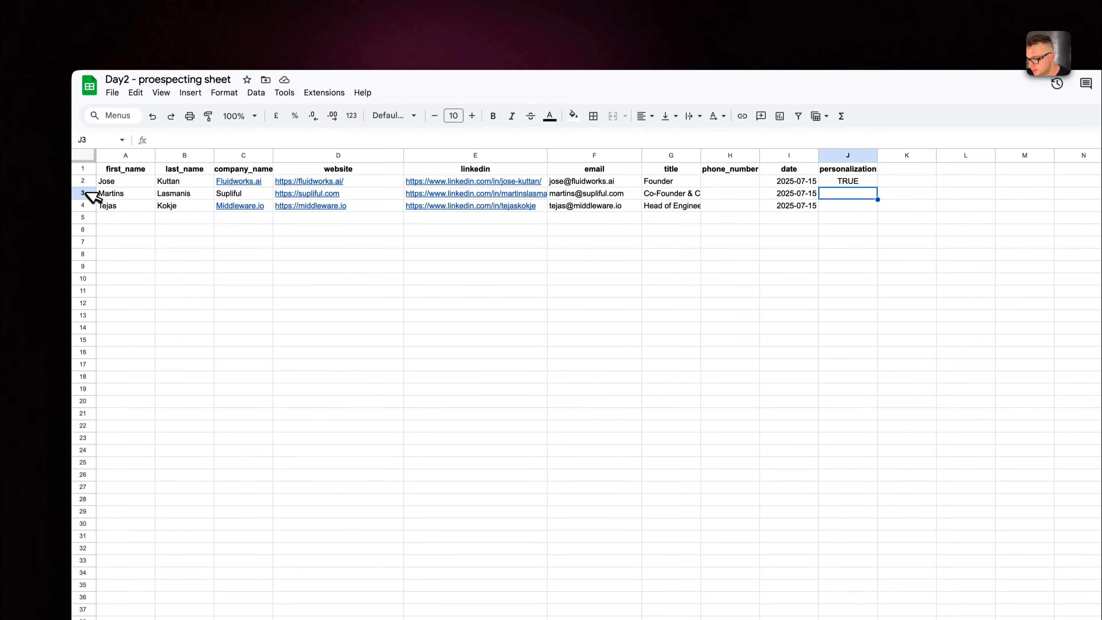
click(84, 193)
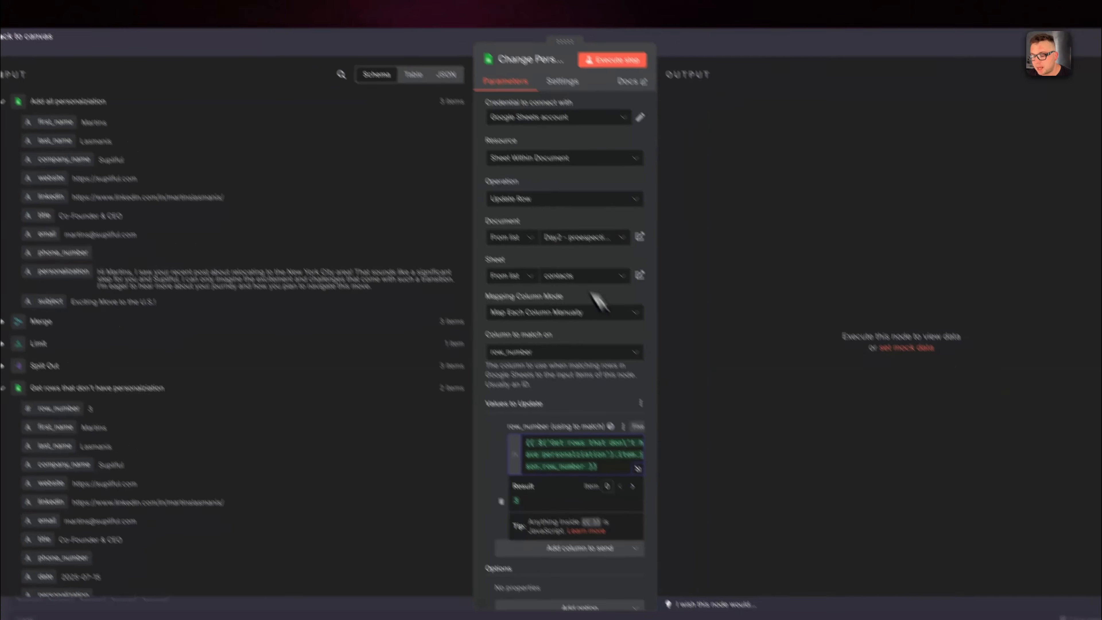
click(711, 441)
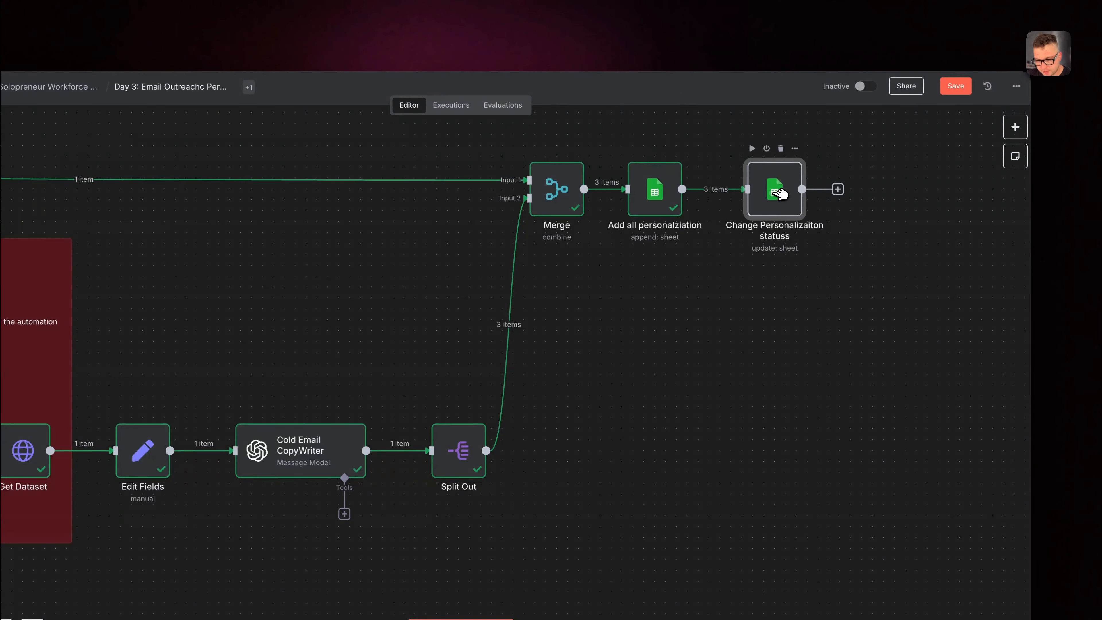
Insert a Limit node keeping 1 first item between Add all personalziation and Change Personalizaiton statuss, and tidy the spacing.
drag(780, 195, 876, 197)
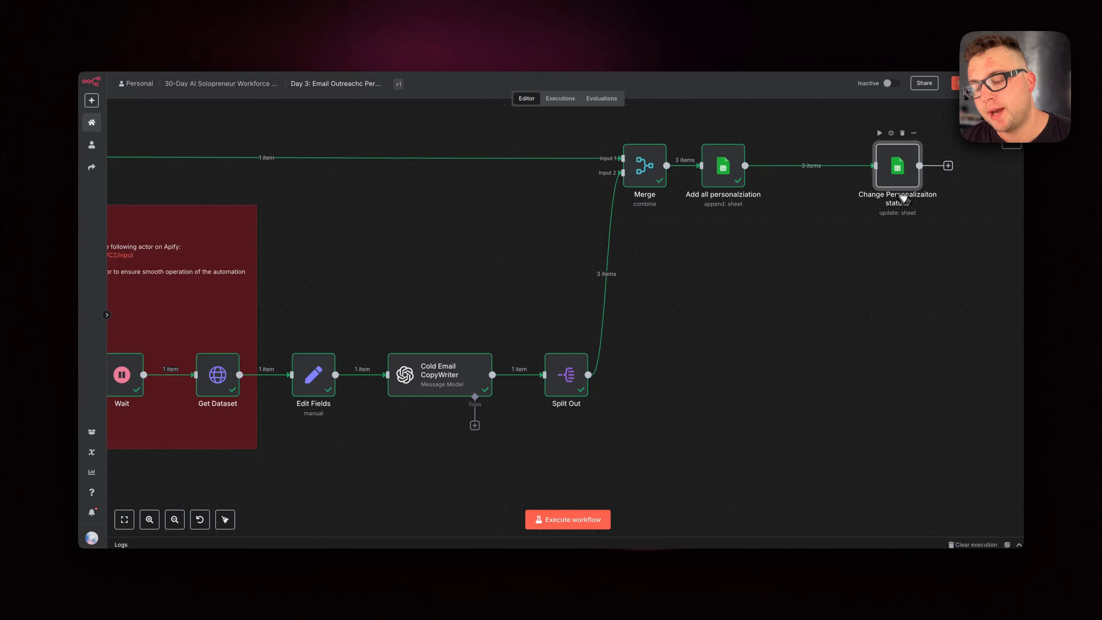
click(804, 166)
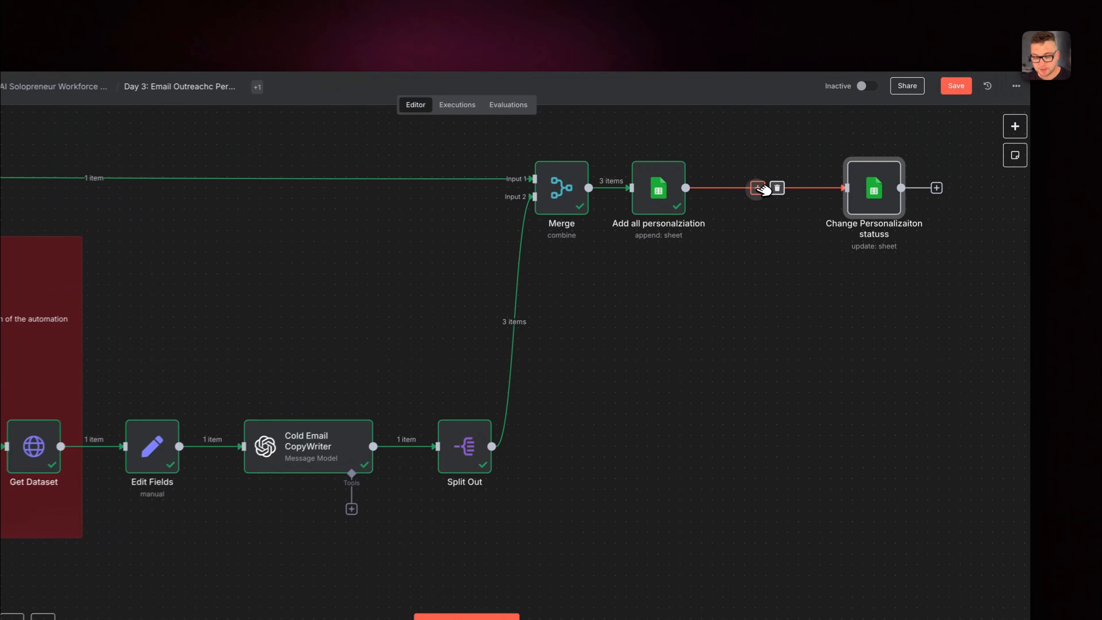
text(limi)
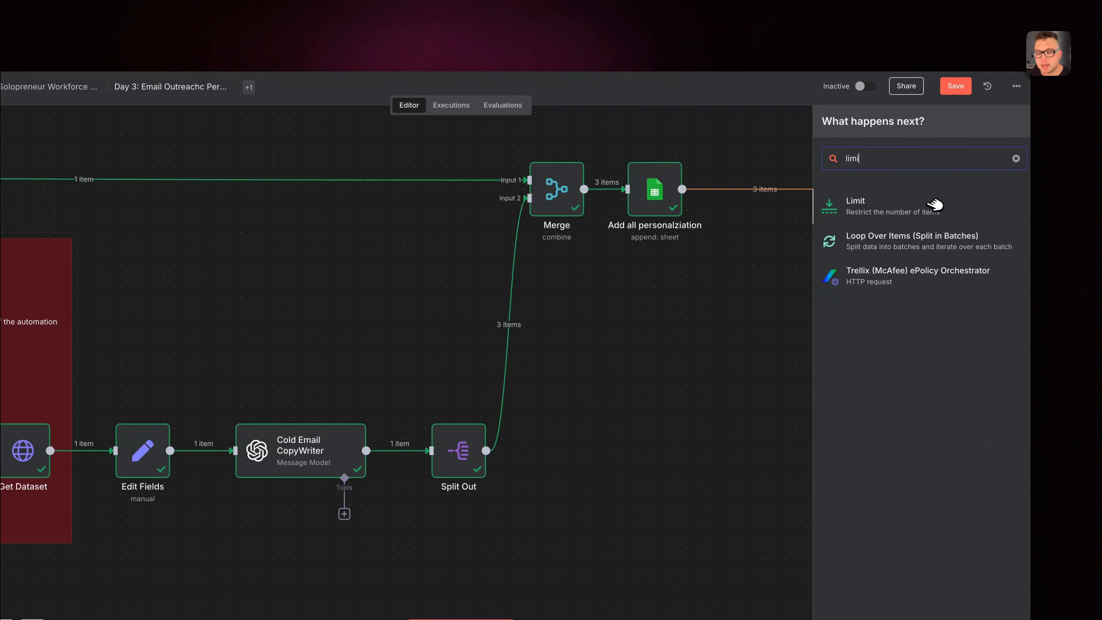
click(936, 204)
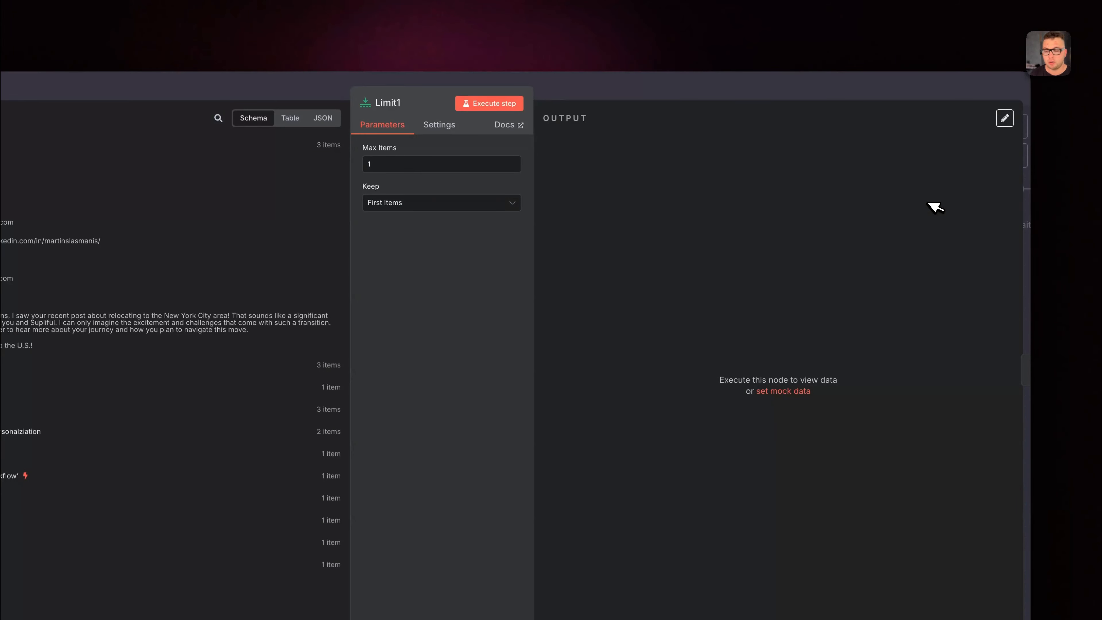
click(706, 93)
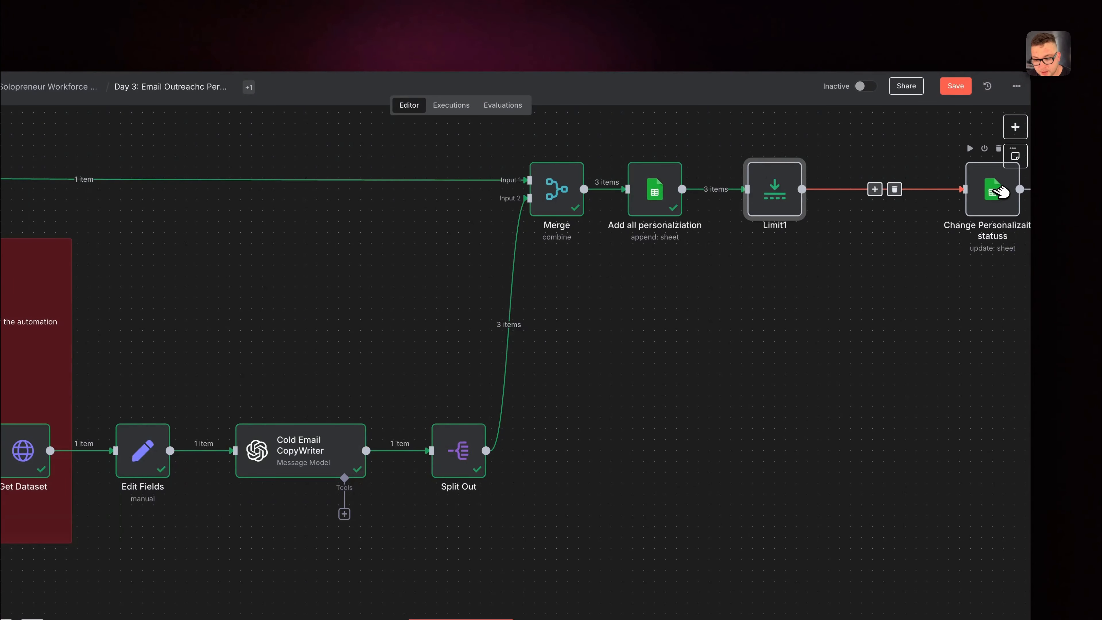
drag(1001, 191, 929, 192)
Execute the Limit1 and Change Personalizaiton statuss nodes, and check the personalization value in row 3 of the contacts sheet.
click(754, 148)
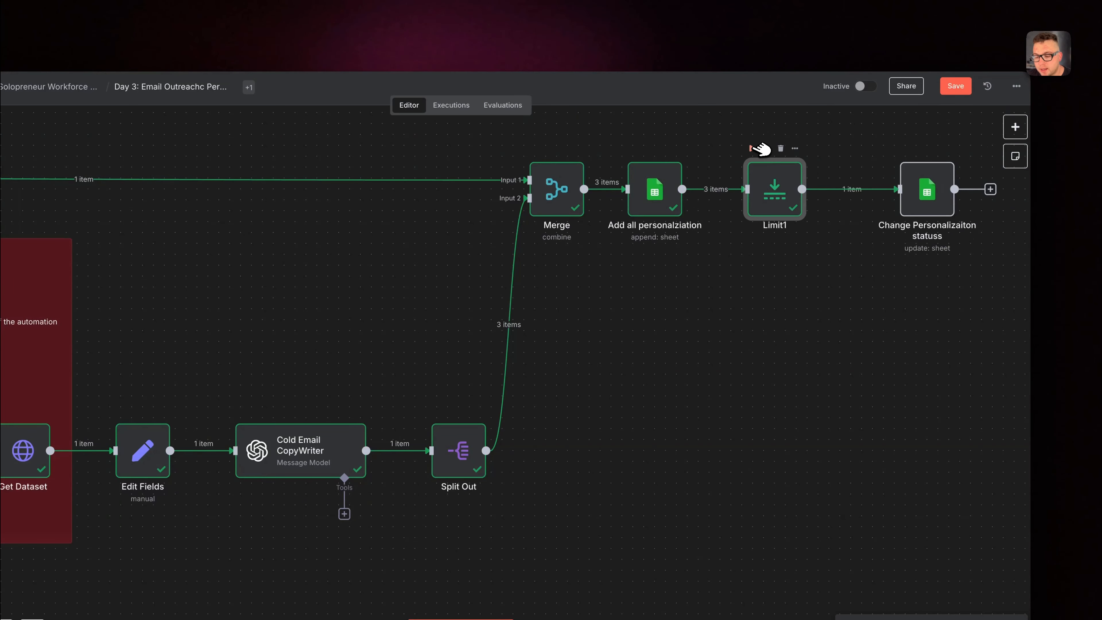
click(905, 148)
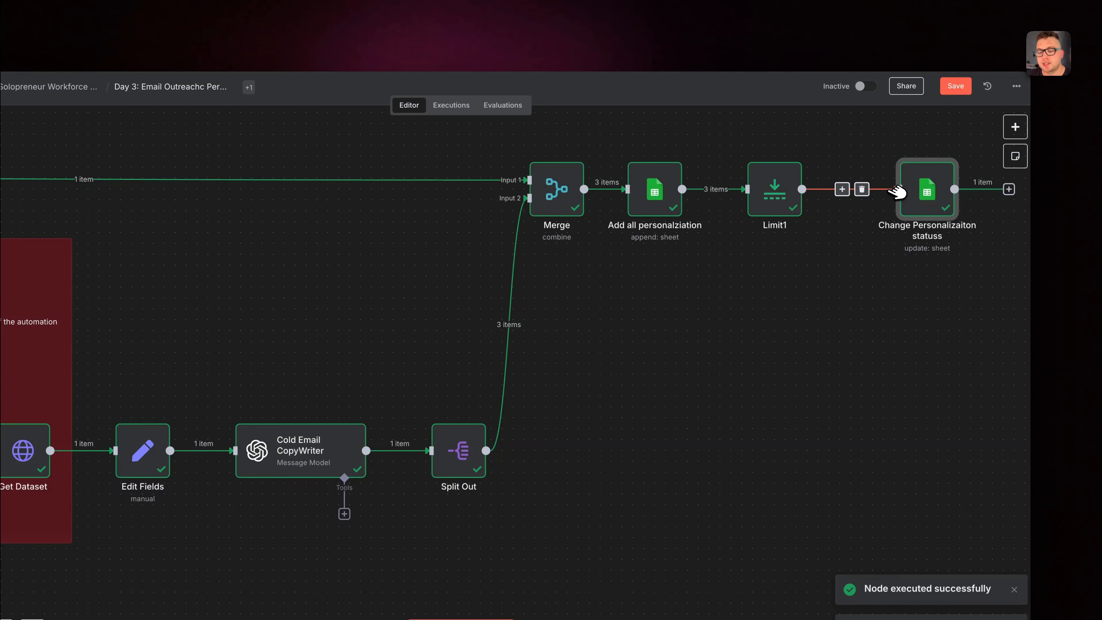
click(360, 9)
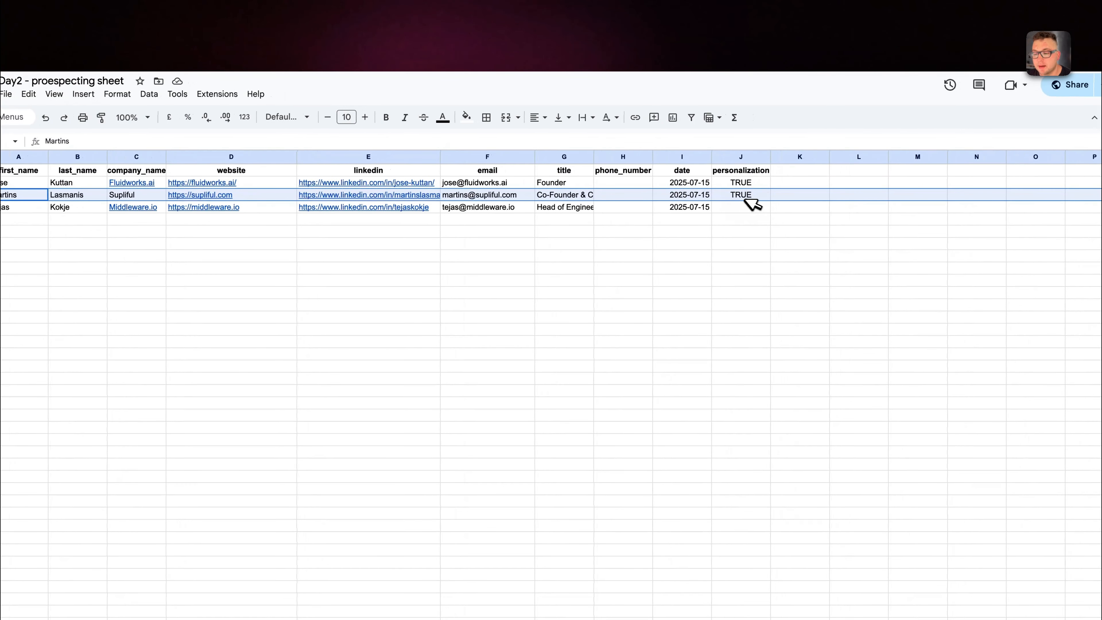
click(755, 205)
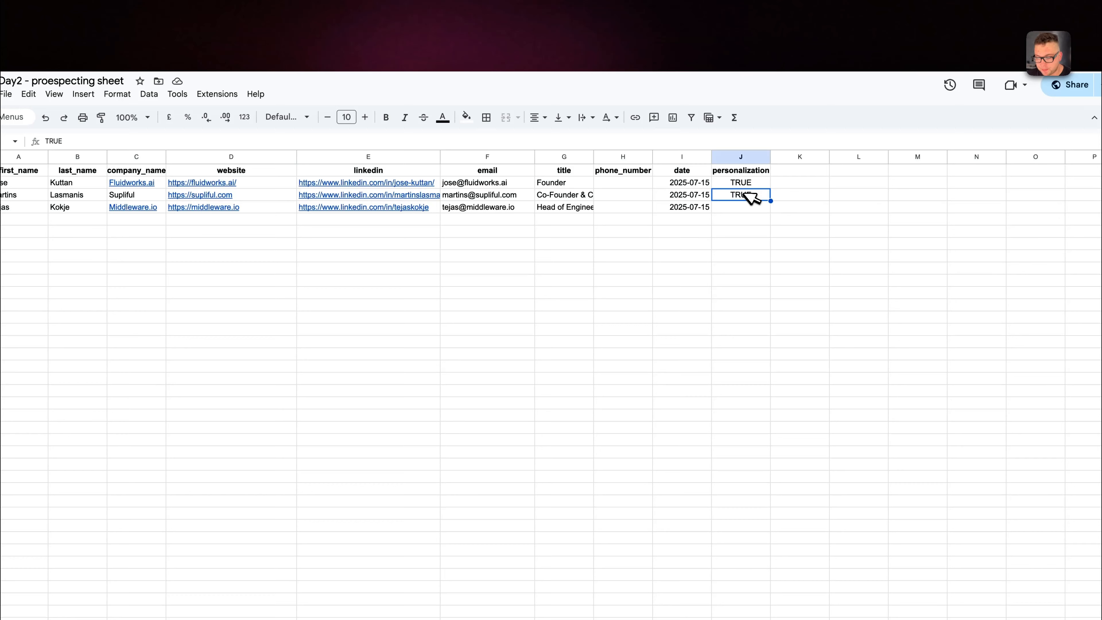
Return to the workflow and inspect the Get rows that don't have personalziation node.
click(258, 12)
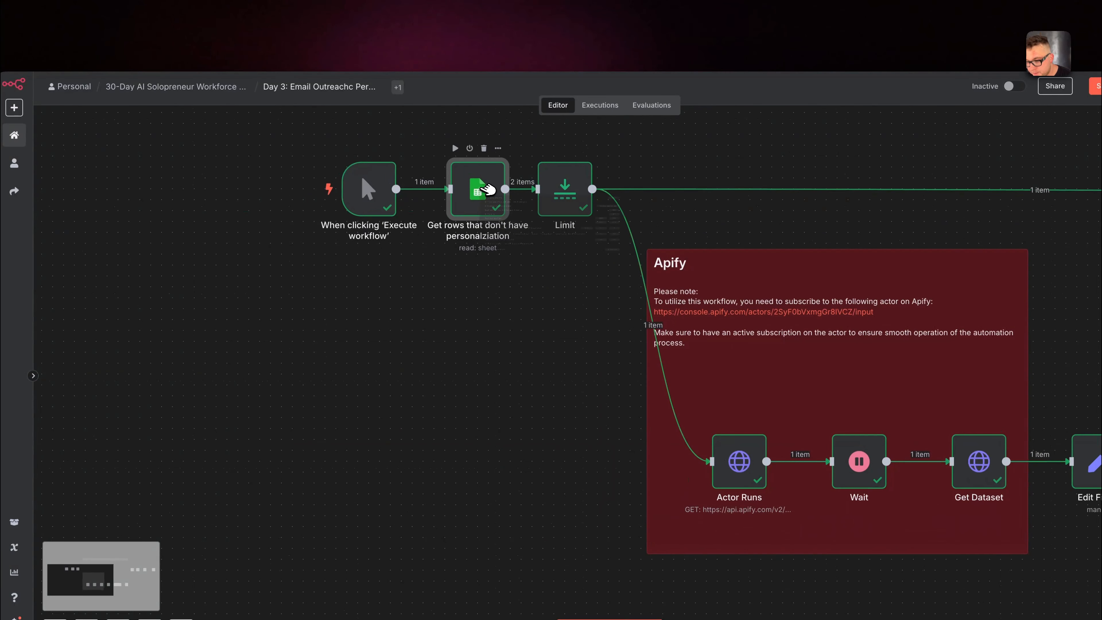
double_click(488, 190)
mouse_move(716, 197)
mouse_down()
mouse_move(673, 197)
mouse_move(705, 207)
mouse_up()
click(548, 104)
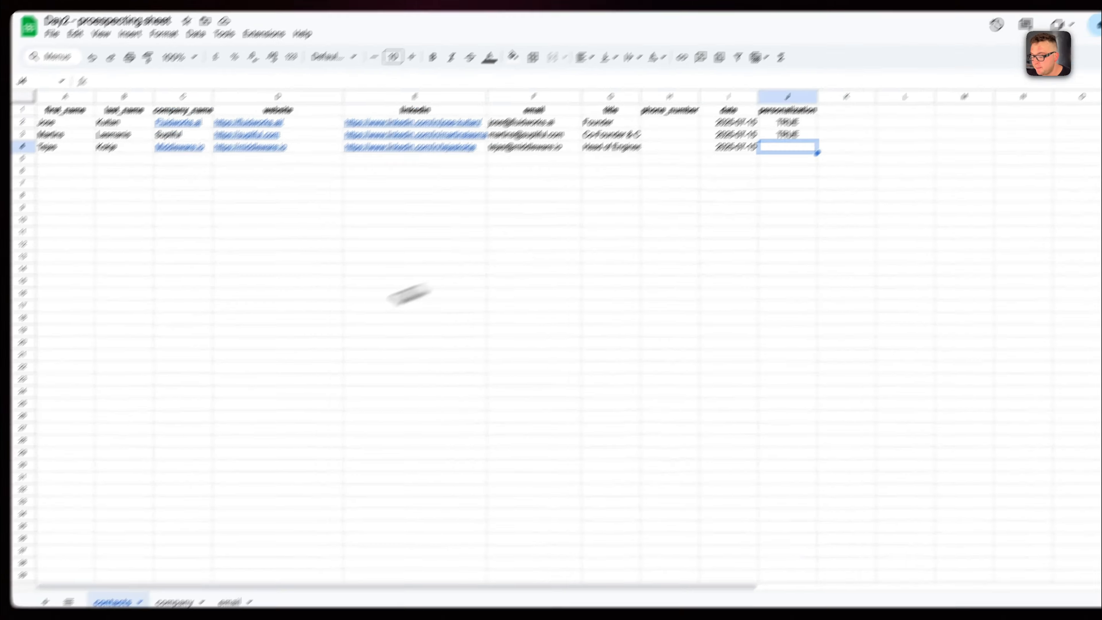
Review the email sheet, and set personalization to TRUE in row 4 of the contacts sheet.
click(293, 543)
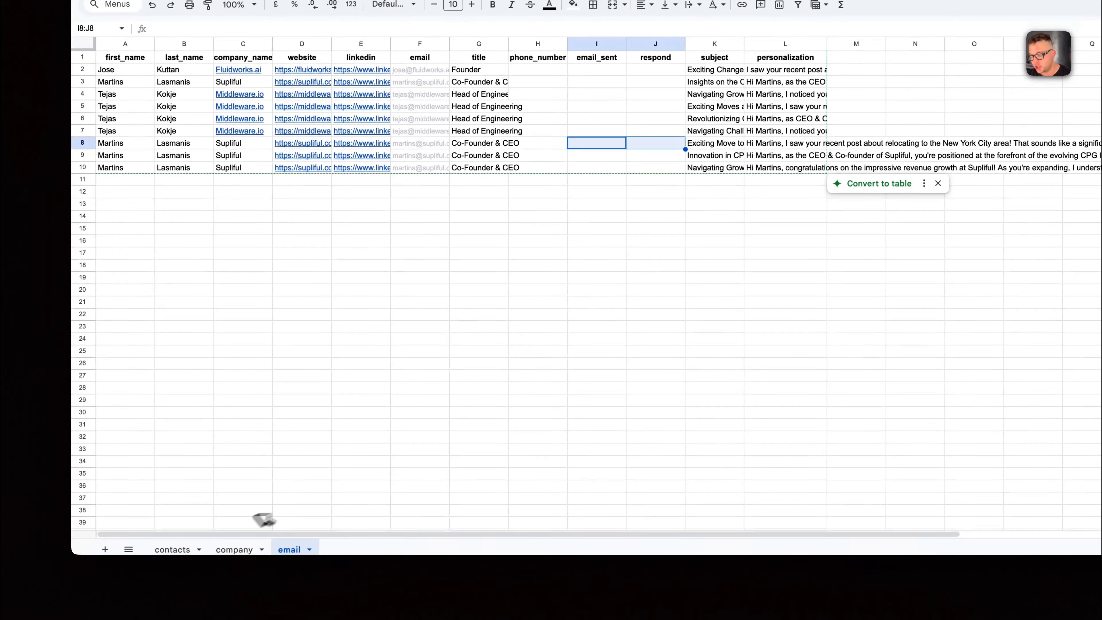
click(92, 601)
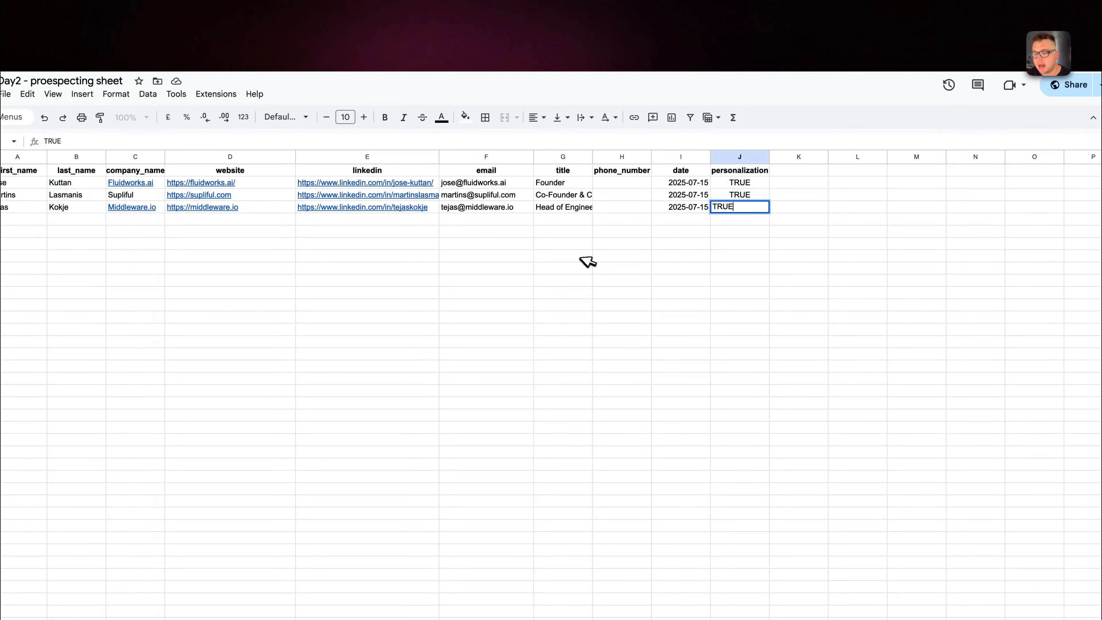
click(581, 258)
Try adding a Schedule Trigger that runs the workflow every 10 hours.
click(1020, 129)
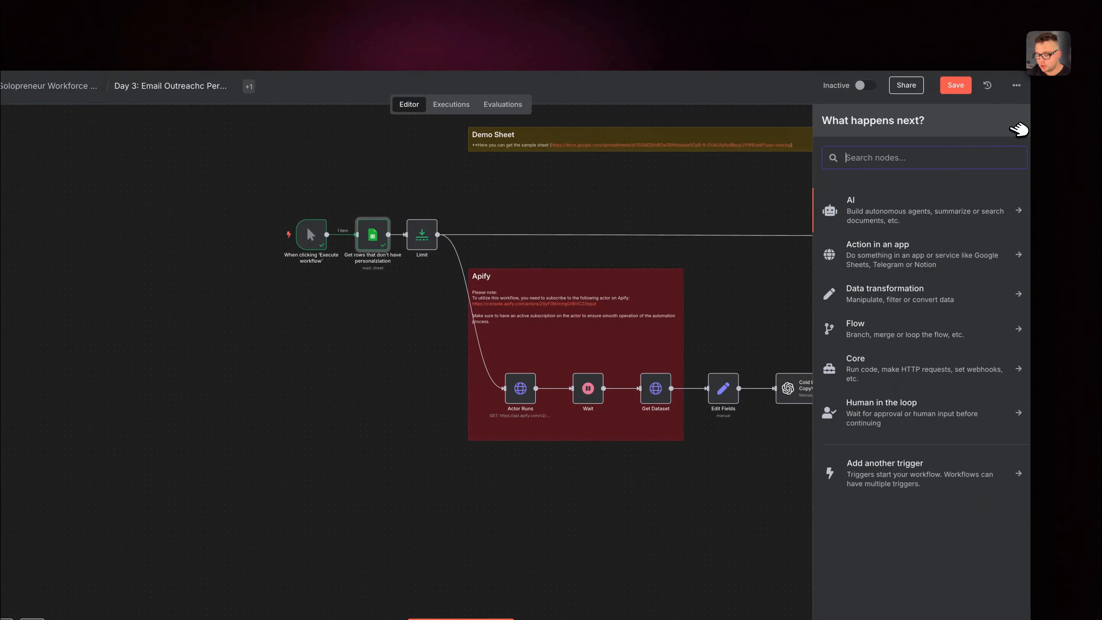
text(sch)
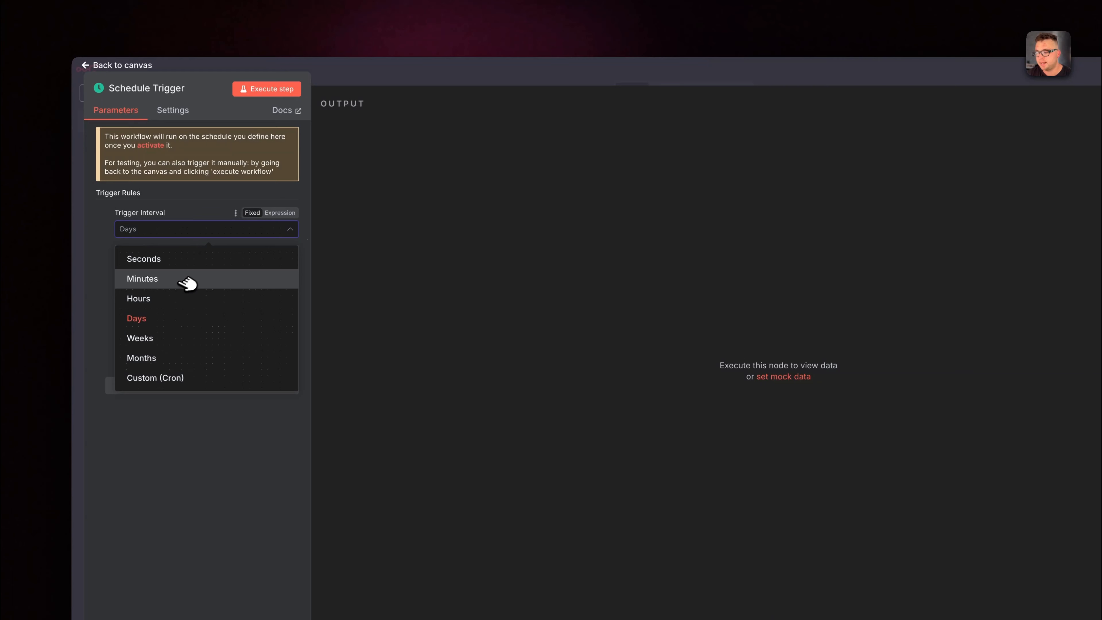
click(183, 301)
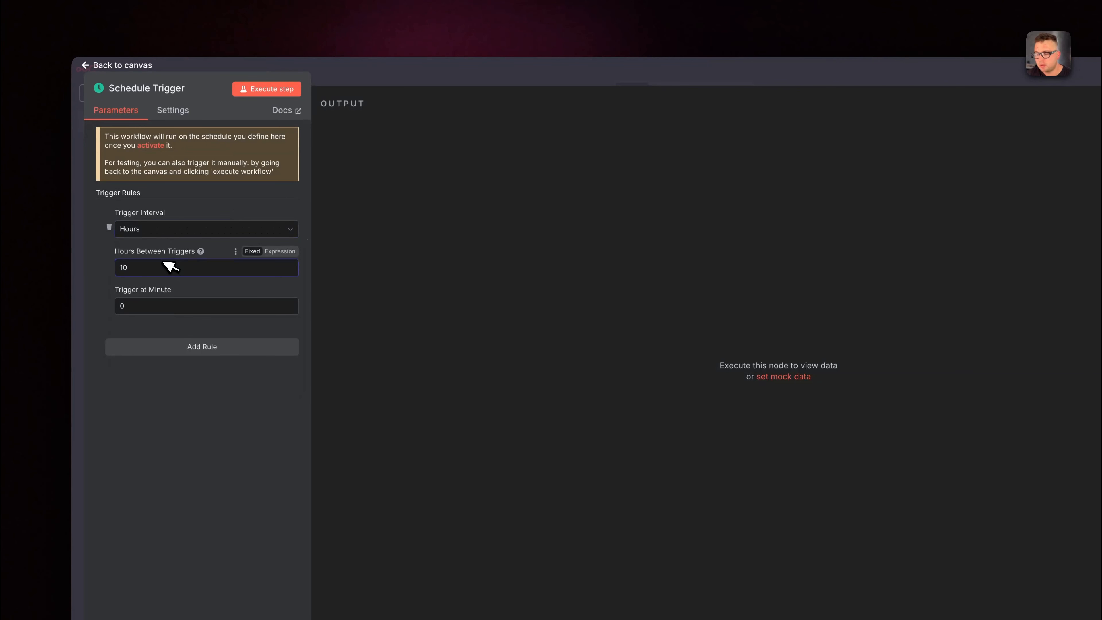
click(647, 66)
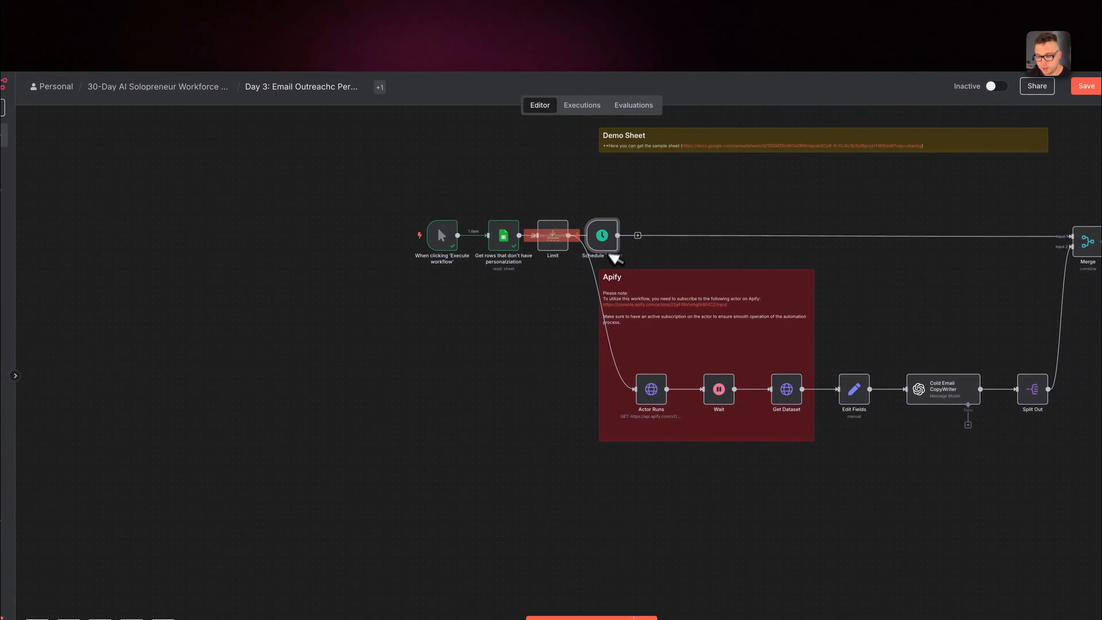
key(Delete)
Switch to the Monetize AI Agent automations classroom and look through the 2. Introduction the N8N course.
scroll(800, 294, right, 3)
scroll(800, 294, up, 2)
click(559, 14)
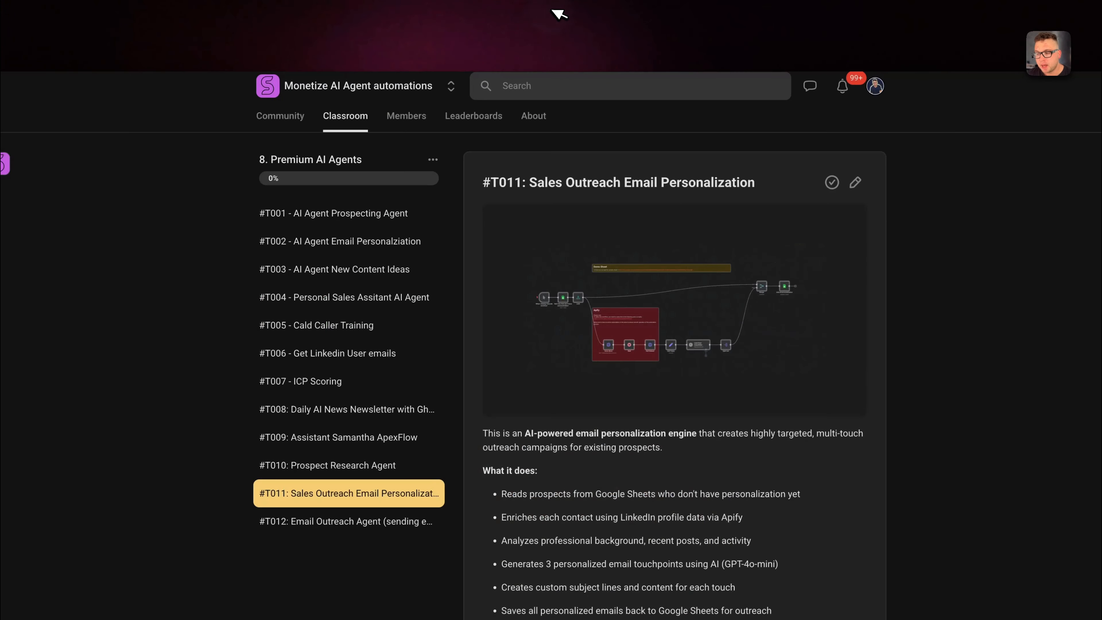
click(353, 115)
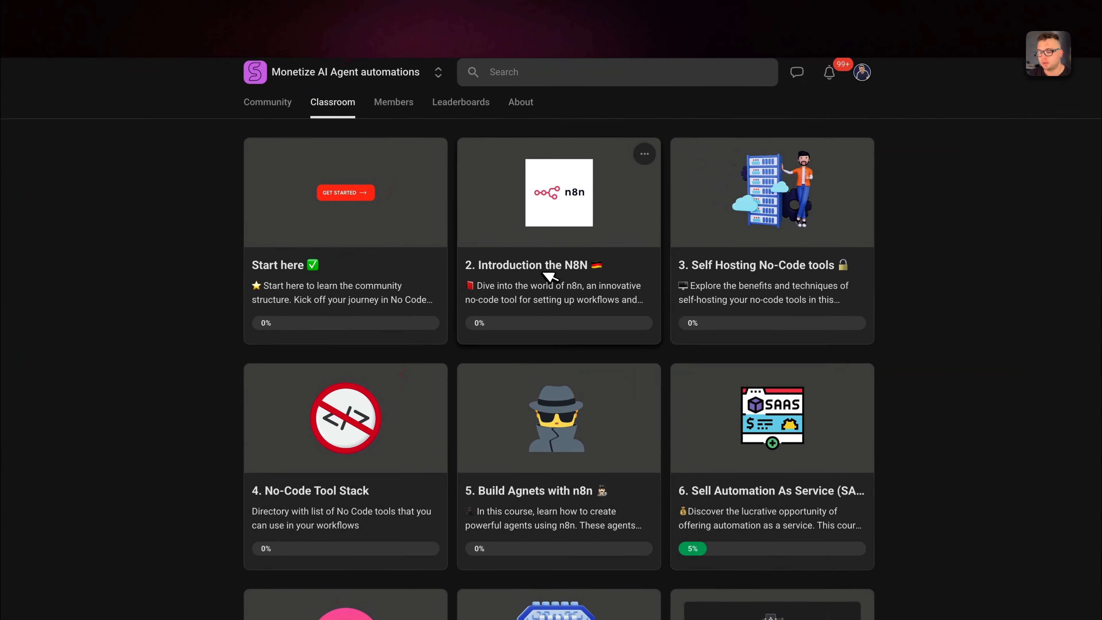
click(549, 275)
scroll(443, 364, down, 5)
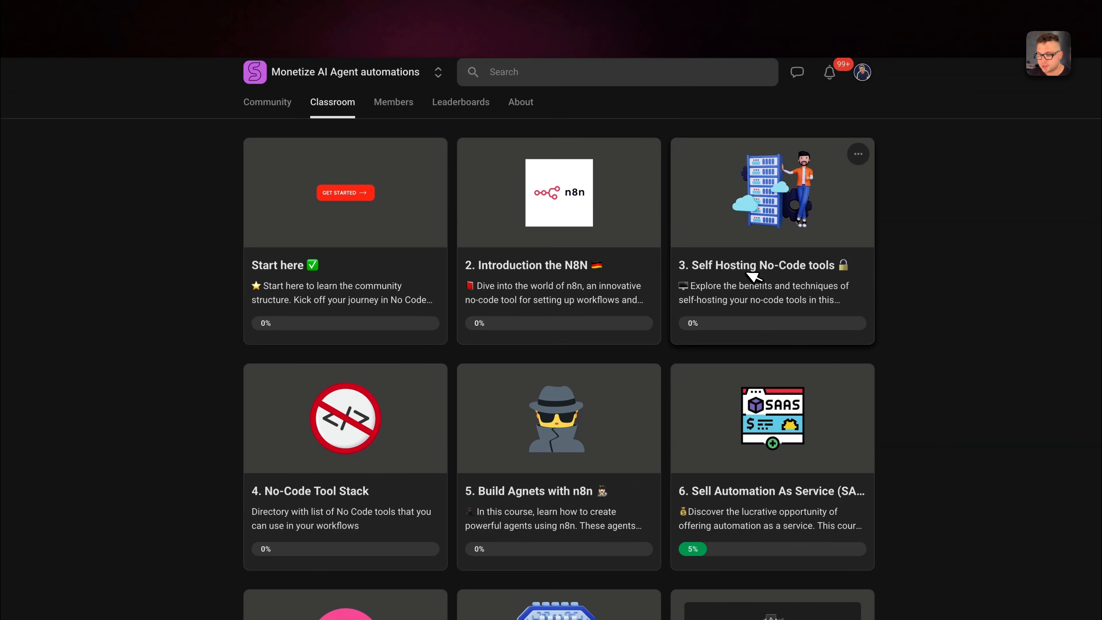
Open the 3. Self Hosting No-Code tools course and read through the N8N via Coolify guide.
click(758, 277)
click(295, 284)
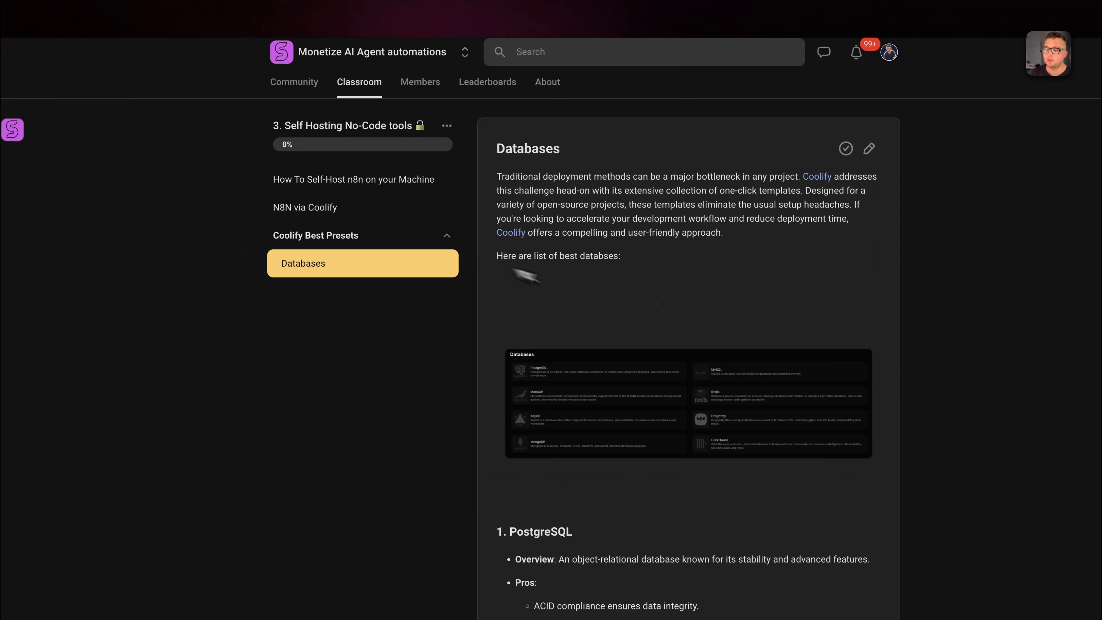
click(330, 207)
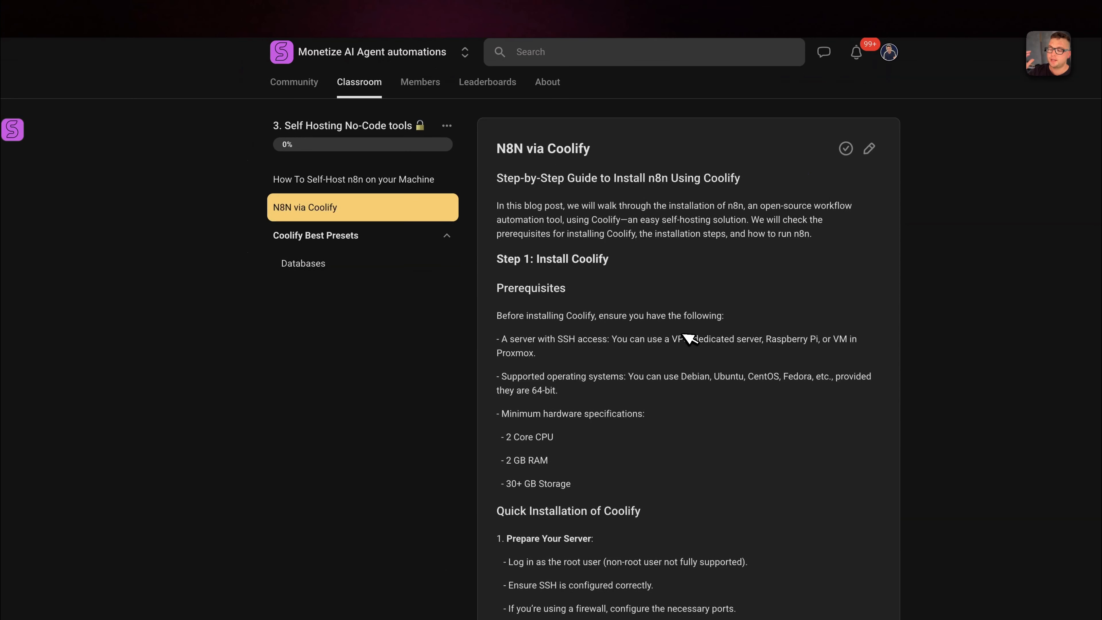
scroll(682, 335, down, 1)
scroll(690, 339, down, 5)
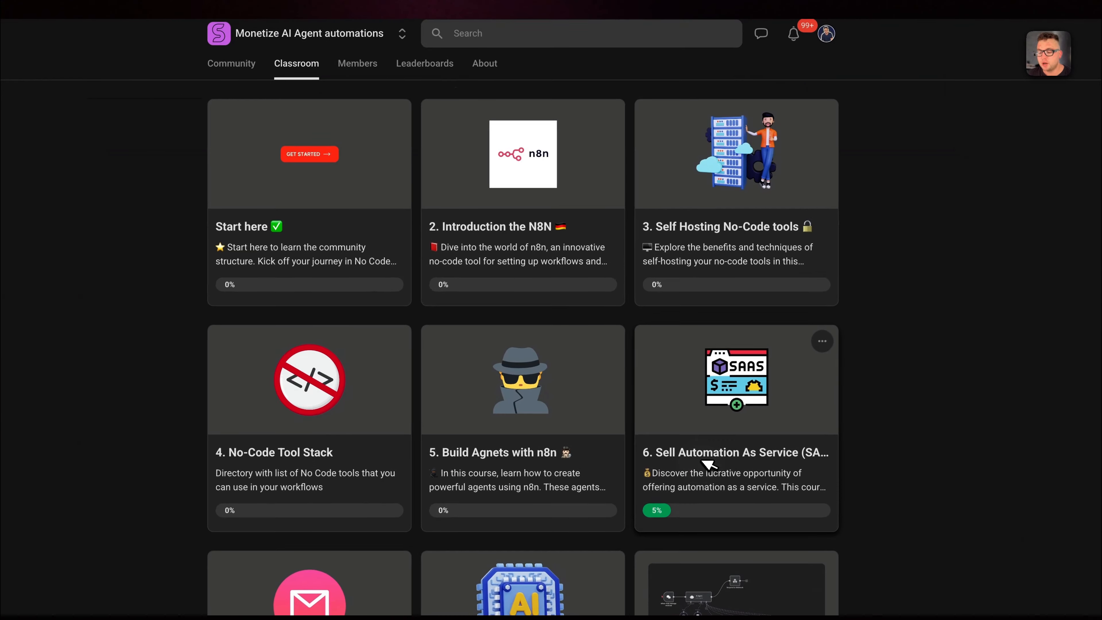
Open the 6. Sell Automation As Service course and look over its list of lessons.
click(772, 457)
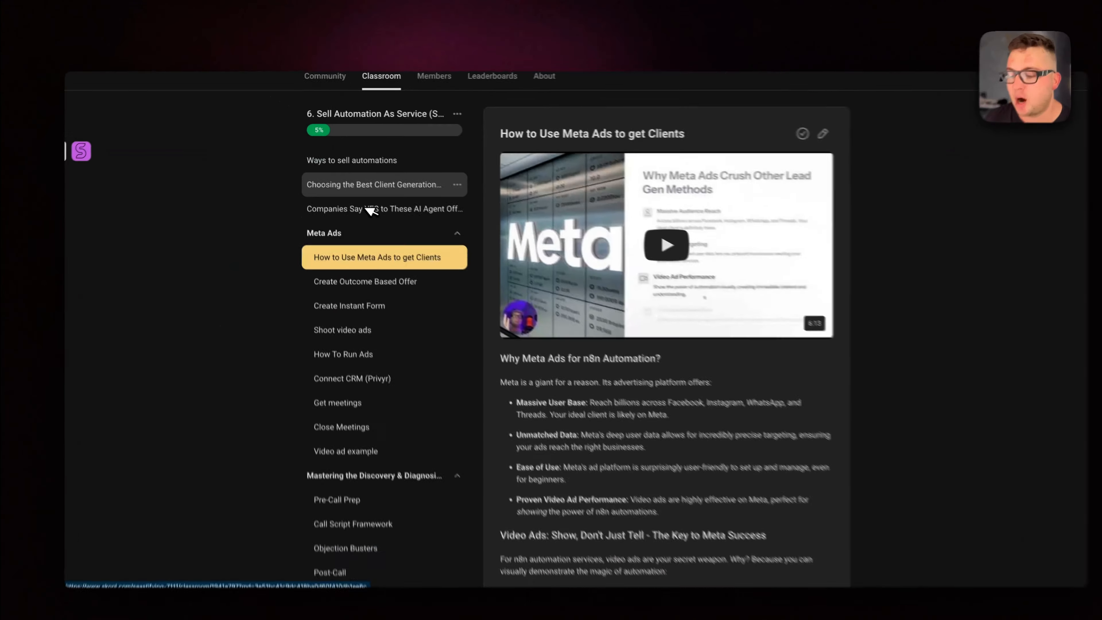
scroll(362, 201, down, 5)
scroll(361, 201, down, 1)
scroll(388, 463, up, 6)
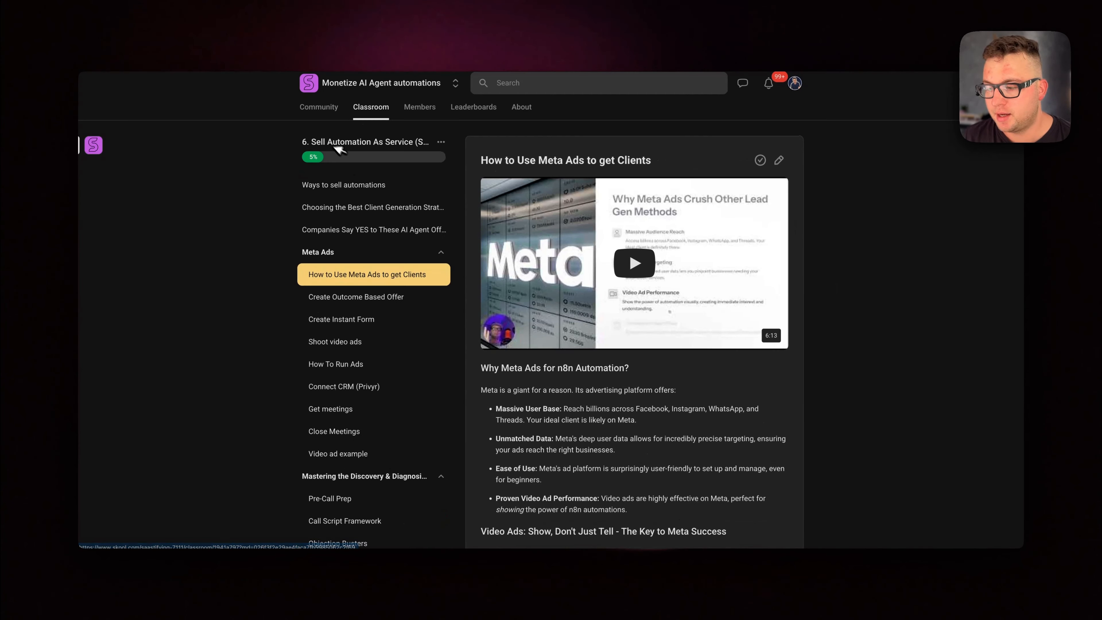
drag(307, 143, 412, 143)
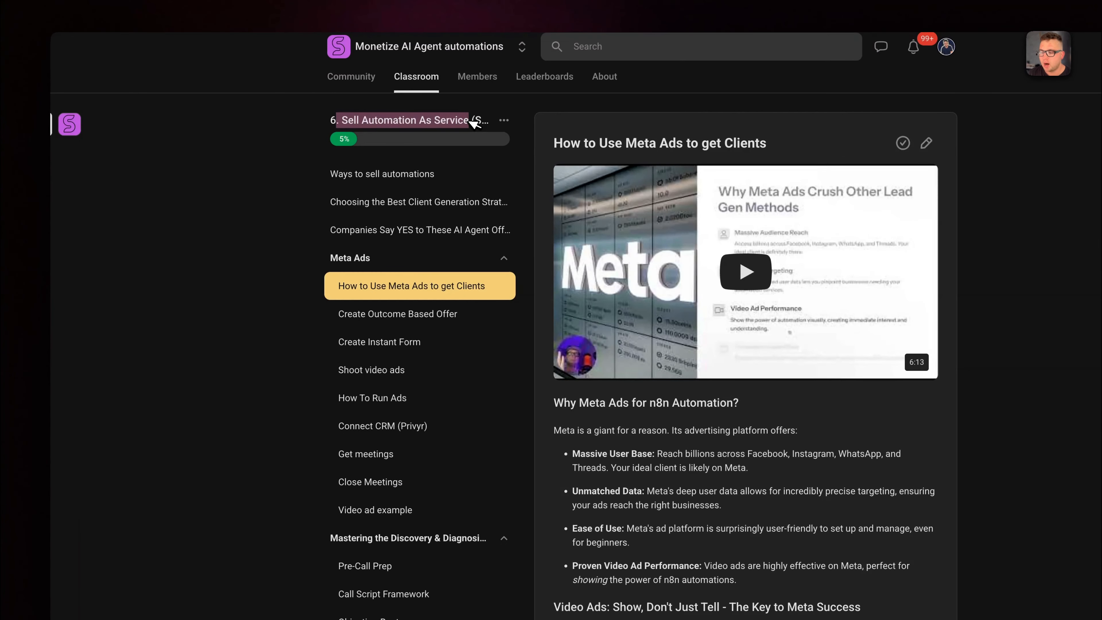
View the Create Instant Form and How To Run Ads lessons, and return to the classroom overview to browse the remaining courses.
click(412, 341)
click(408, 398)
scroll(409, 465, down, 5)
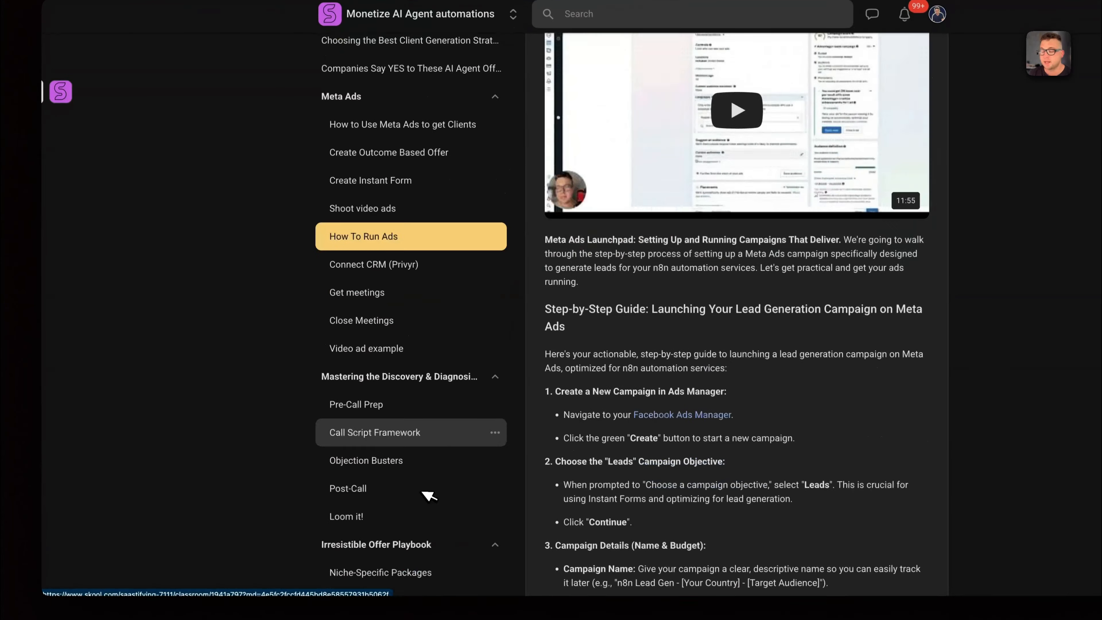
scroll(430, 495, up, 5)
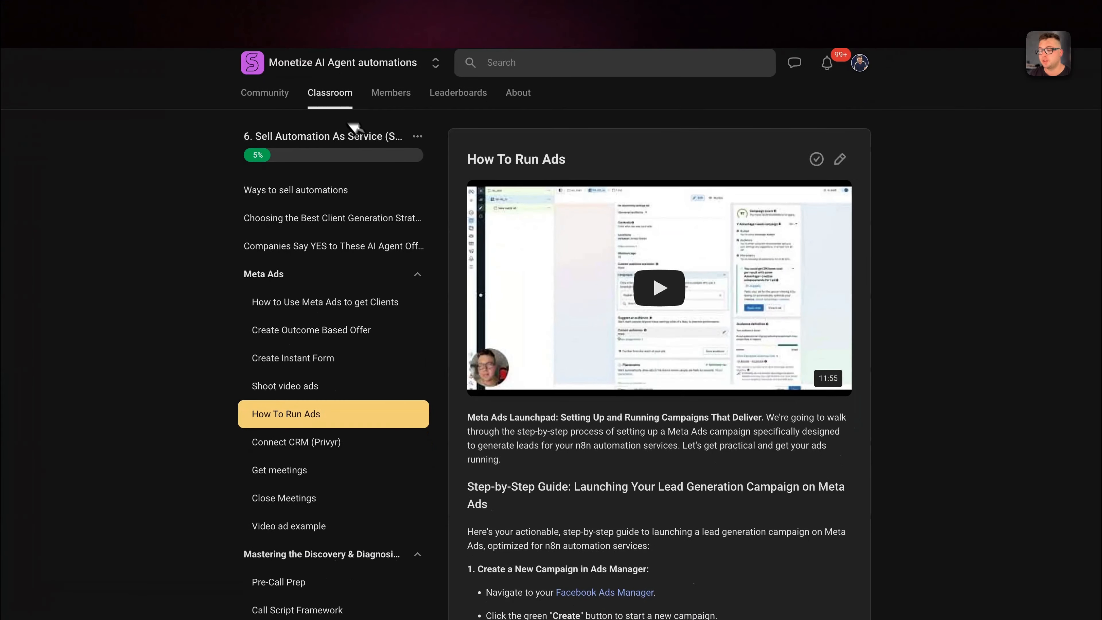
click(340, 92)
scroll(699, 547, down, 5)
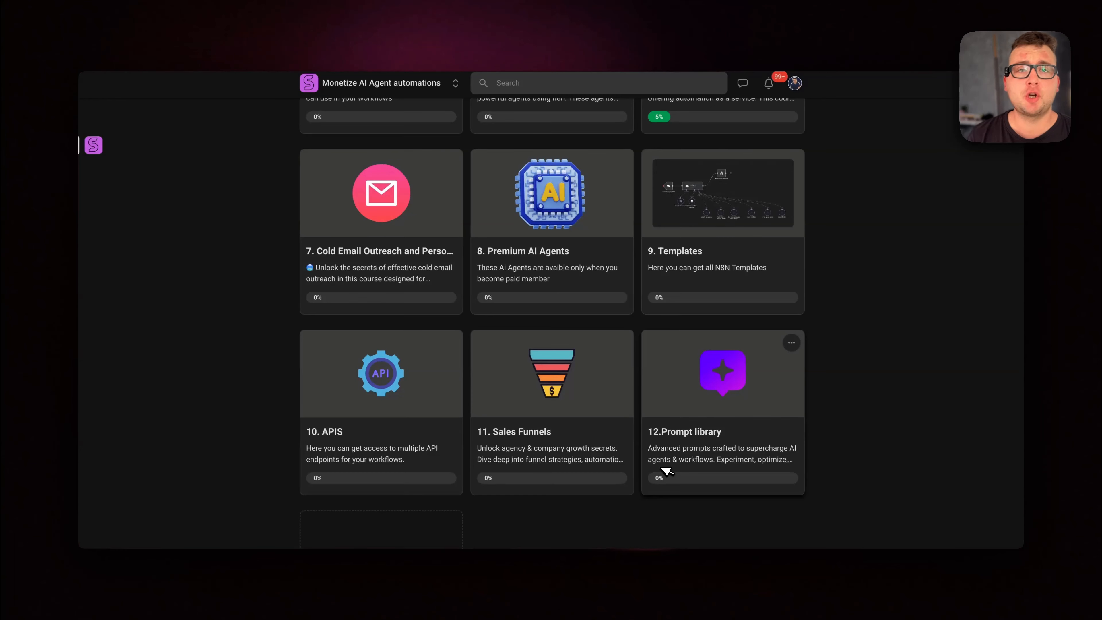